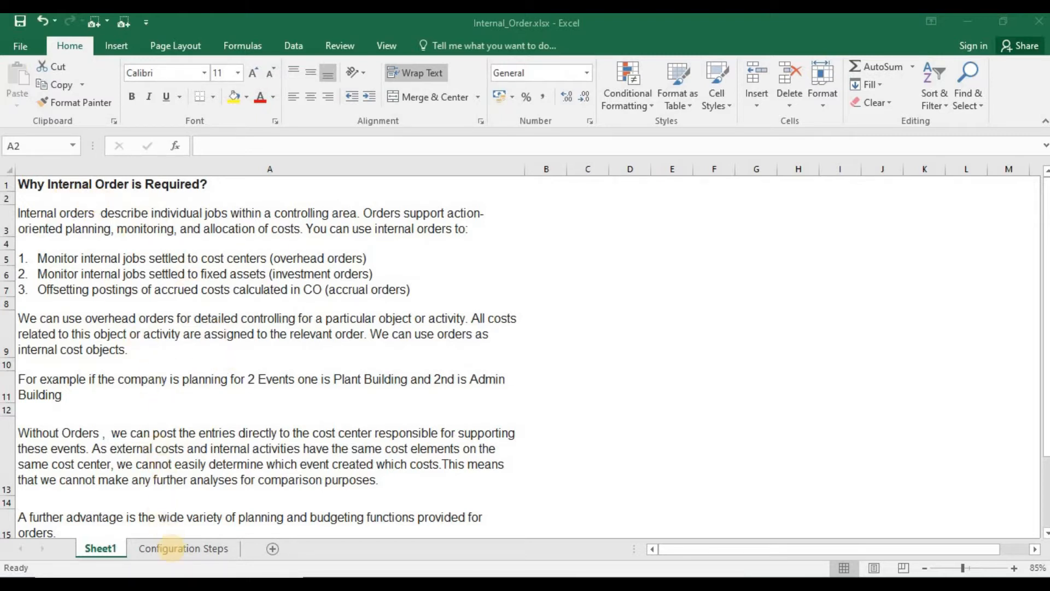
- Examine the Configuration Steps sheet's list of internal order activities and their transaction codes
click(227, 309)
click(206, 544)
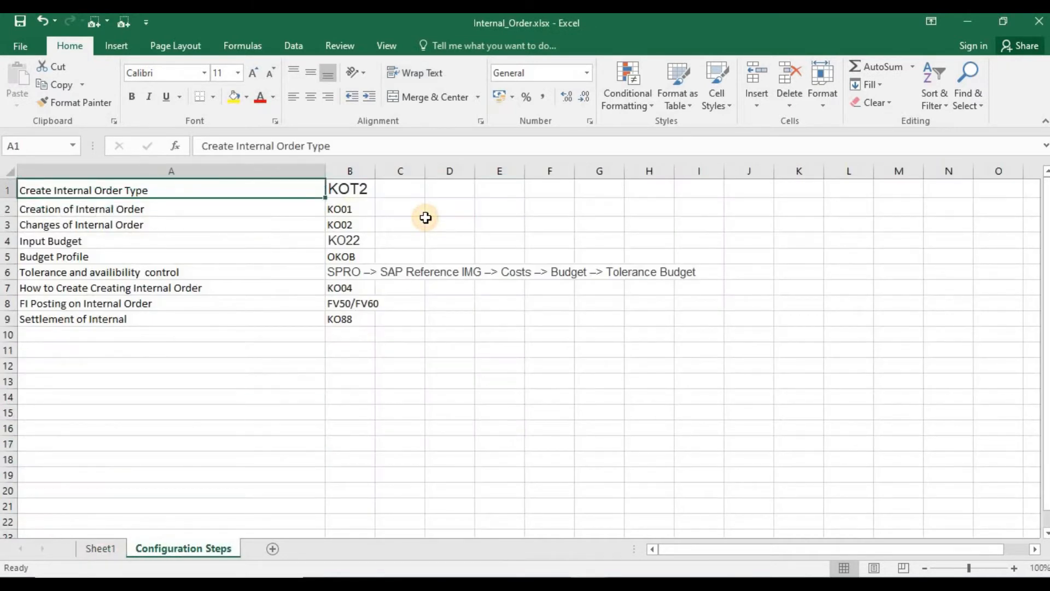
key(Right)
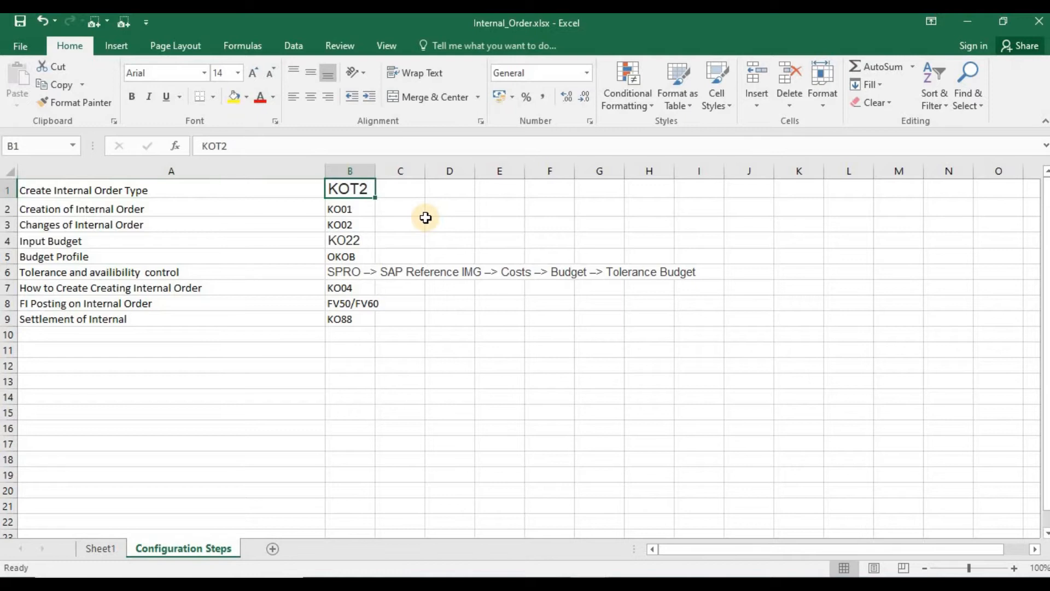
key(Down)
key(Left)
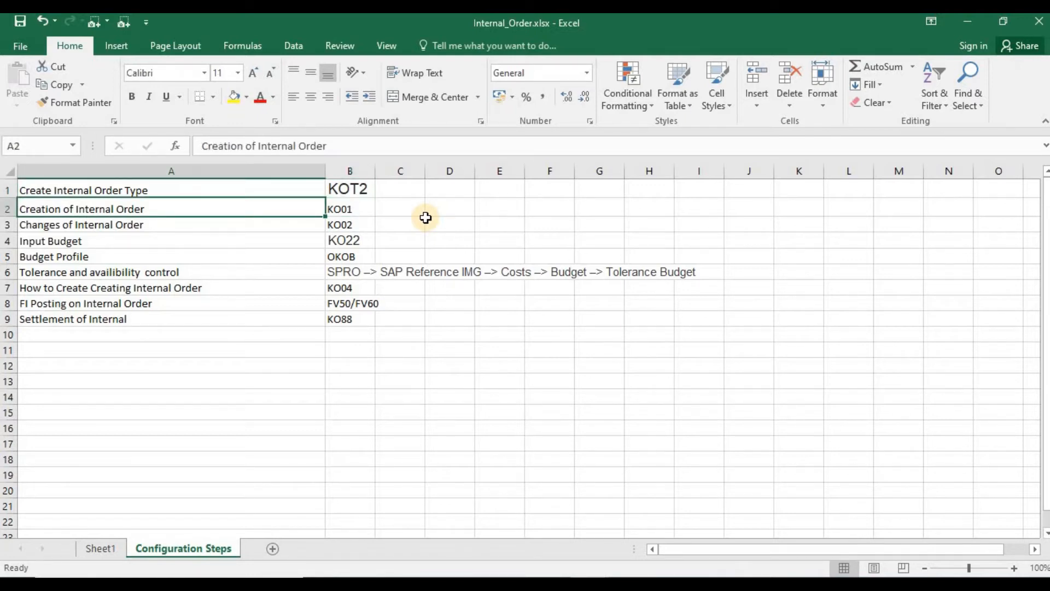
key(Right)
key(Down)
key(Left)
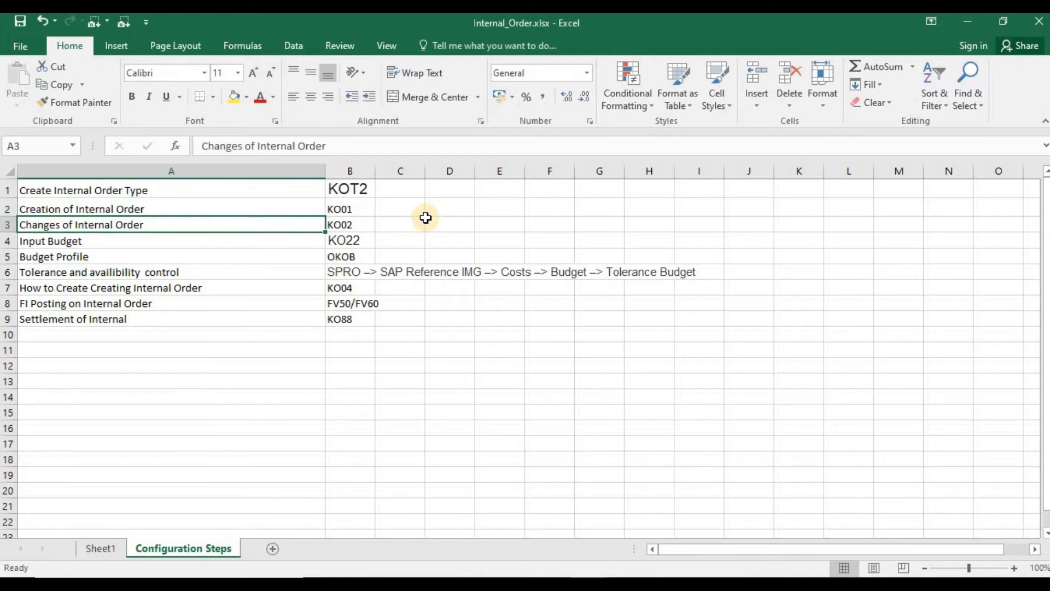
key(Right)
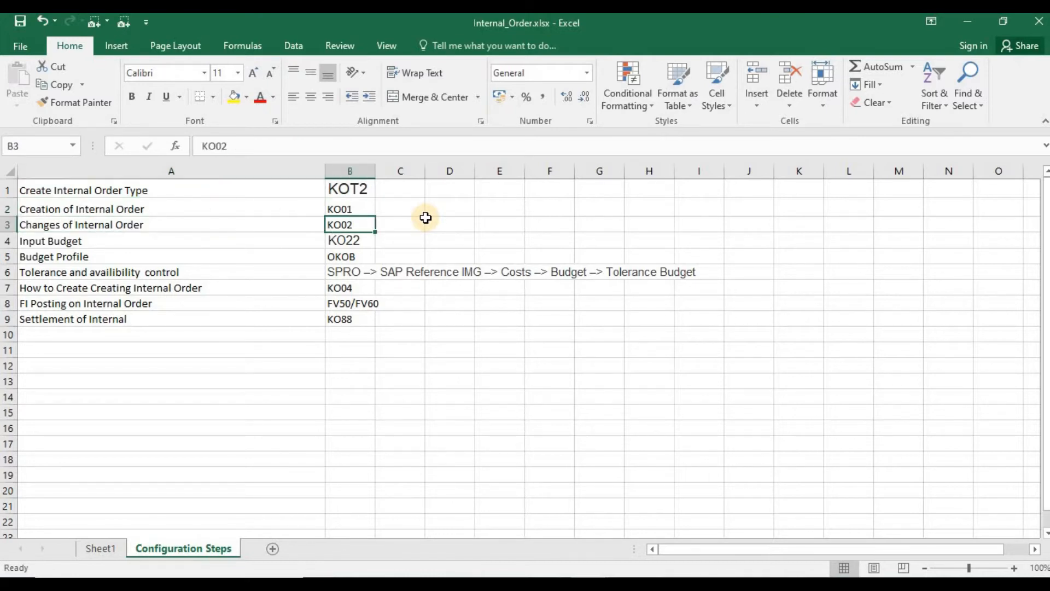
key(Down)
key(Left)
key(Down)
key(Down)
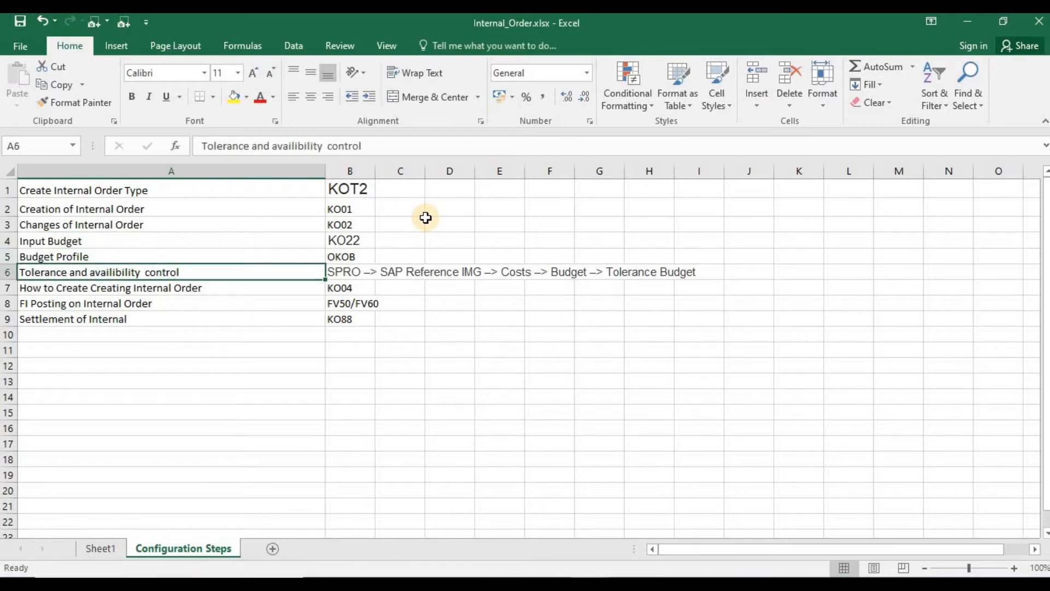
key(Down)
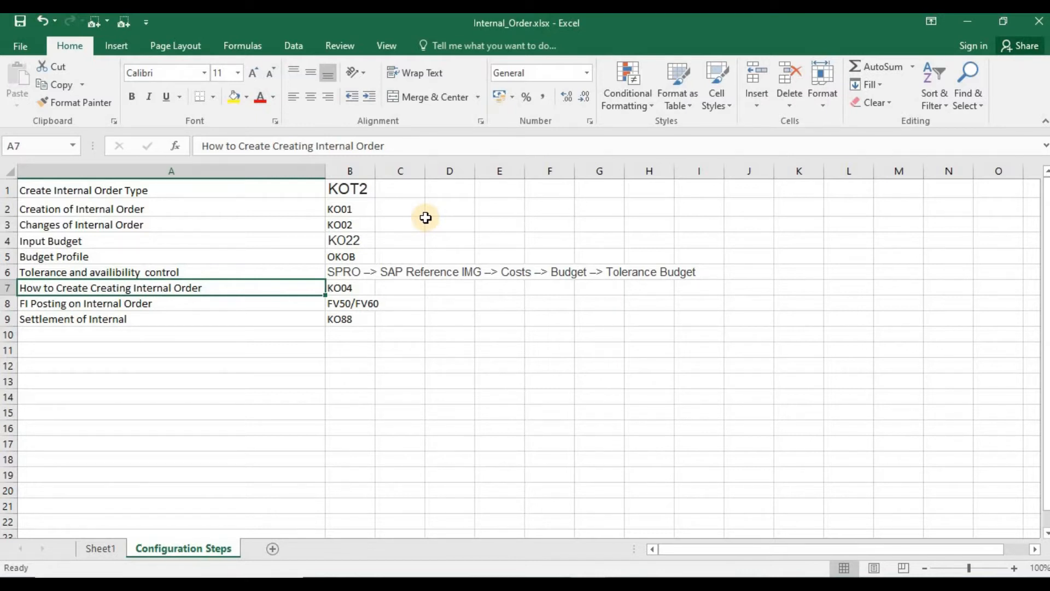
key(Down)
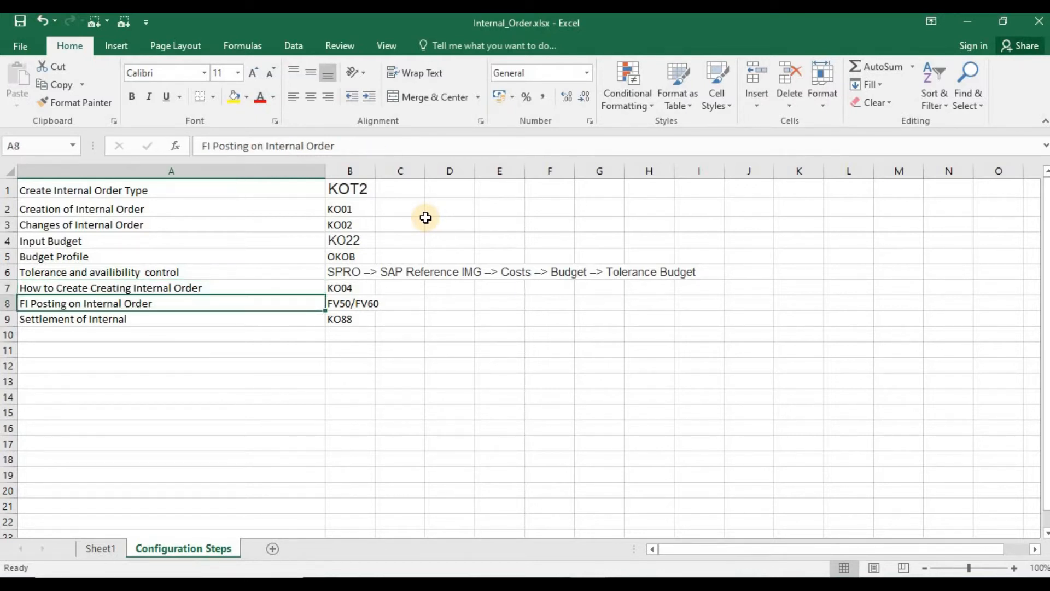
key(Down)
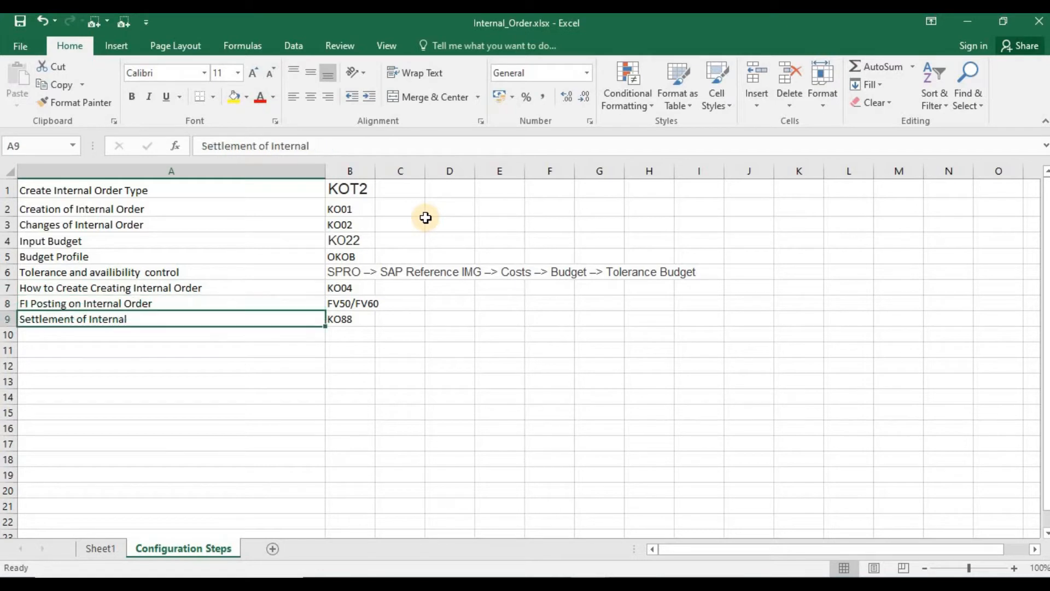
key(ctrl+Home)
key(Right)
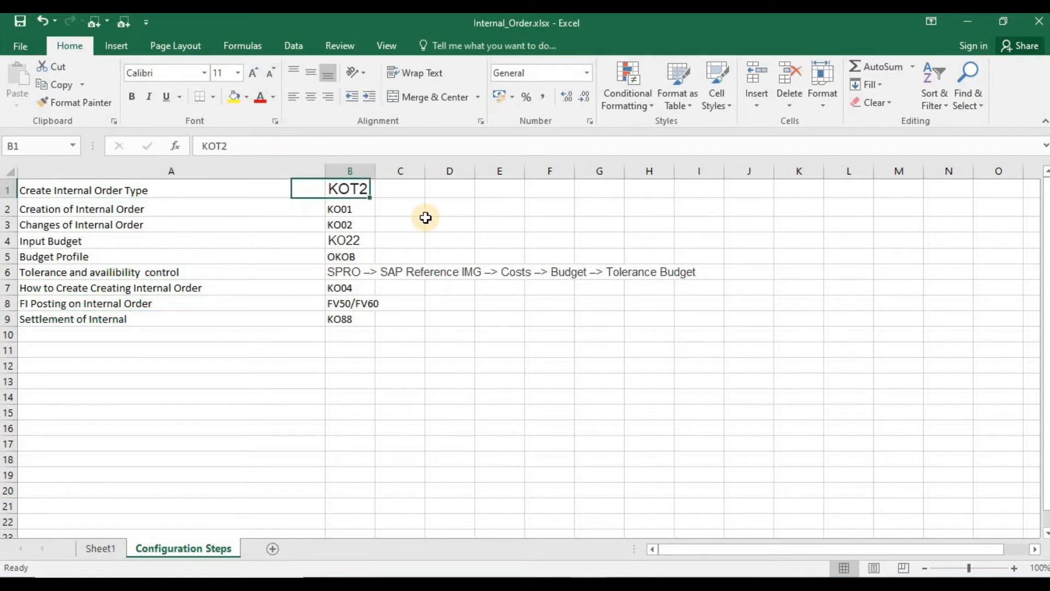
- Widen column B and wrap the text of the tolerance path in cell B6
drag(375, 169, 533, 254)
scroll(523, 283, up, 2)
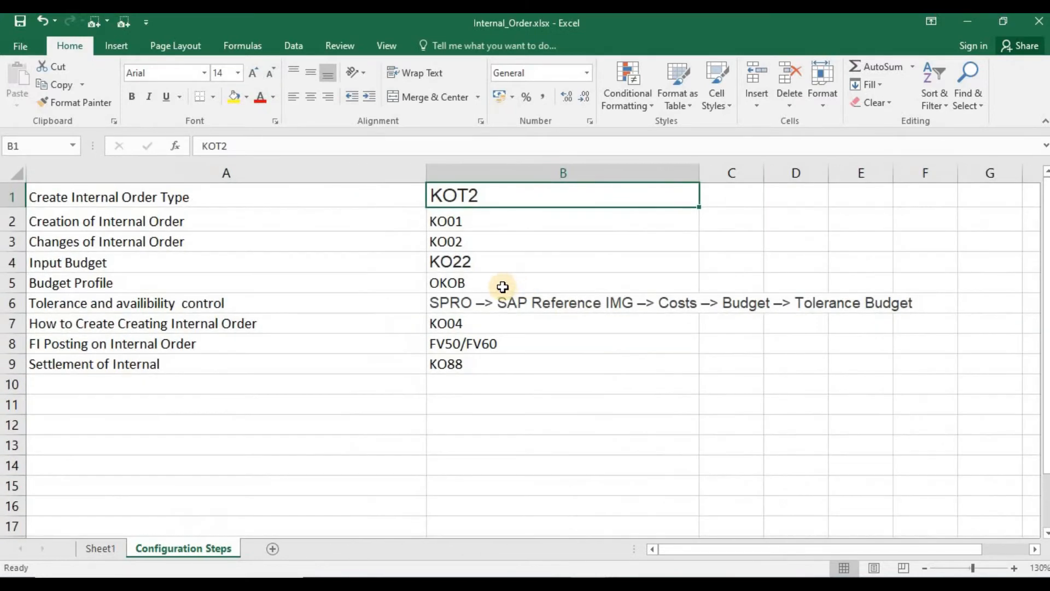
scroll(503, 288, down, 1)
click(503, 287)
click(388, 74)
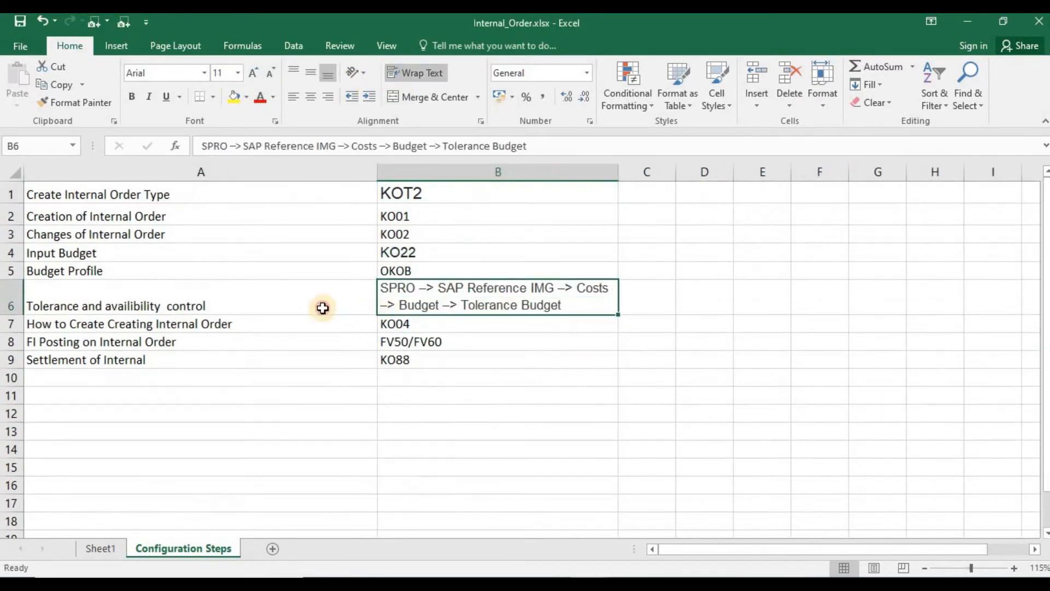
- Enter 1 in cell C1, beside the KOT2 transaction code
click(306, 284)
key(Up)
key(Up)
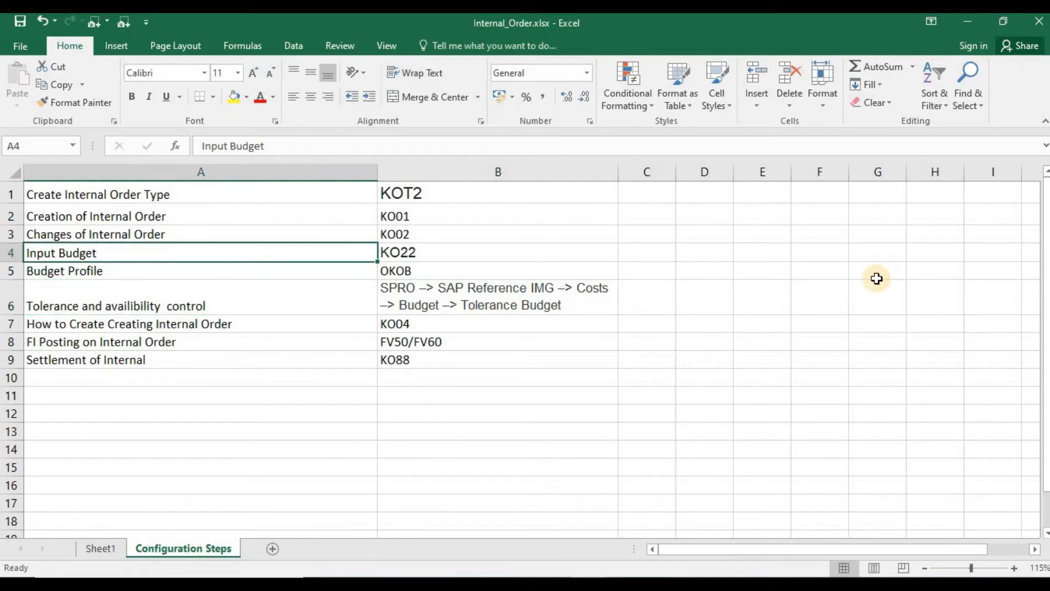
key(Down)
key(Right)
key(Right)
key(Up)
key(Up)
key(Up)
key(Up)
text(1)
key(Return)
key(Up)
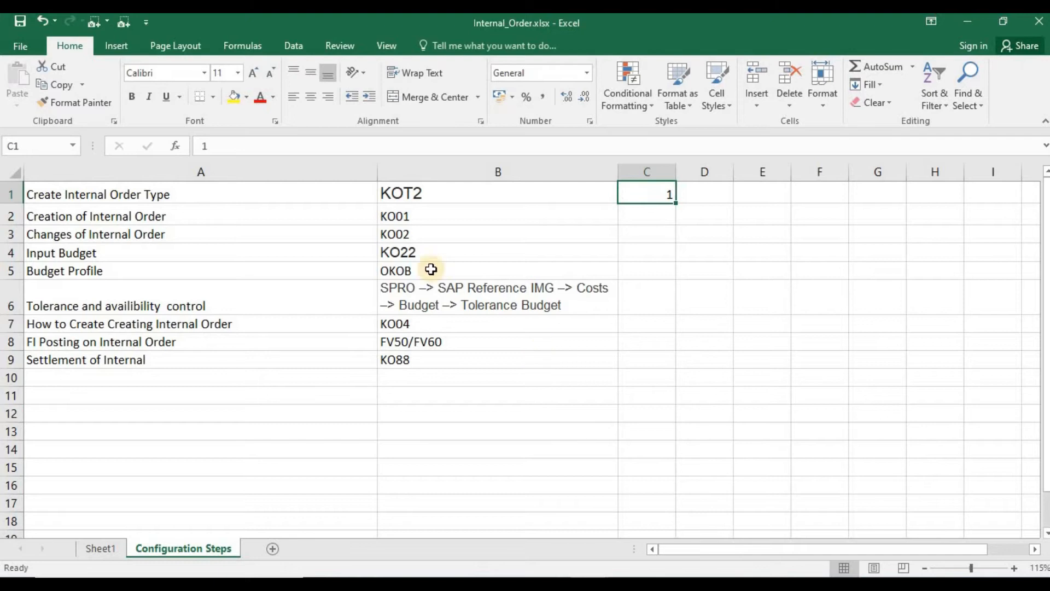
- Copy the code KOT2 from cell B1, switch to SAP and run it as a transaction
click(387, 195)
key(ctrl+c)
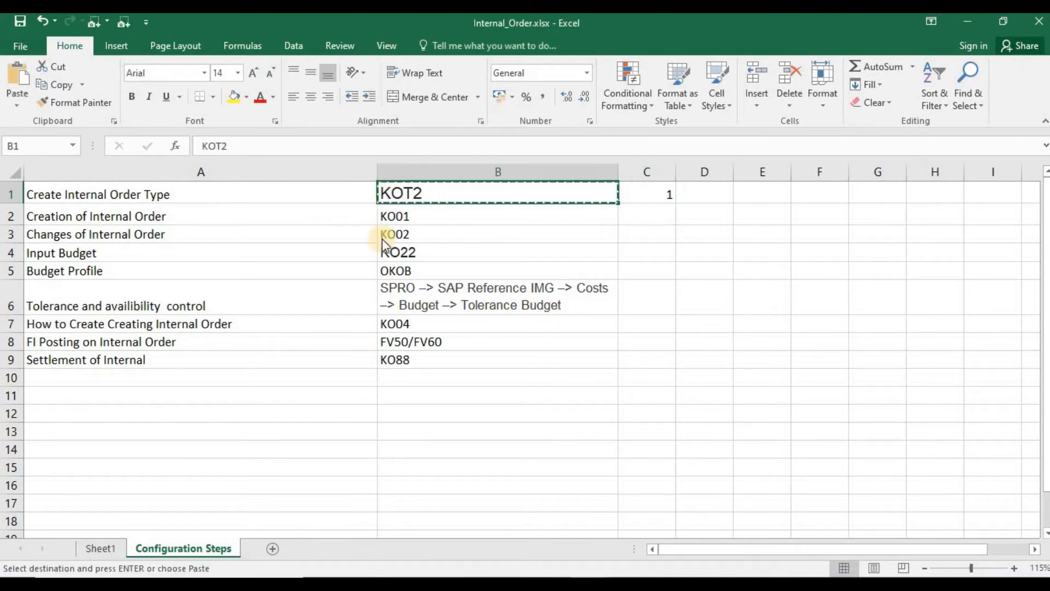
key(alt+Tab)
key(ctrl+v)
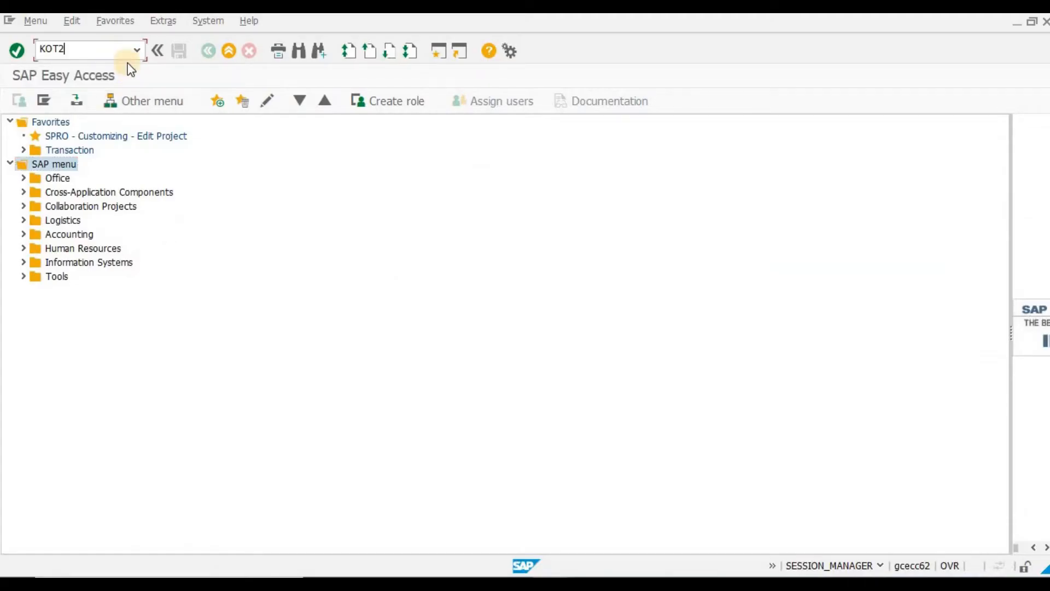
key(Return)
- Create a new order type T001 named TESTING COMPANY INTERNAL ORDER in category 01 Internal Order (Controlling)
click(90, 100)
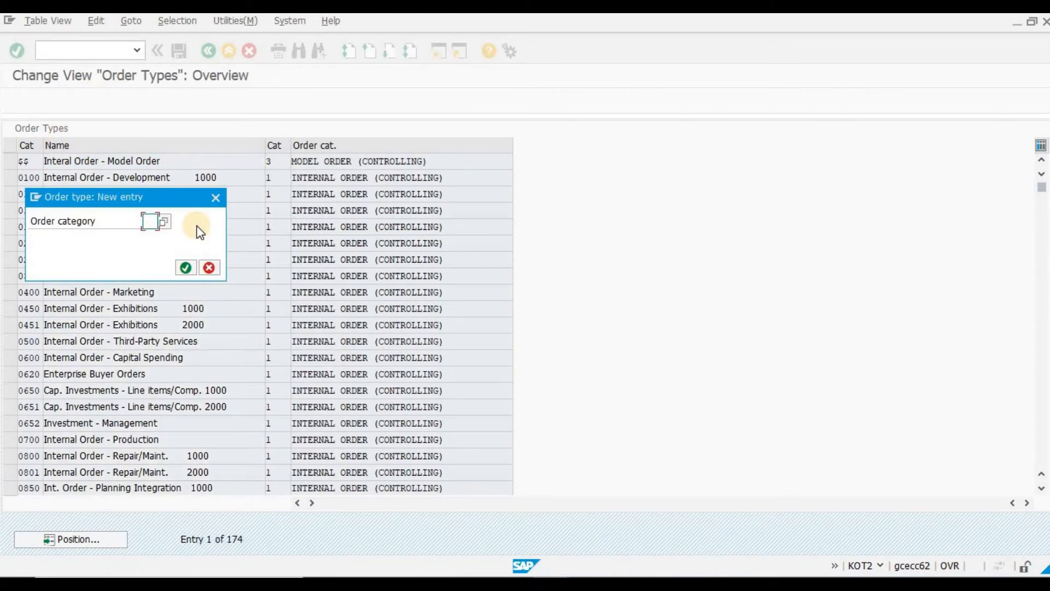
key(F4)
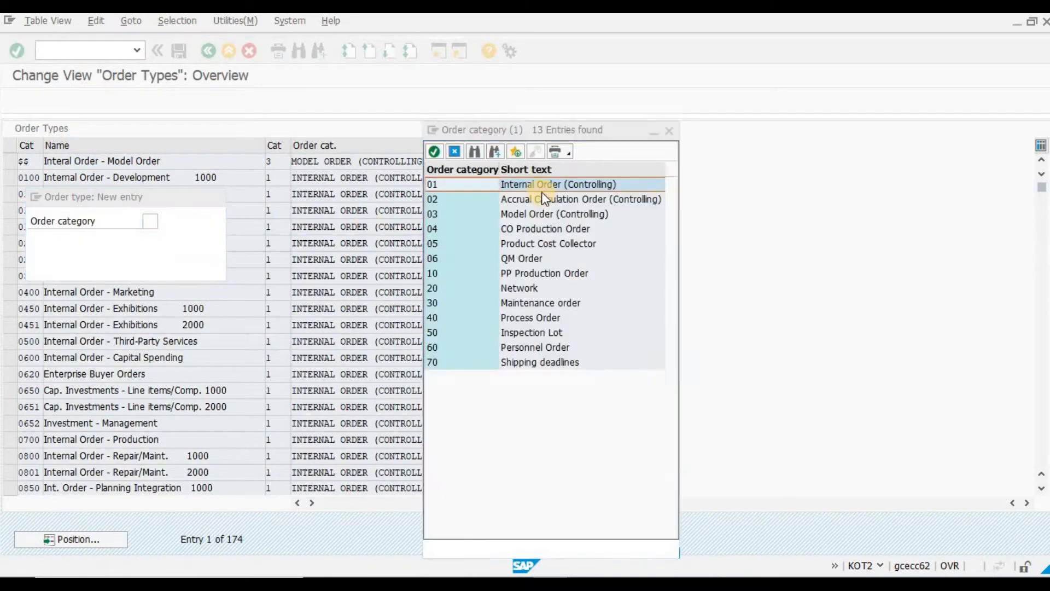
double_click(544, 185)
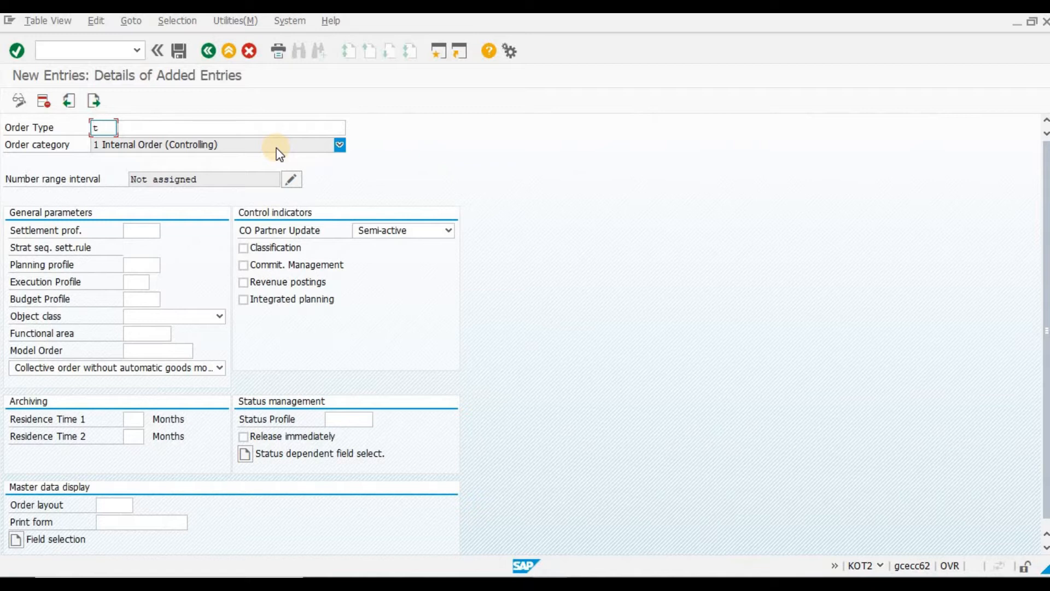
text(001TESTING)
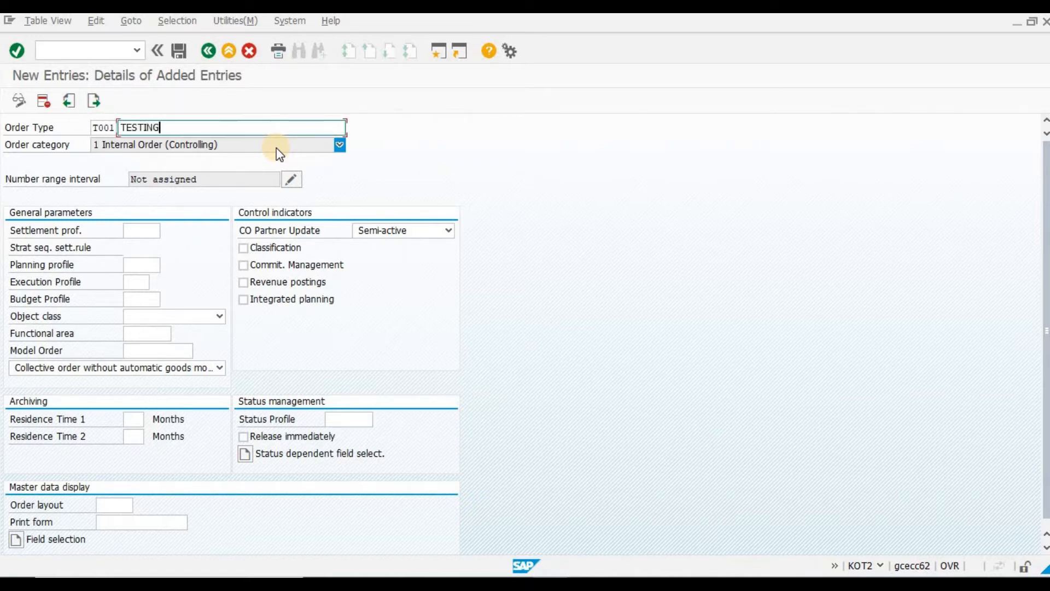
text( COMPANY INTERNAL ORDER)
- Assign settlement profile 0 (Settle to CstCtr w/Orig.CostEl) and budget profile 000001 (General Budget Profile) to order type T001
click(160, 232)
key(F4)
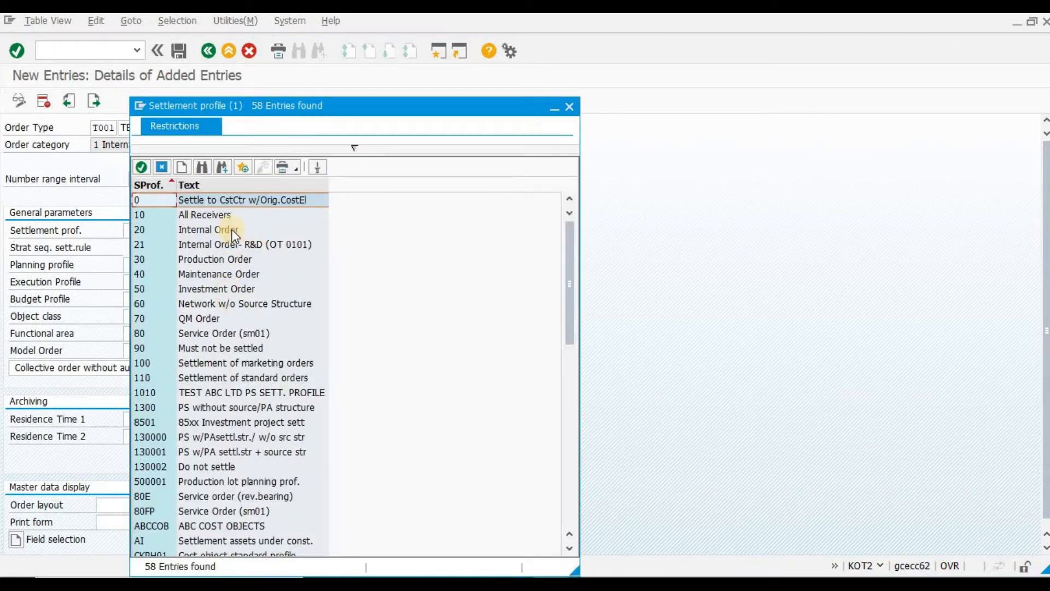
double_click(242, 203)
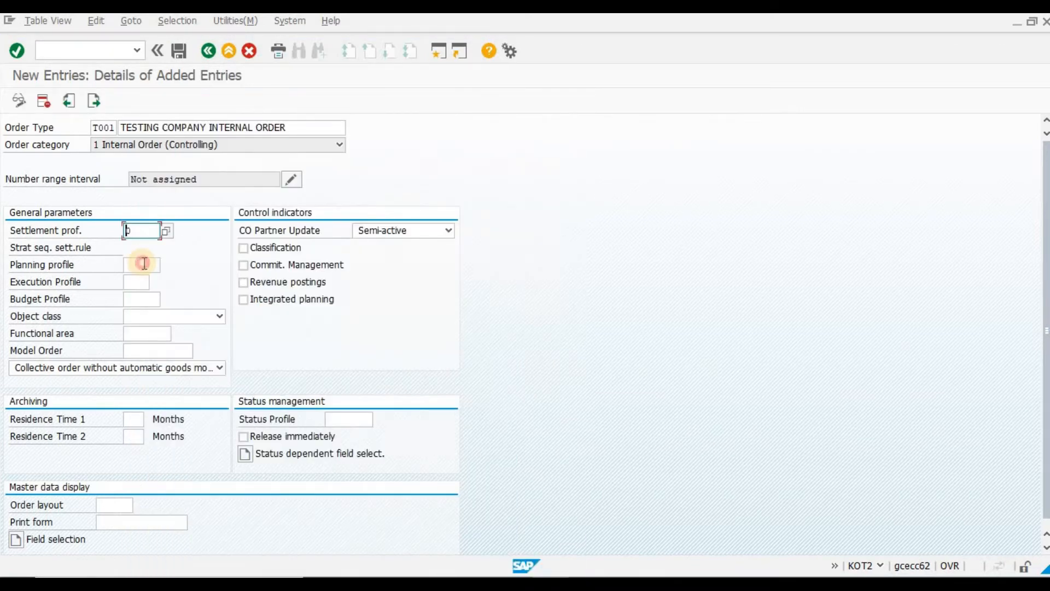
click(161, 264)
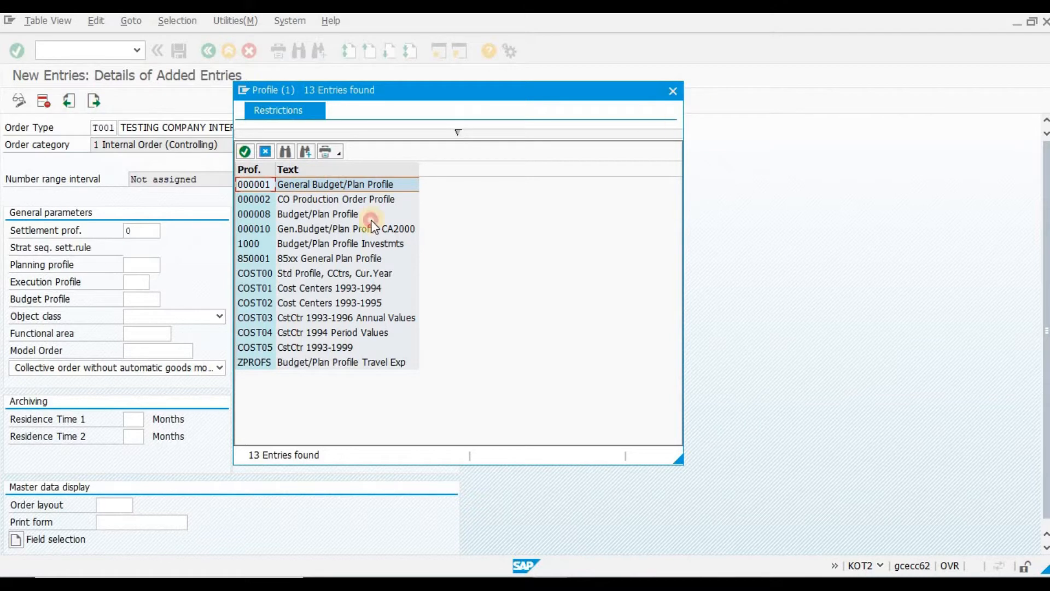
key(Escape)
click(158, 299)
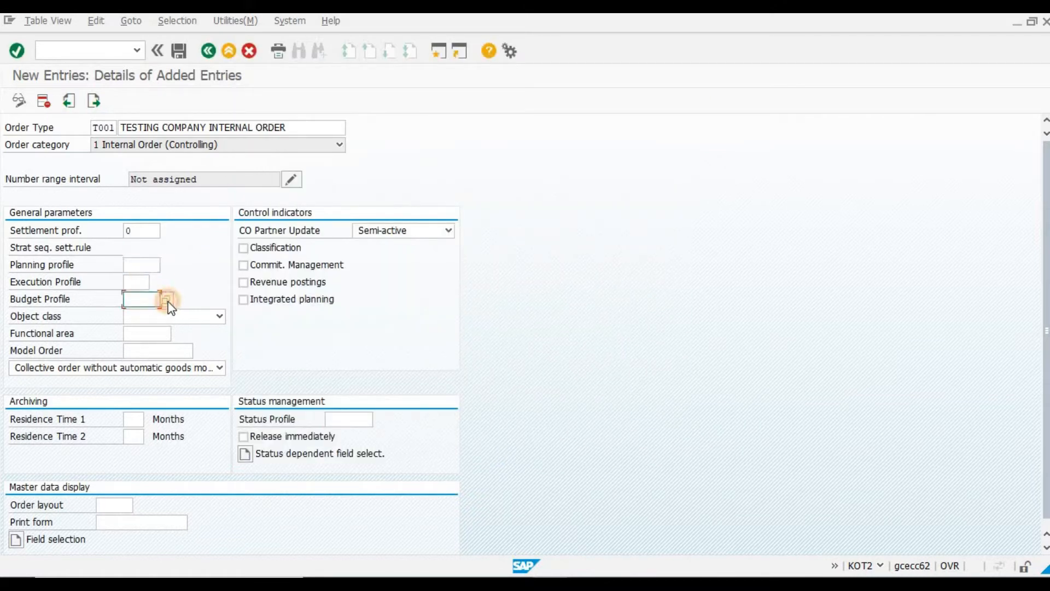
double_click(335, 181)
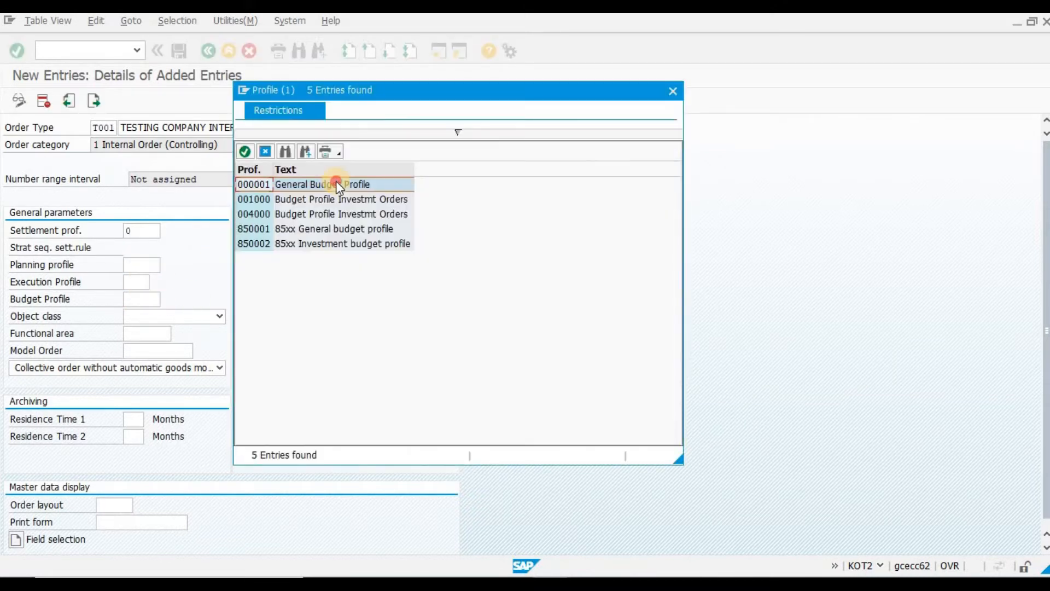
- Set the object class of order type T001 to OCOST Overhead costs
click(176, 319)
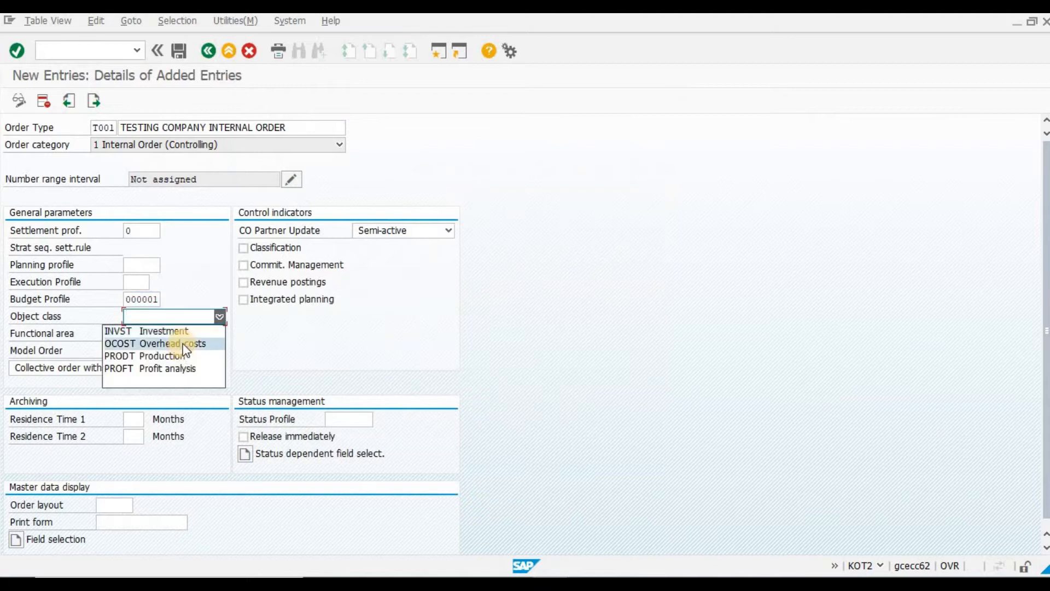
click(123, 343)
click(157, 317)
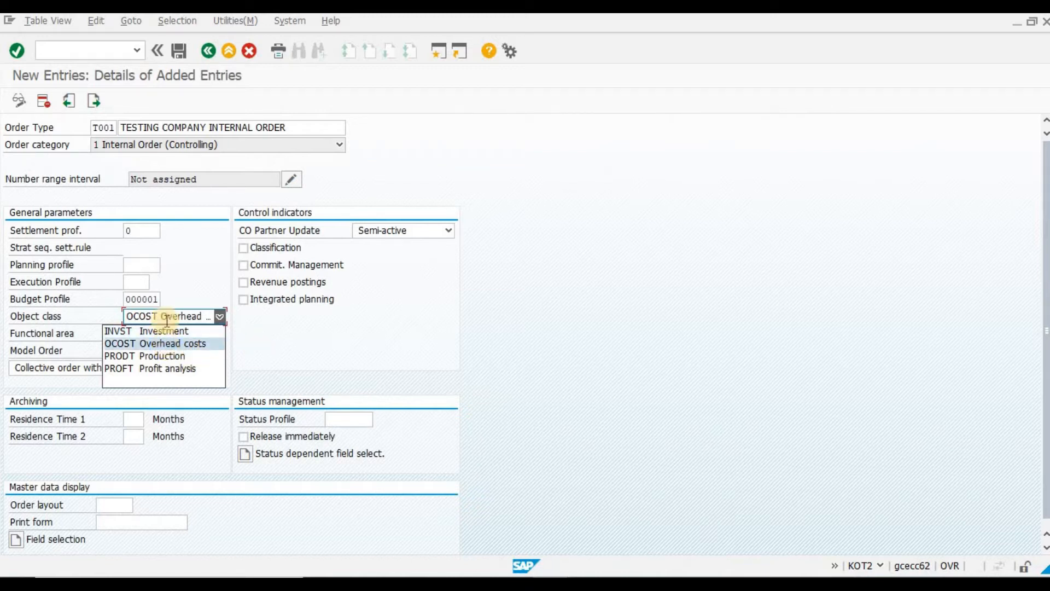
click(166, 320)
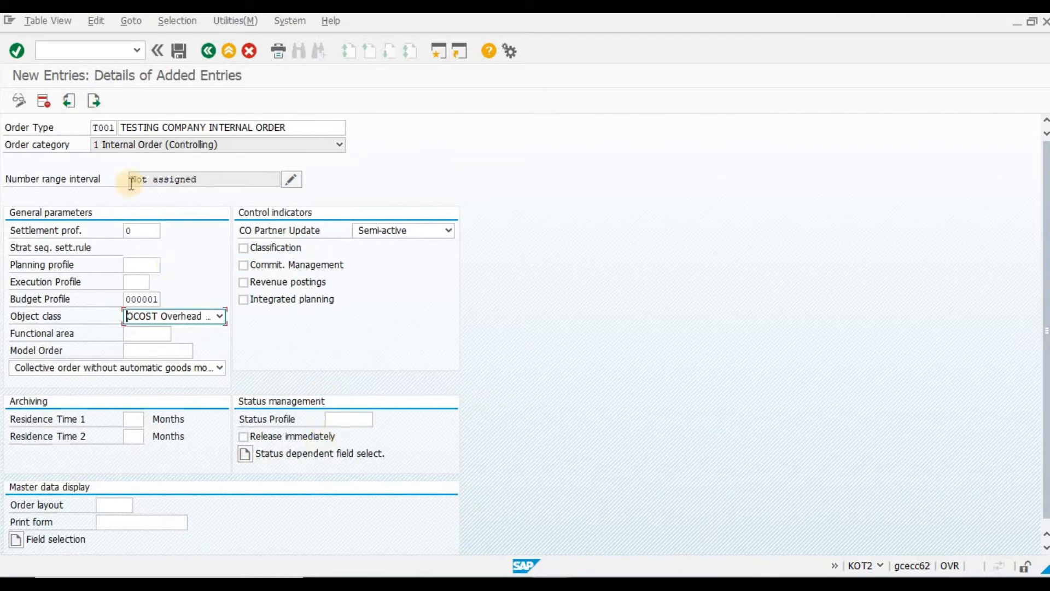
- Save the new order type T001 without a number range interval and acknowledge the notice
click(215, 175)
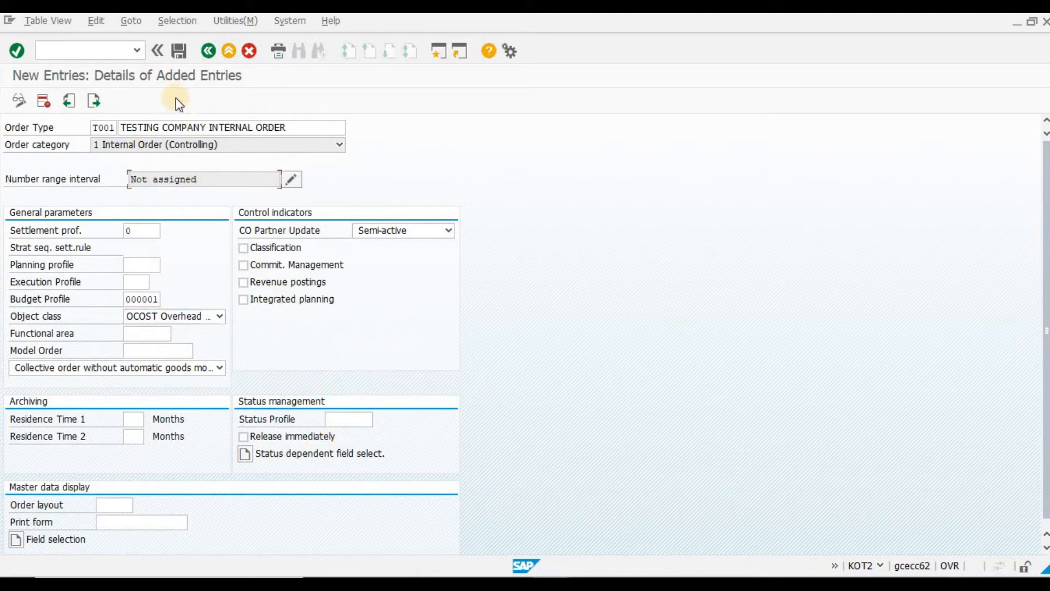
click(179, 52)
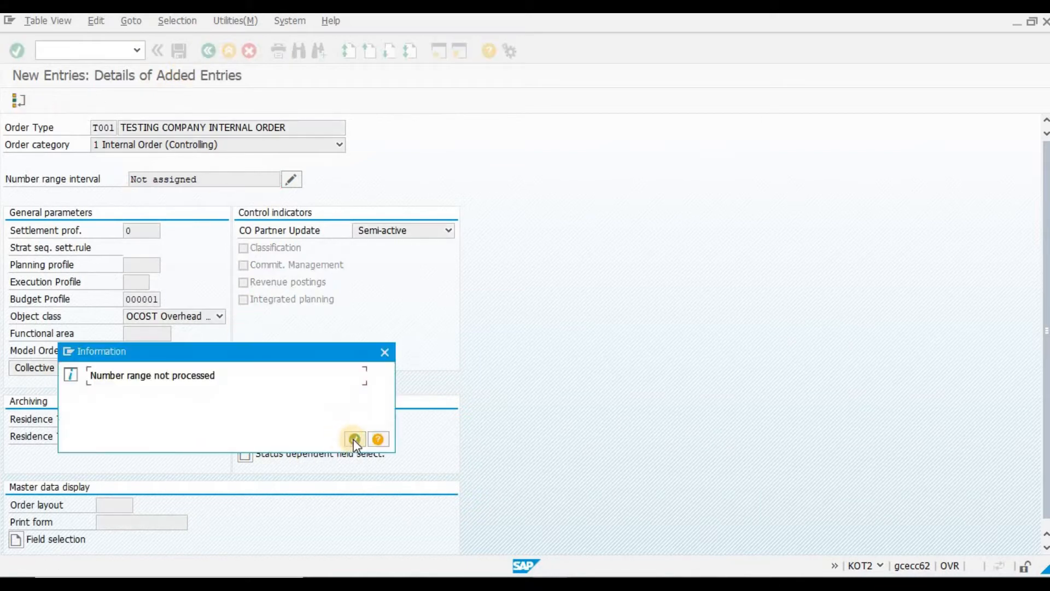
key(Return)
click(183, 248)
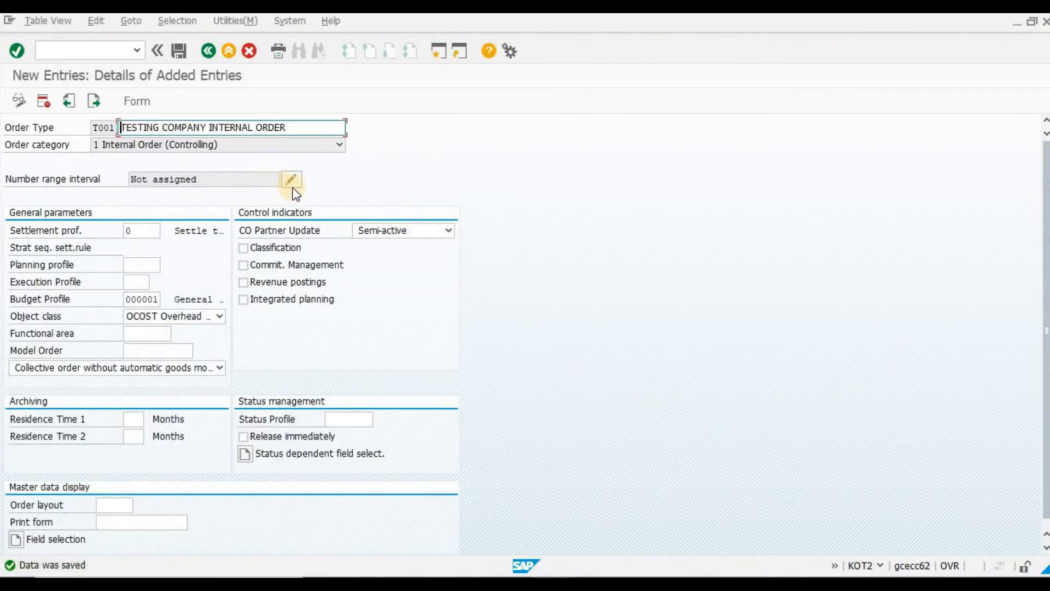
click(296, 180)
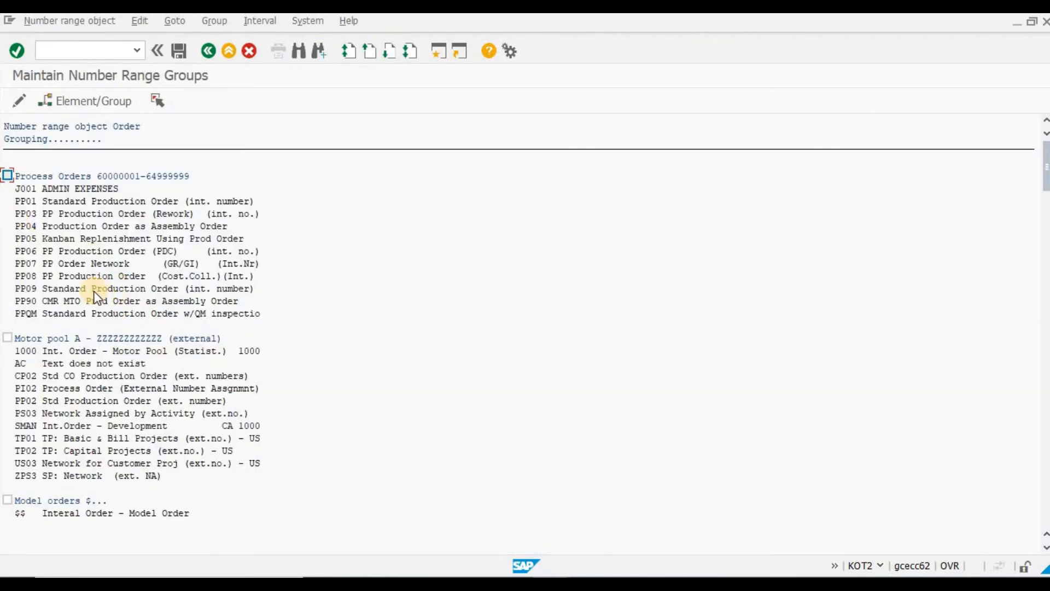
scroll(65, 464, down, 15)
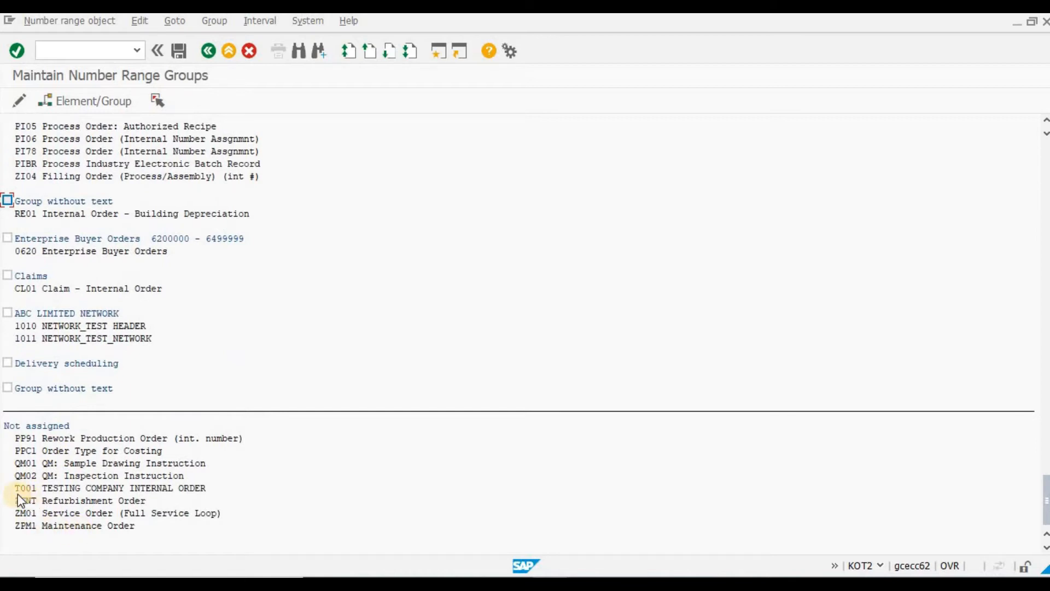
click(157, 100)
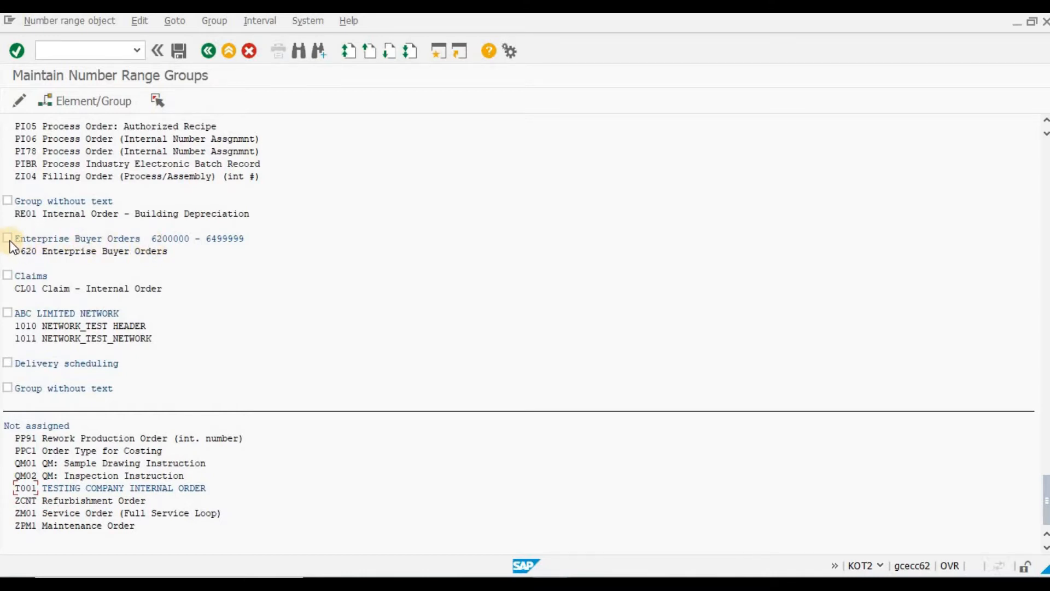
scroll(135, 353, up, 1)
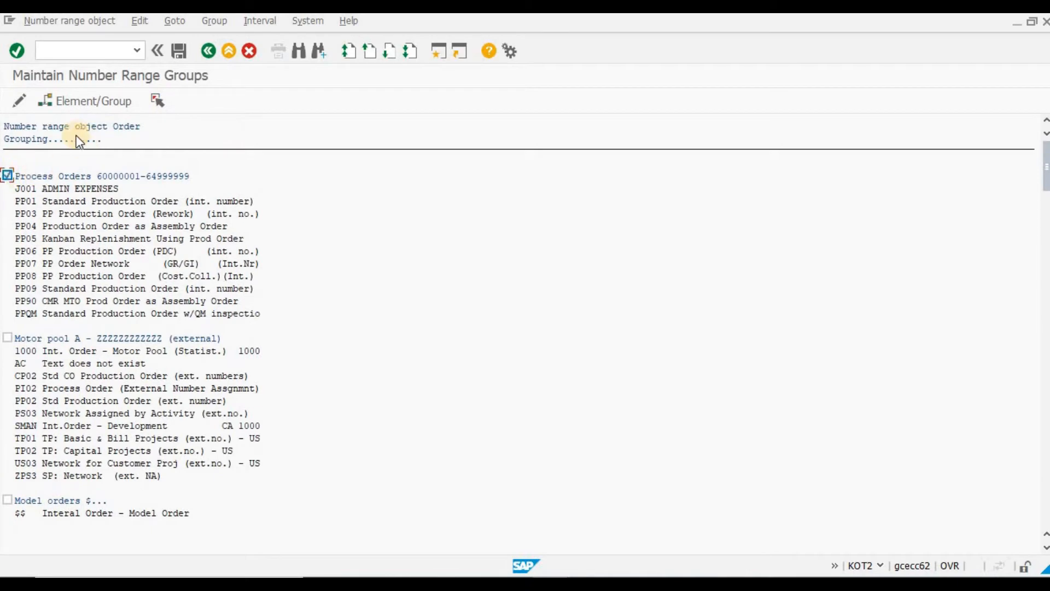
click(87, 102)
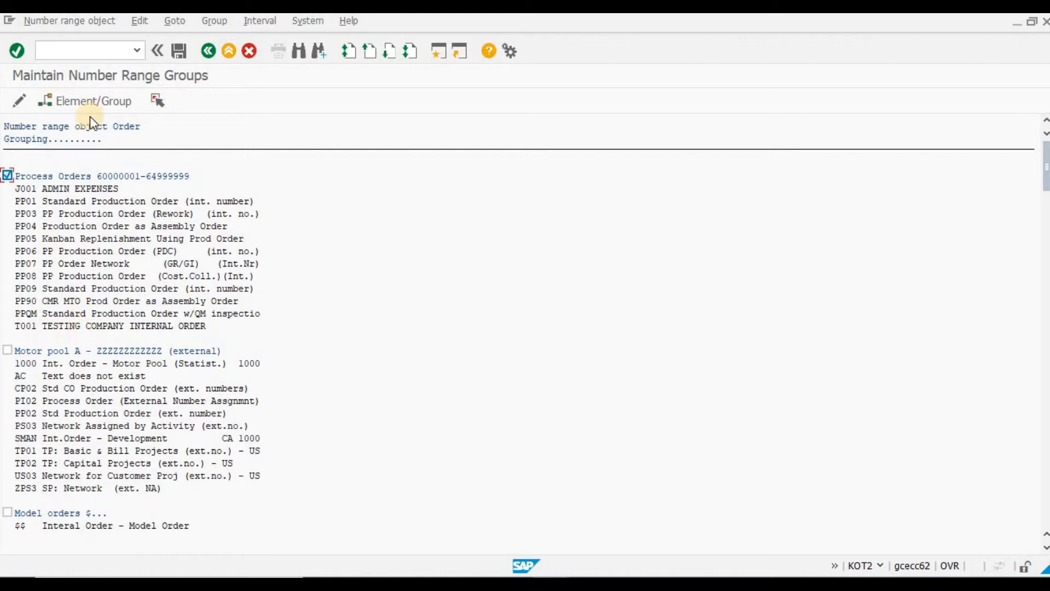
click(178, 51)
click(425, 461)
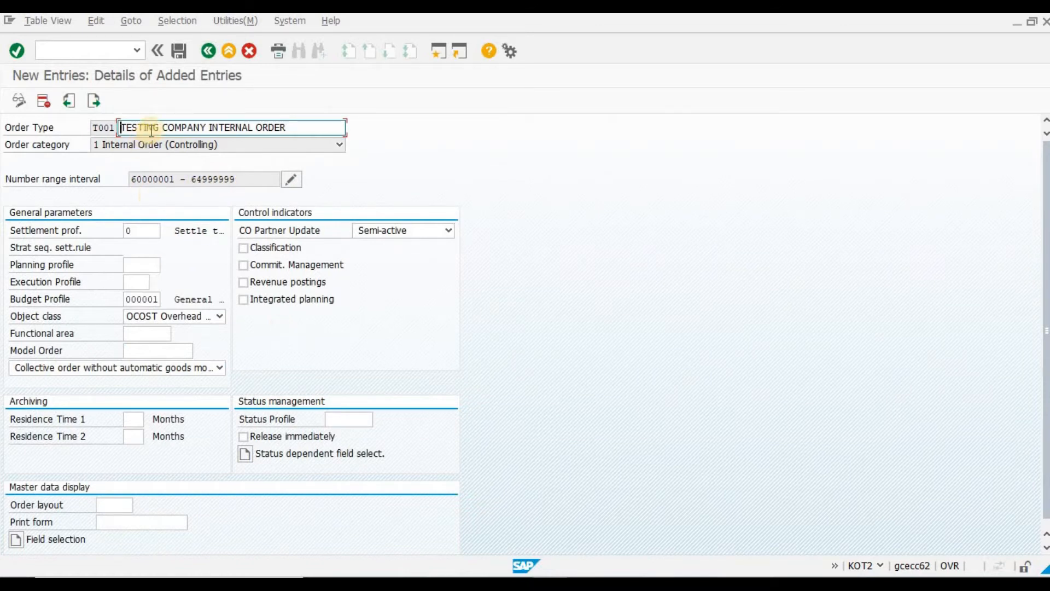
- Save order type T001 and leave order type maintenance for the SAP Easy Access screen
click(181, 55)
click(226, 51)
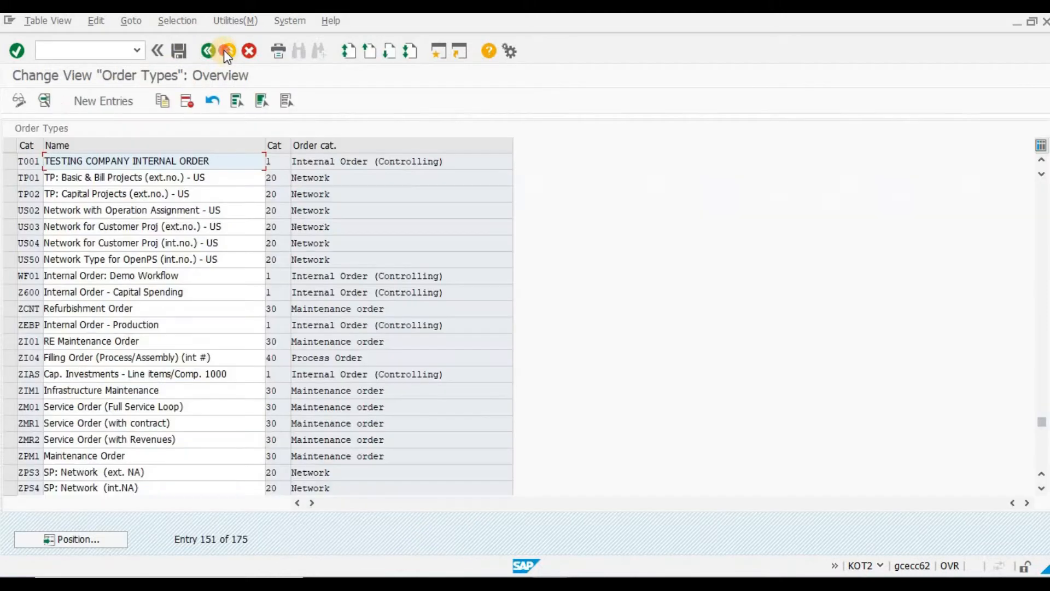
click(229, 51)
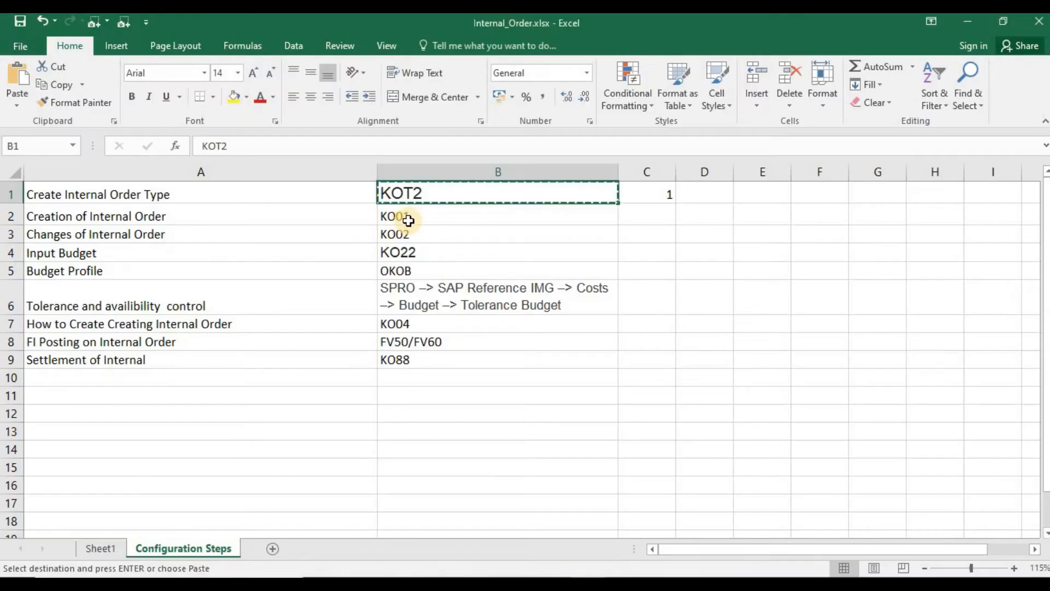
- Copy transaction code KO01 from the Configuration Steps sheet in Excel and run it in SAP
key(Escape)
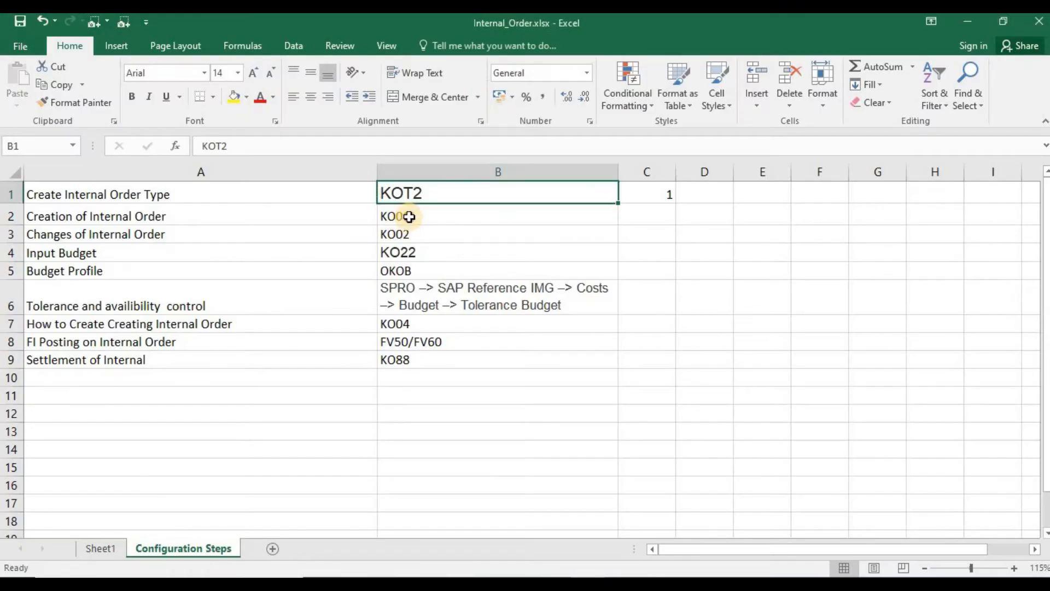
key(Down)
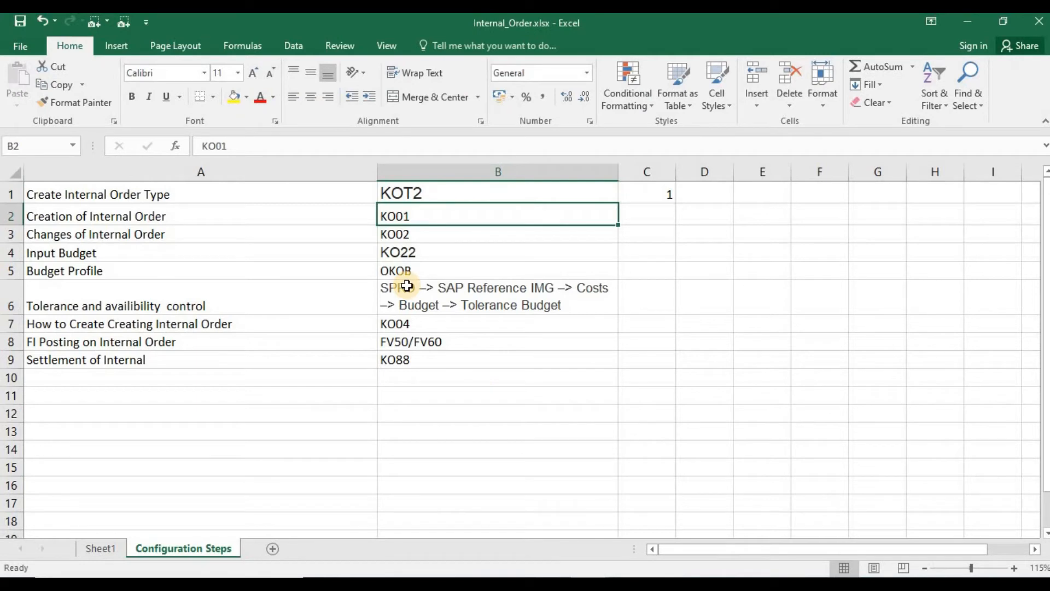
key(ctrl+c)
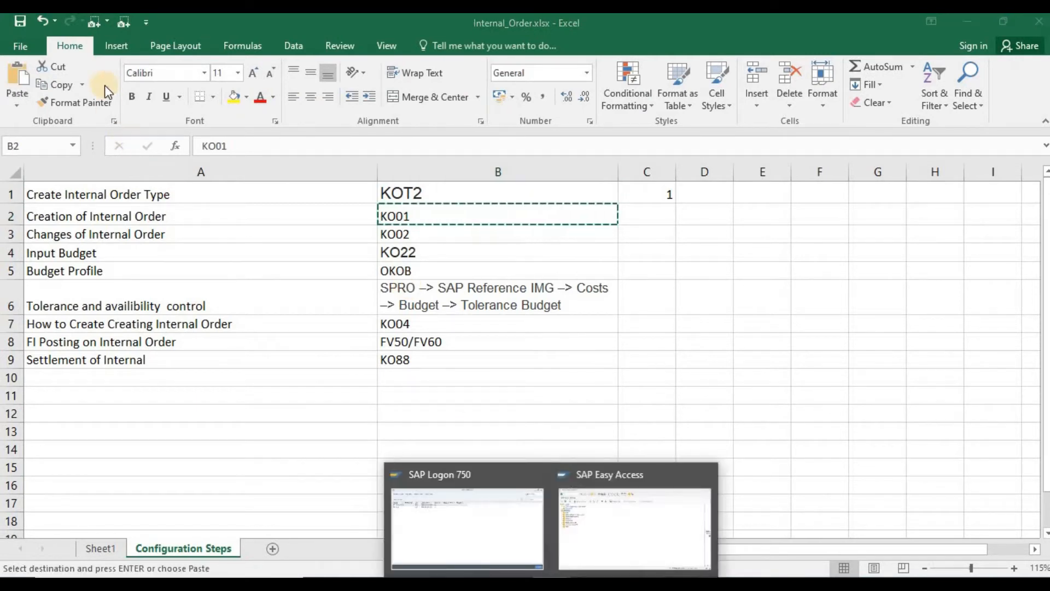
click(94, 53)
key(ctrl+v)
key(Return)
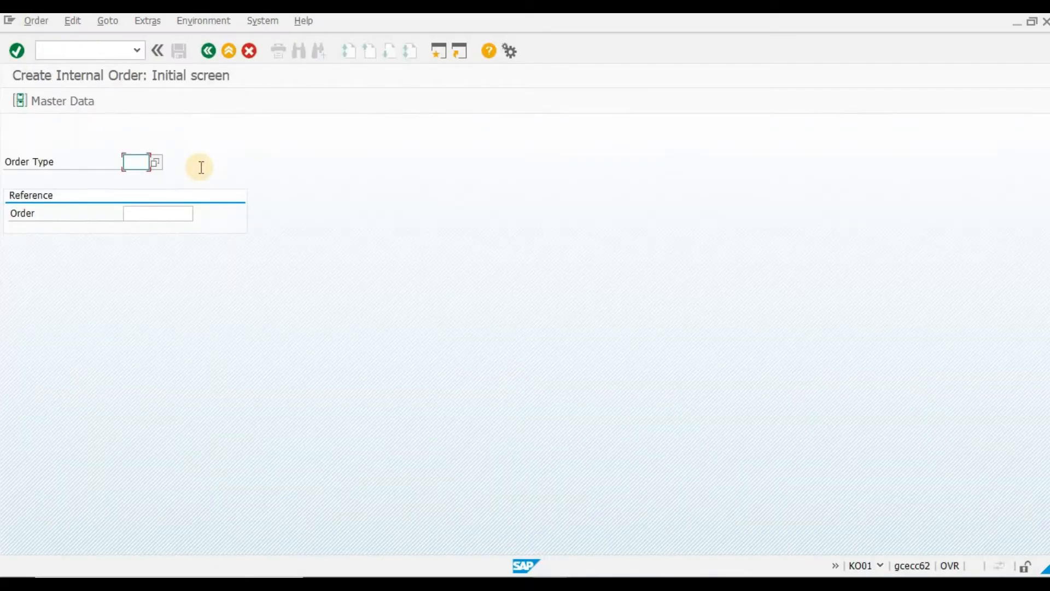
- Start an internal order of type T001 in controlling area TEST with the description PLANT BUILDING
text(T001)
key(Return)
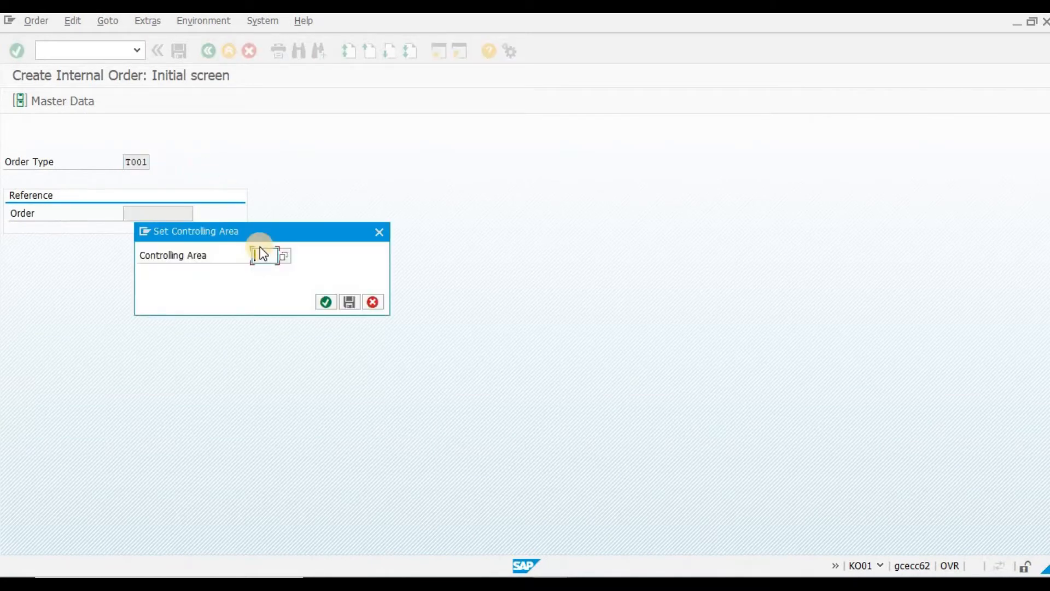
key(Return)
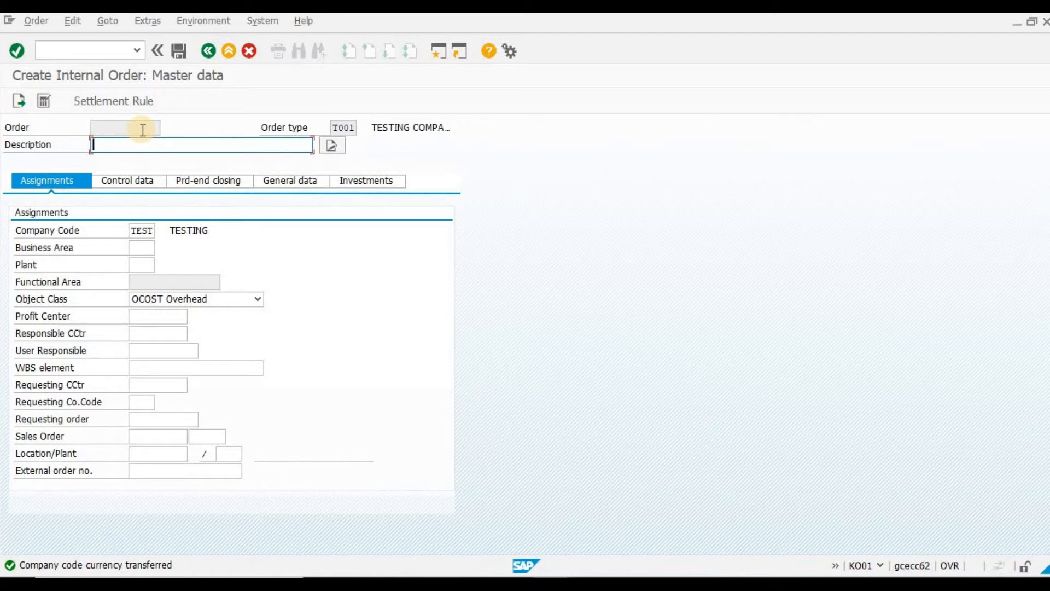
text(PLANT BUILDING)
key(Return)
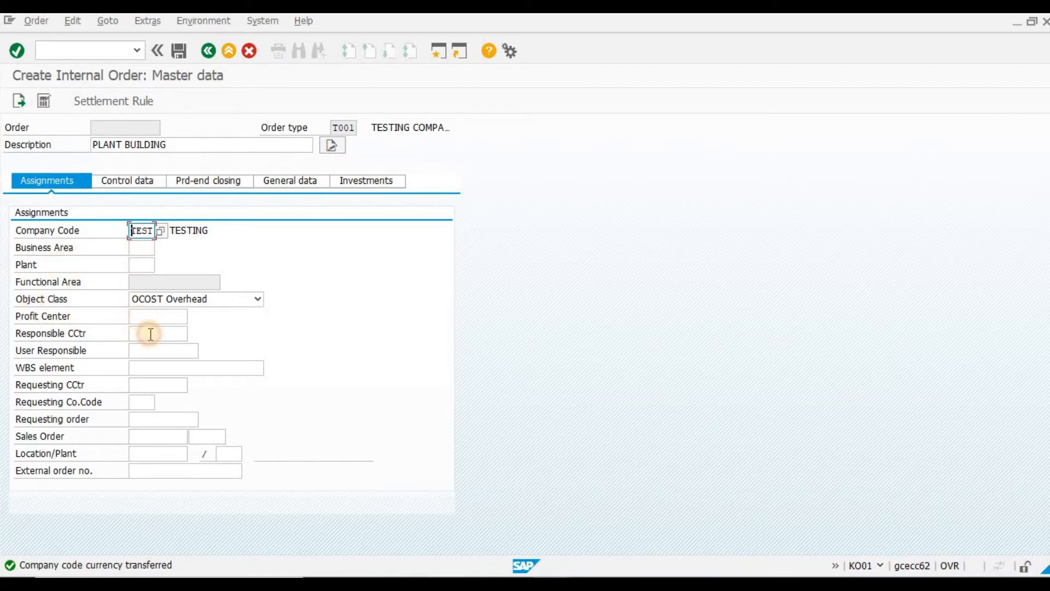
- Assign TESTD001 as the responsible cost center of the PLANT BUILDING order
click(147, 318)
click(171, 332)
click(196, 333)
click(646, 551)
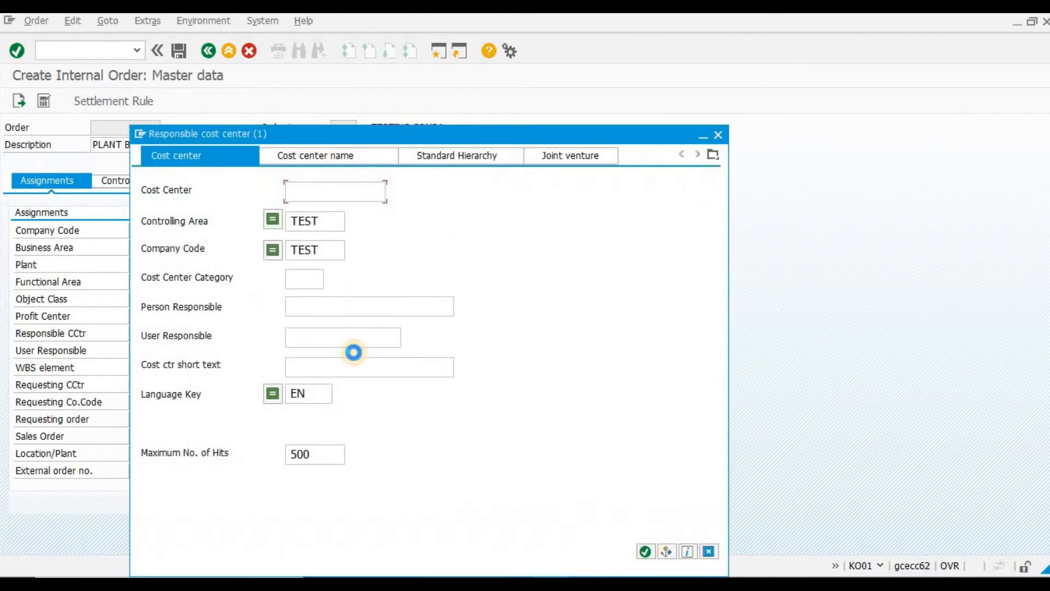
double_click(175, 112)
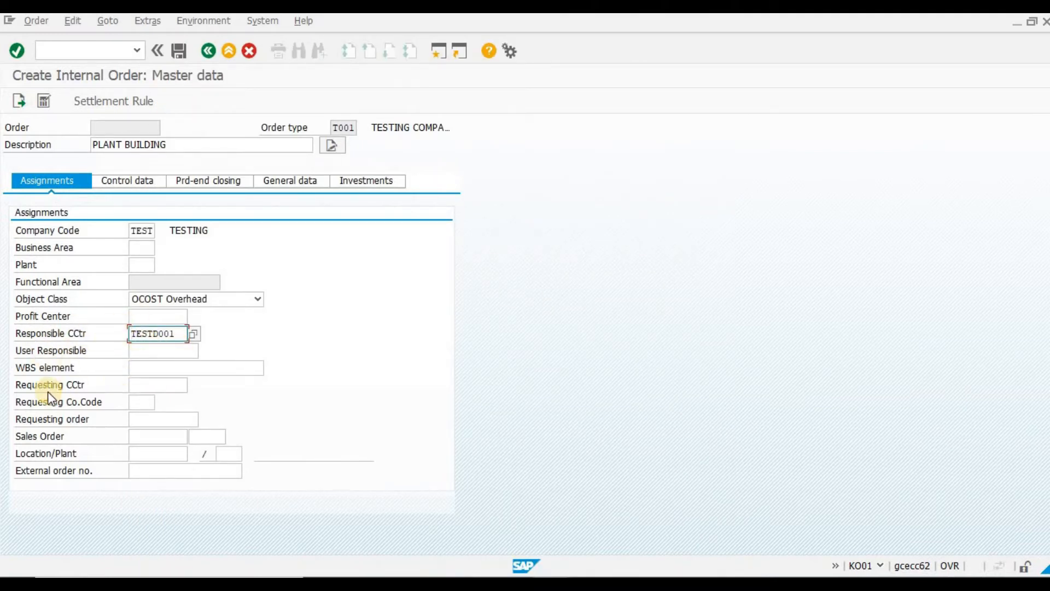
click(164, 316)
- Review the order's control data, period-end closing, general data and investment settings
click(142, 180)
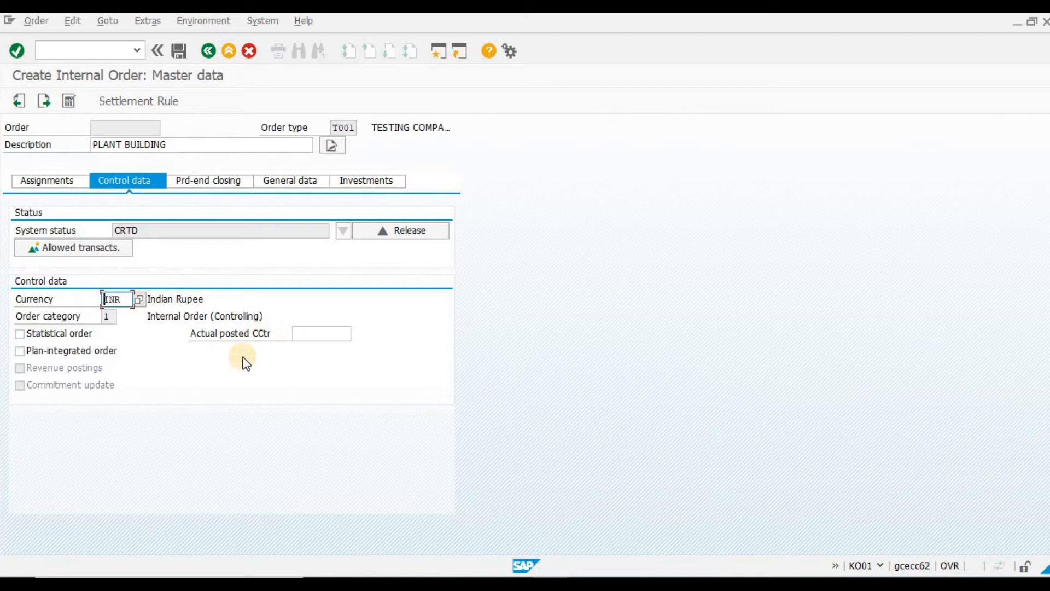
click(312, 333)
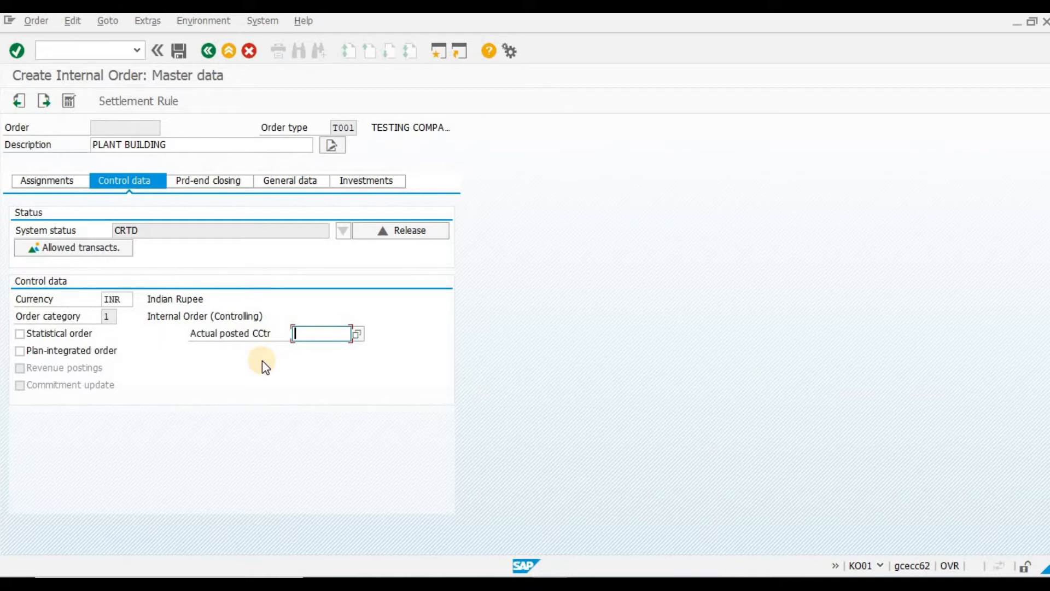
click(202, 183)
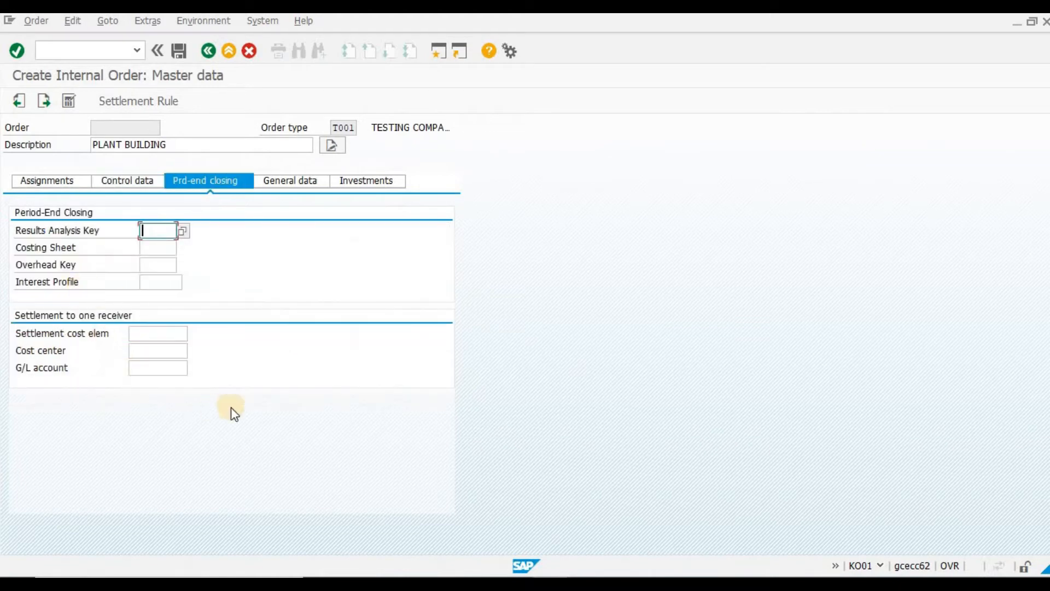
click(185, 353)
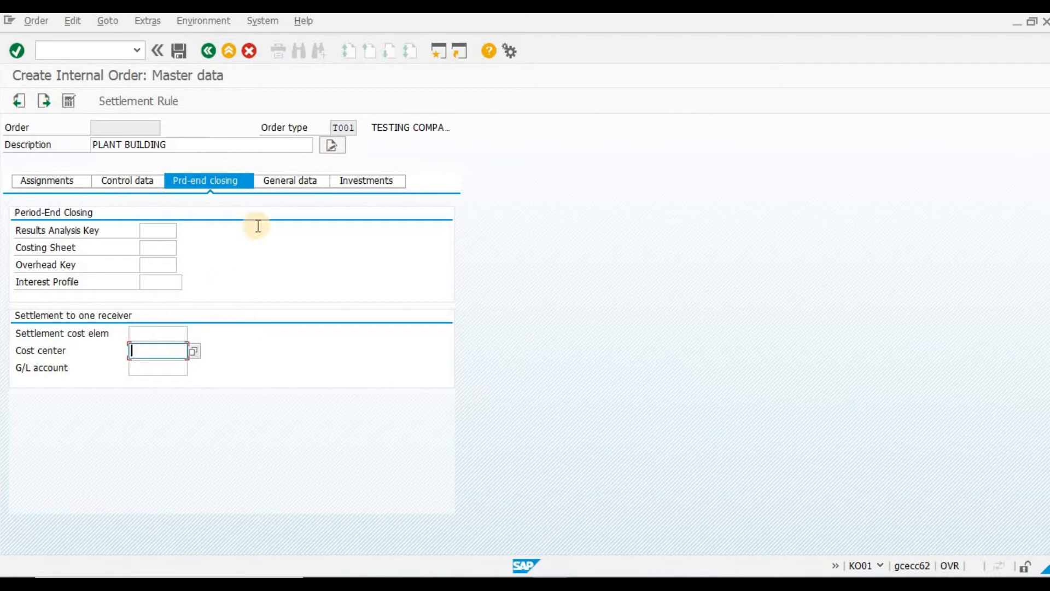
click(287, 184)
click(356, 182)
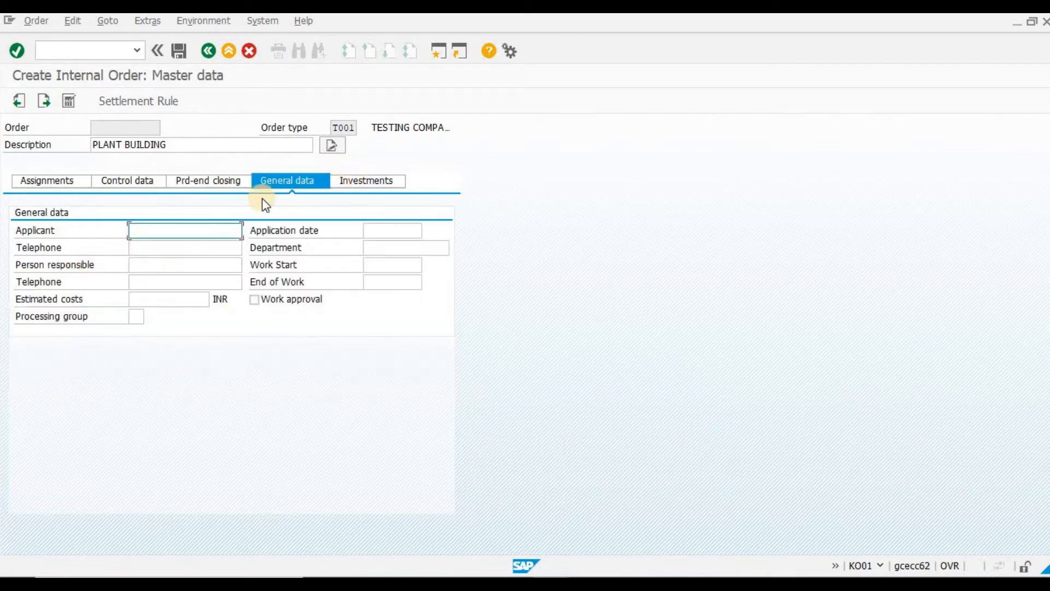
- Try to save the PLANT BUILDING order from its assignments and acknowledge the validation messages
click(48, 182)
key(ctrl+s)
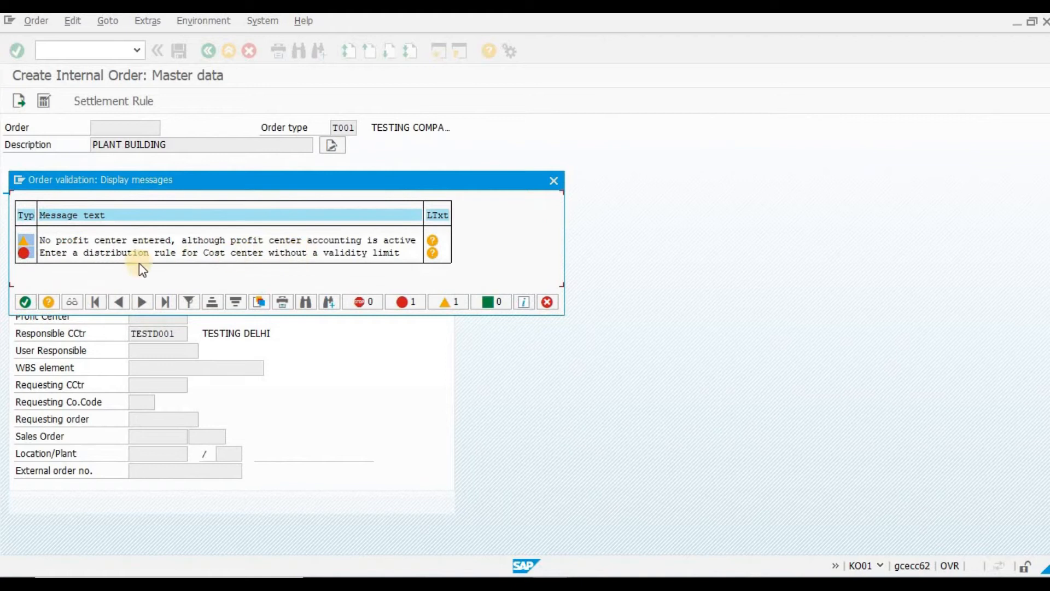
click(23, 301)
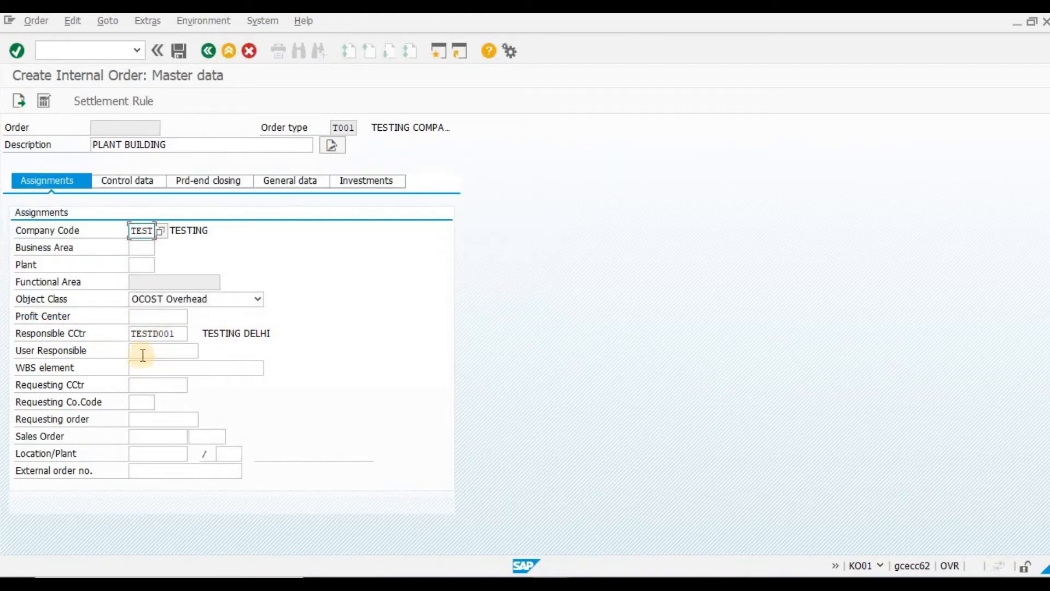
- Check the order's period-end closing, control data and assignments, and try saving it again
click(227, 181)
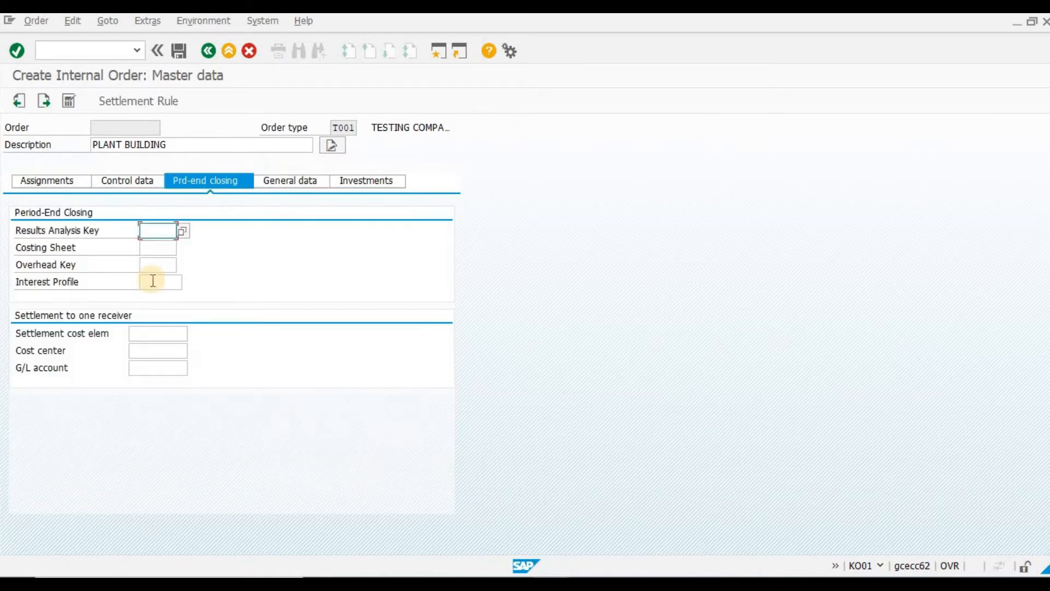
click(166, 351)
click(138, 181)
click(48, 182)
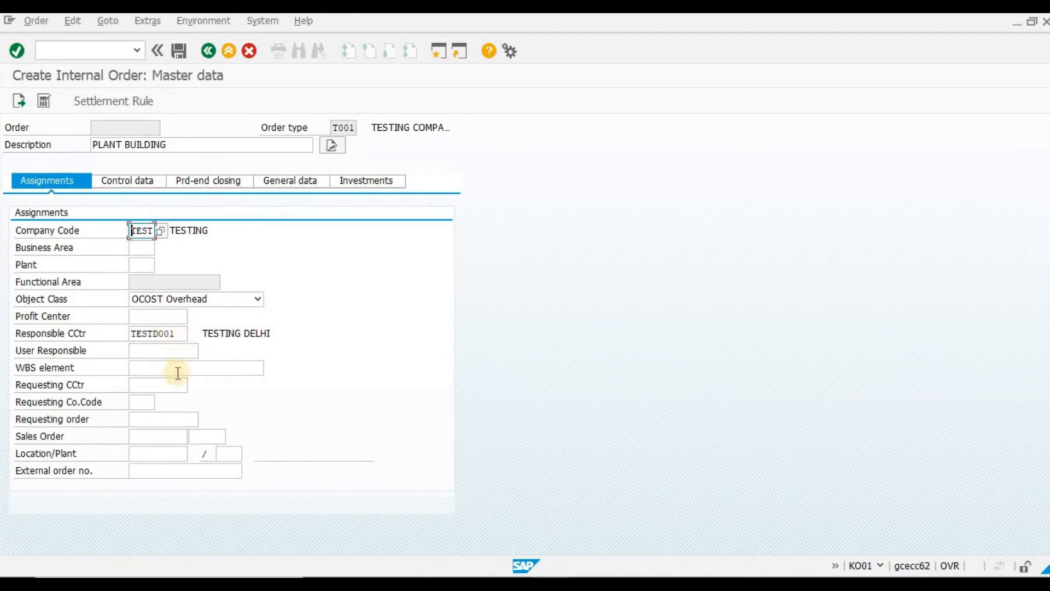
click(179, 51)
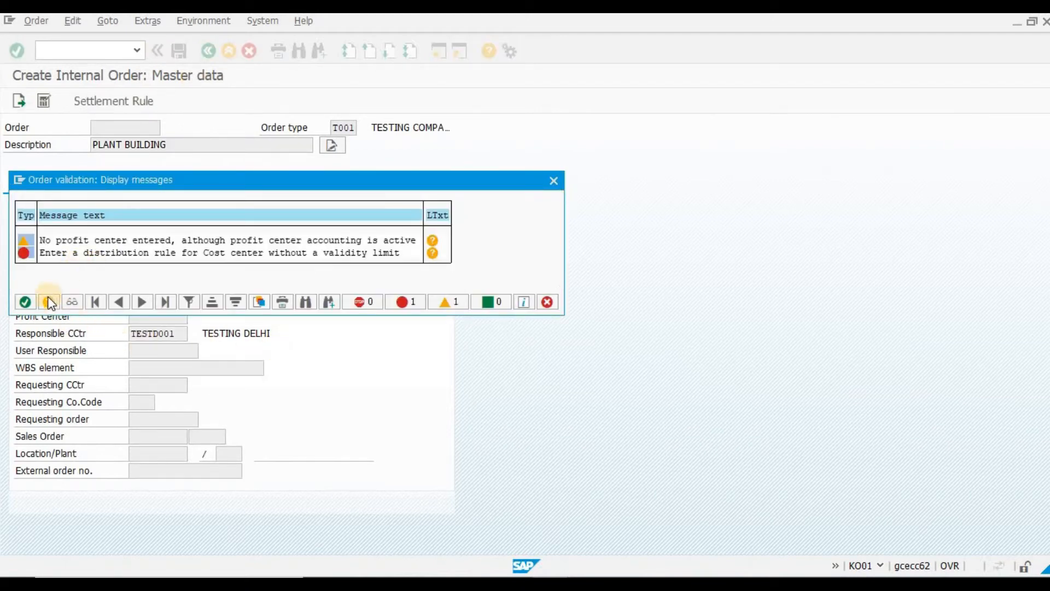
click(20, 301)
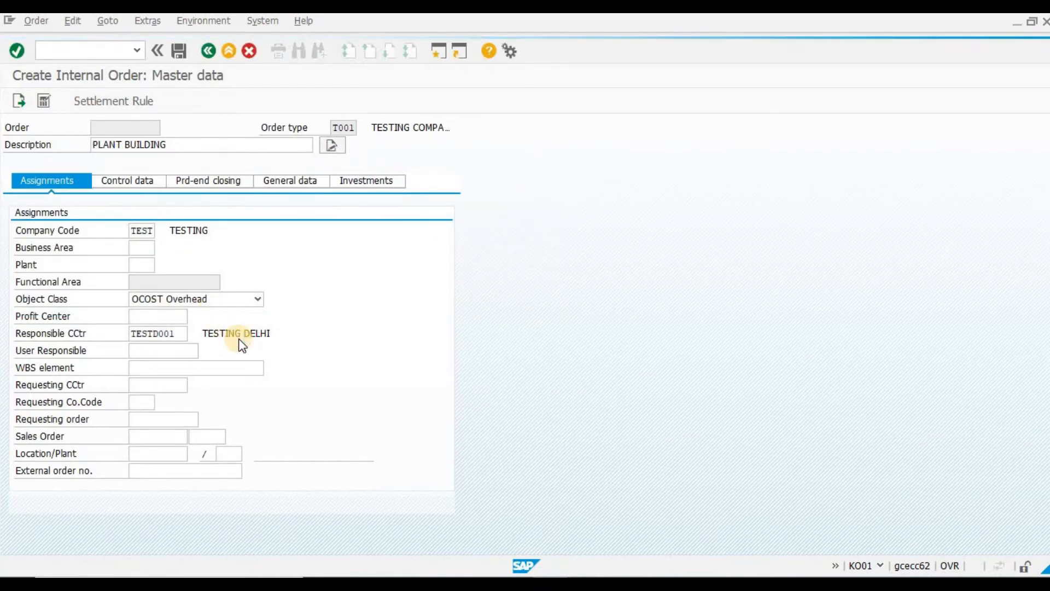
- Add a distribution rule to the order's settlement rule with category CTR and cost center TESTD002 as receiver
click(34, 214)
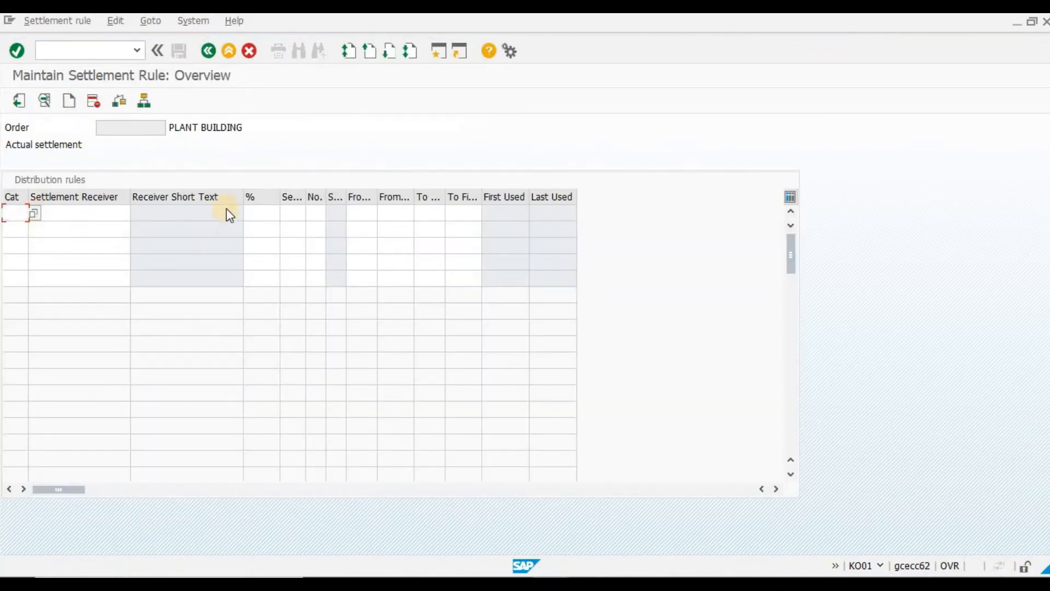
double_click(278, 189)
key(F4)
click(743, 534)
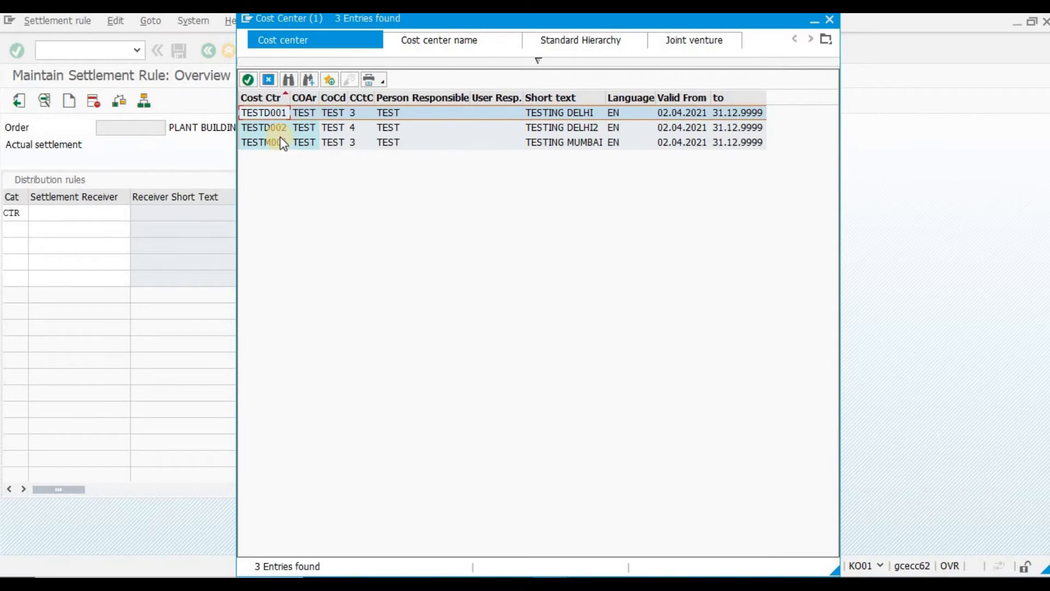
double_click(271, 127)
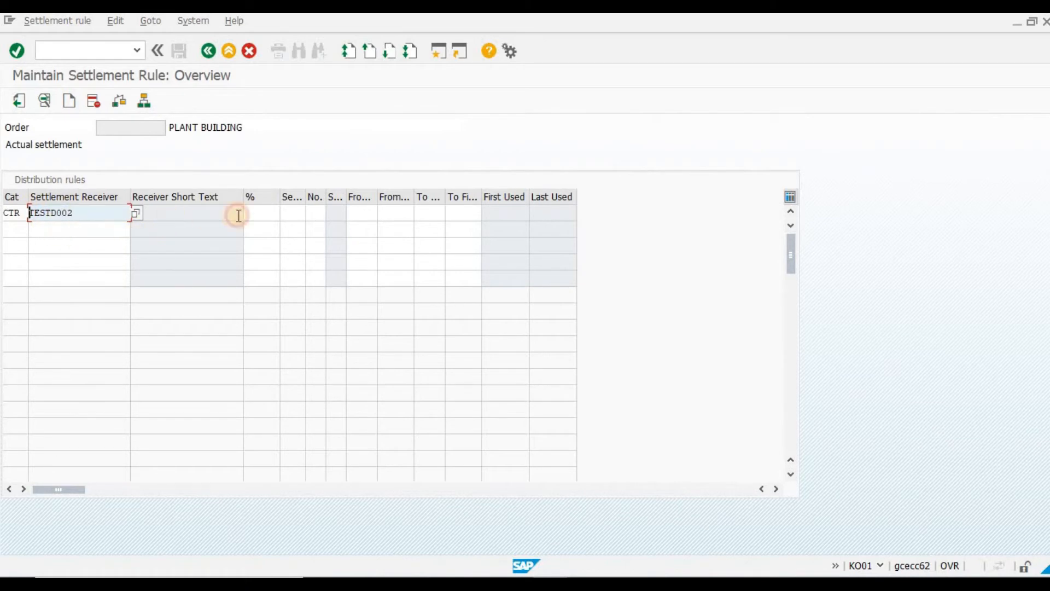
- Give the TESTD002 distribution rule a 50 percent share and the settlement type FUL (Full Settlement)
click(268, 213)
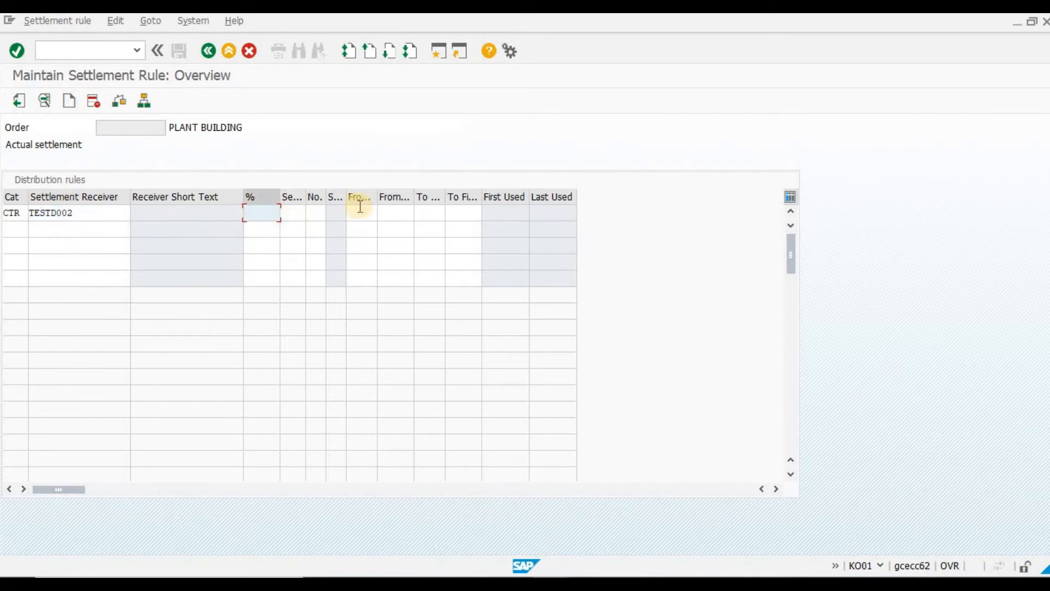
text(50)
key(Tab)
drag(268, 200, 293, 197)
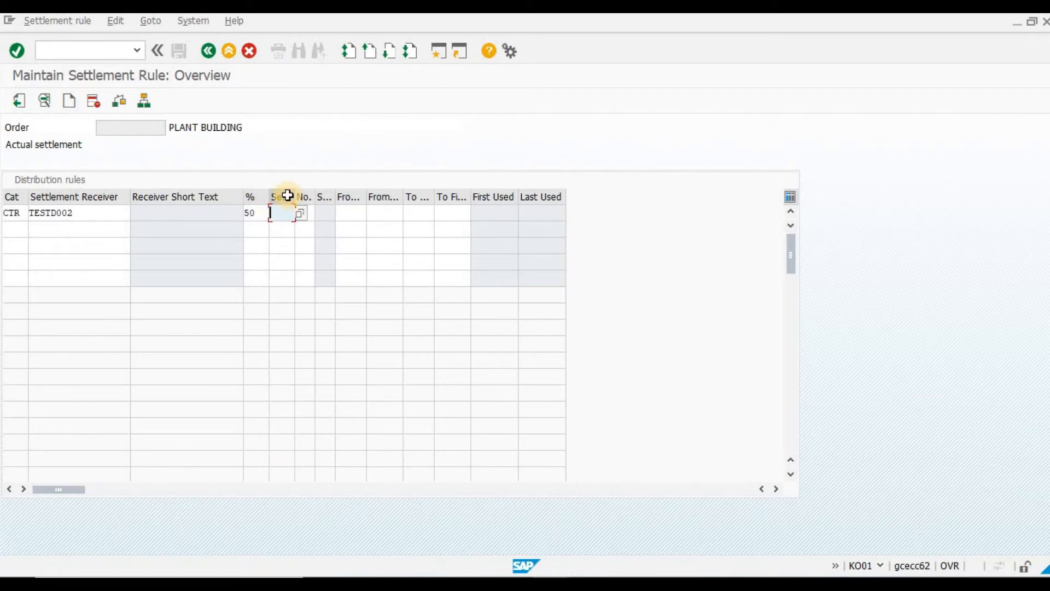
click(300, 213)
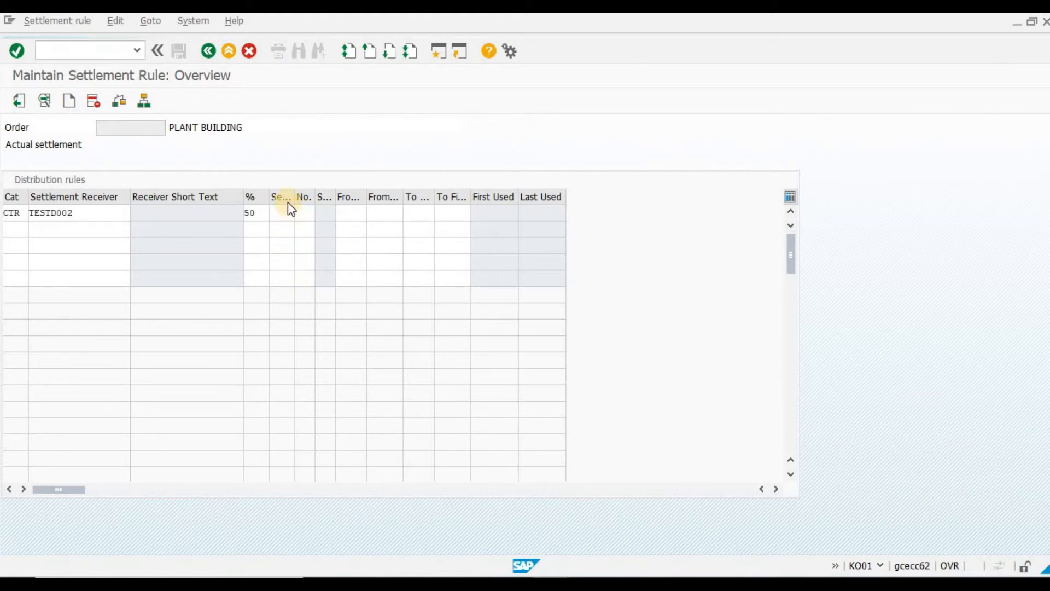
click(284, 185)
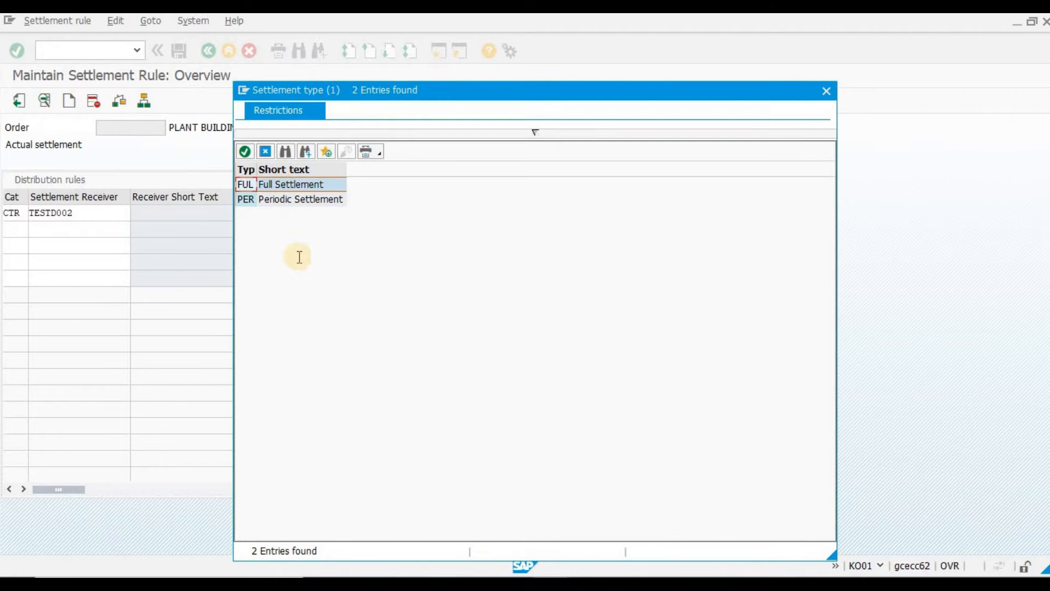
- Add a second distribution rule with category CTR, receiver cost center TESTM001, 50 percent share and Full Settlement type
click(19, 228)
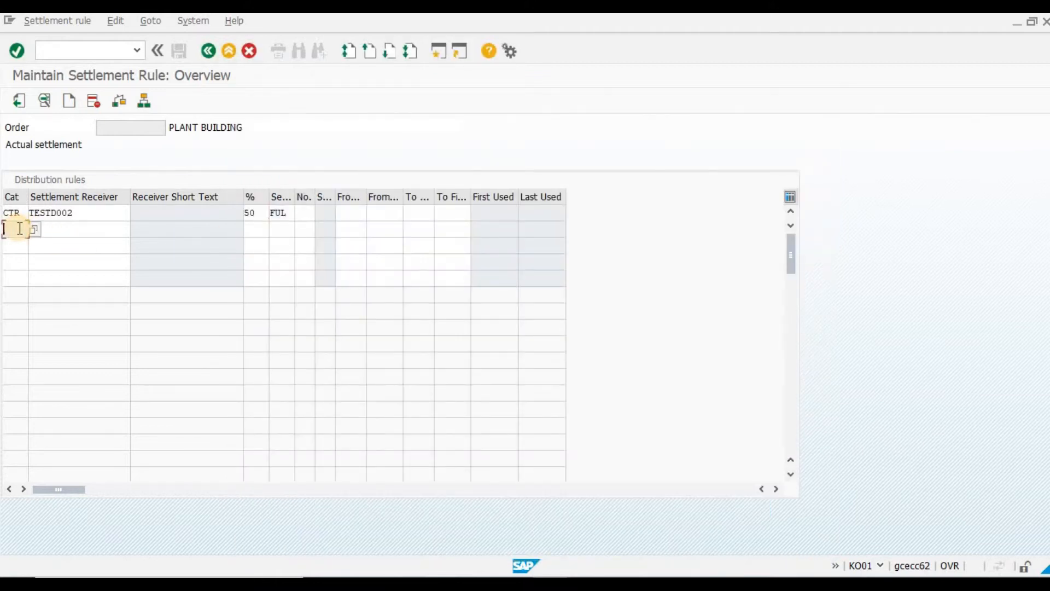
text(CTR)
click(138, 230)
click(753, 538)
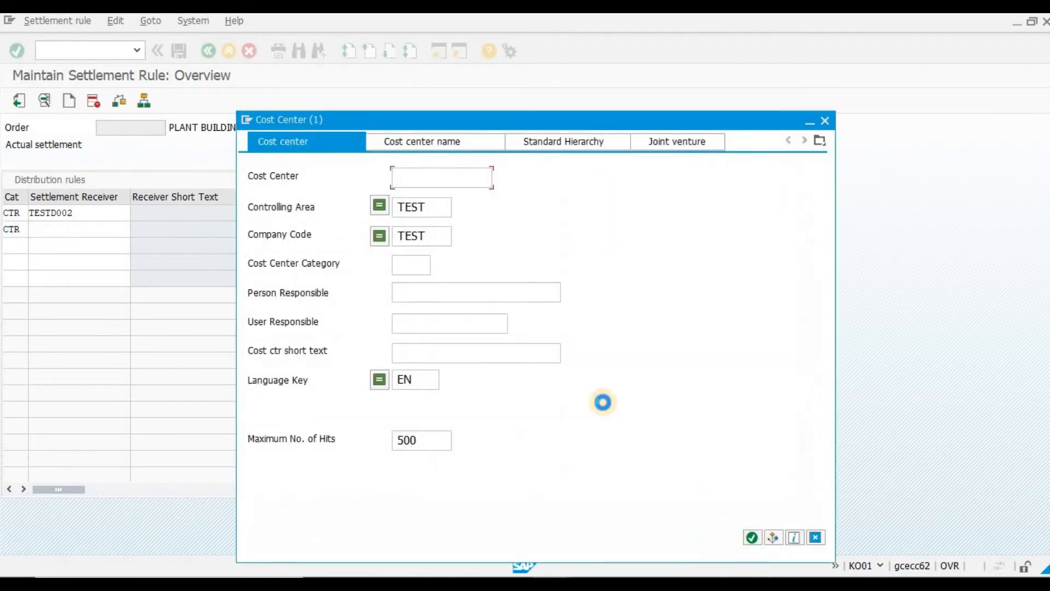
double_click(293, 144)
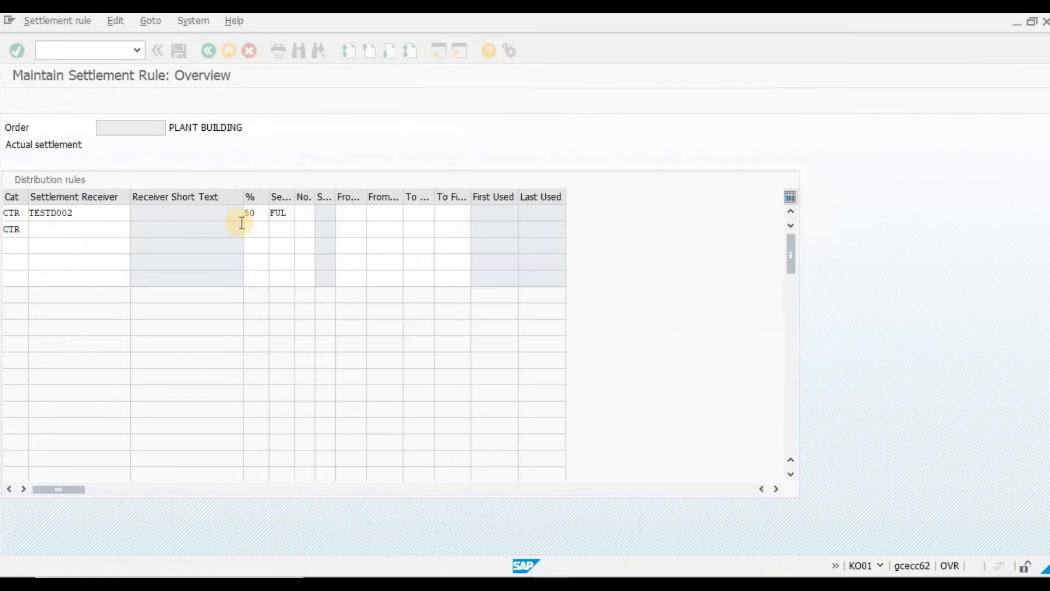
click(250, 226)
text(50)
key(Tab)
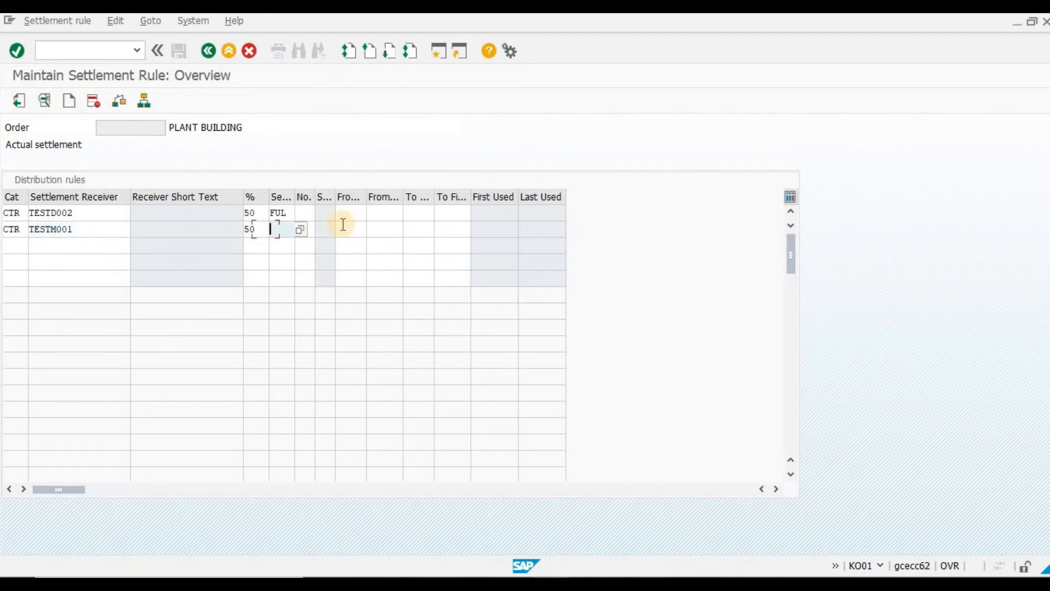
click(301, 226)
double_click(264, 188)
- Return from the settlement rule to the order's master data and save the PLANT BUILDING order
click(208, 51)
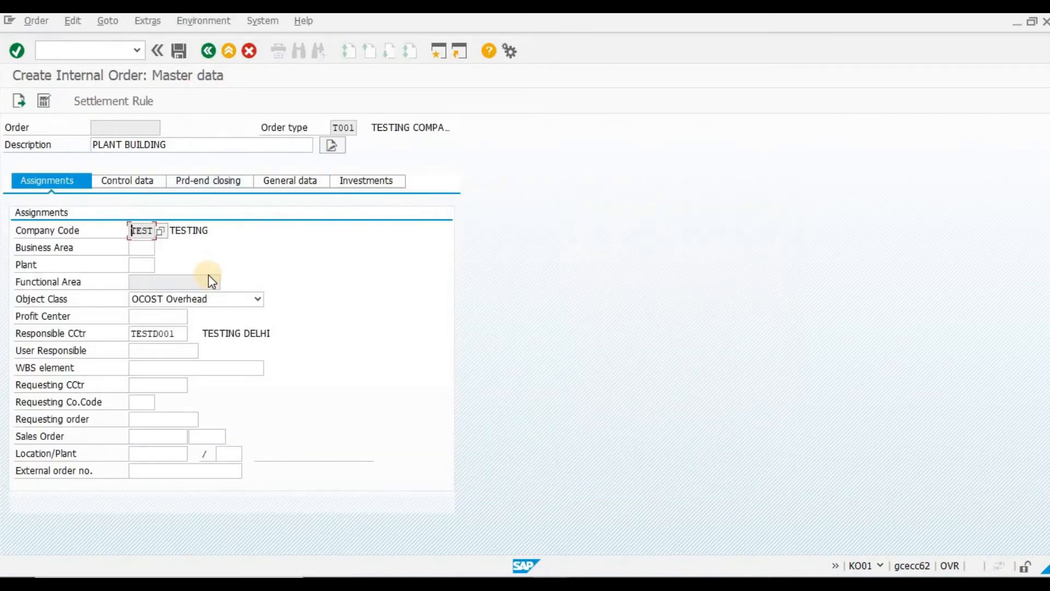
key(ctrl+s)
click(23, 283)
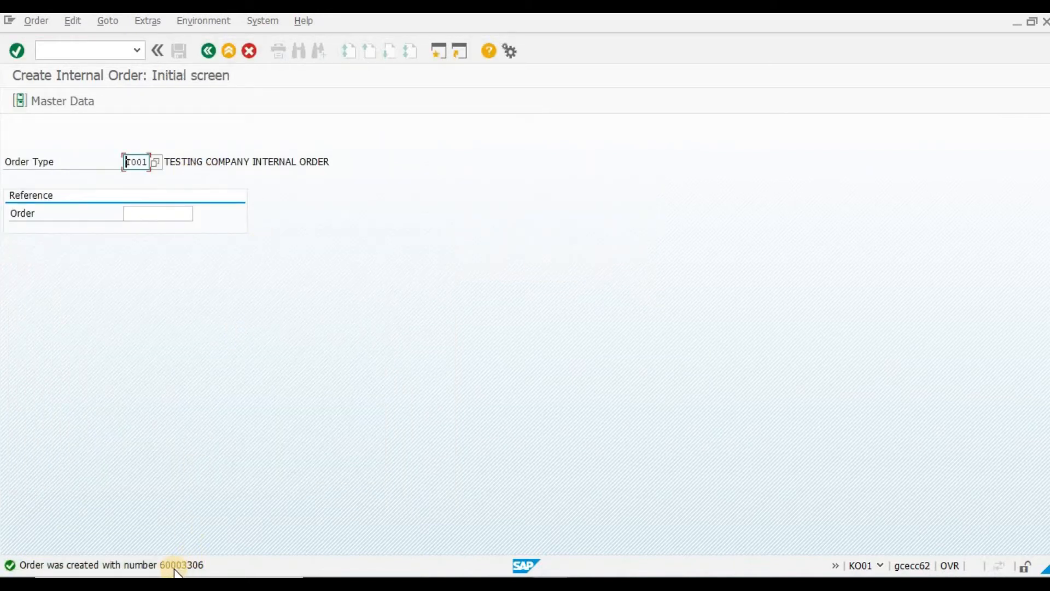
- Copy the order creation message from its long text into cell B10 of the Internal_Order workbook in Excel
click(175, 565)
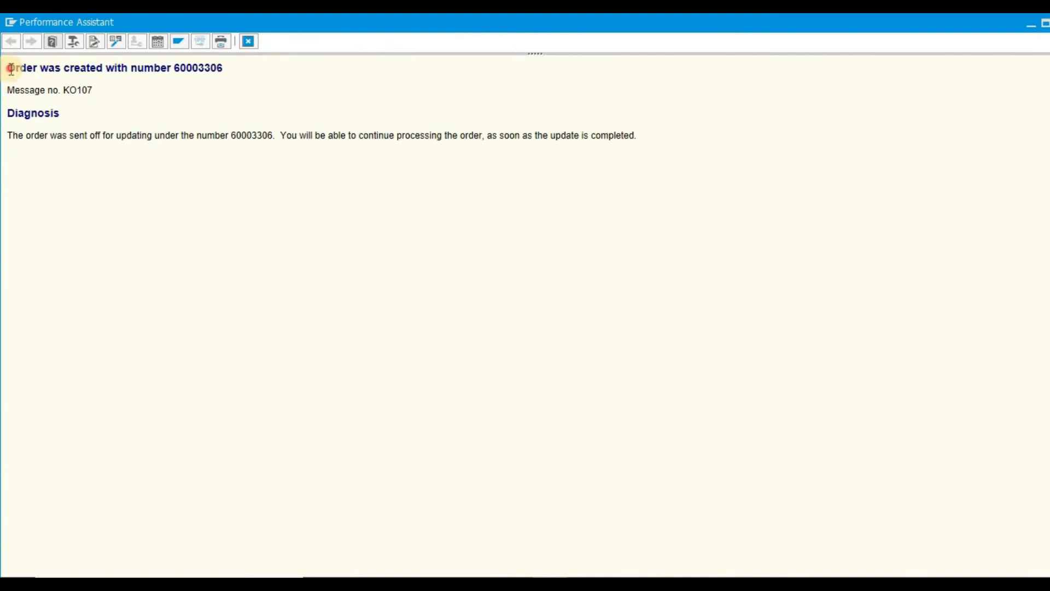
drag(11, 68, 272, 71)
key(ctrl+c)
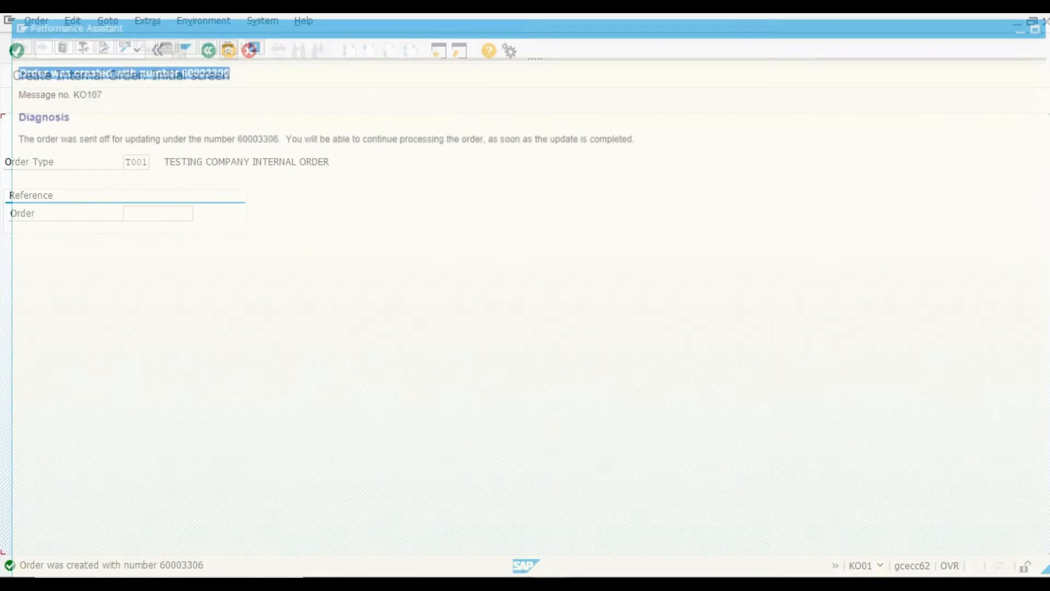
click(662, 552)
click(459, 386)
key(ctrl+v)
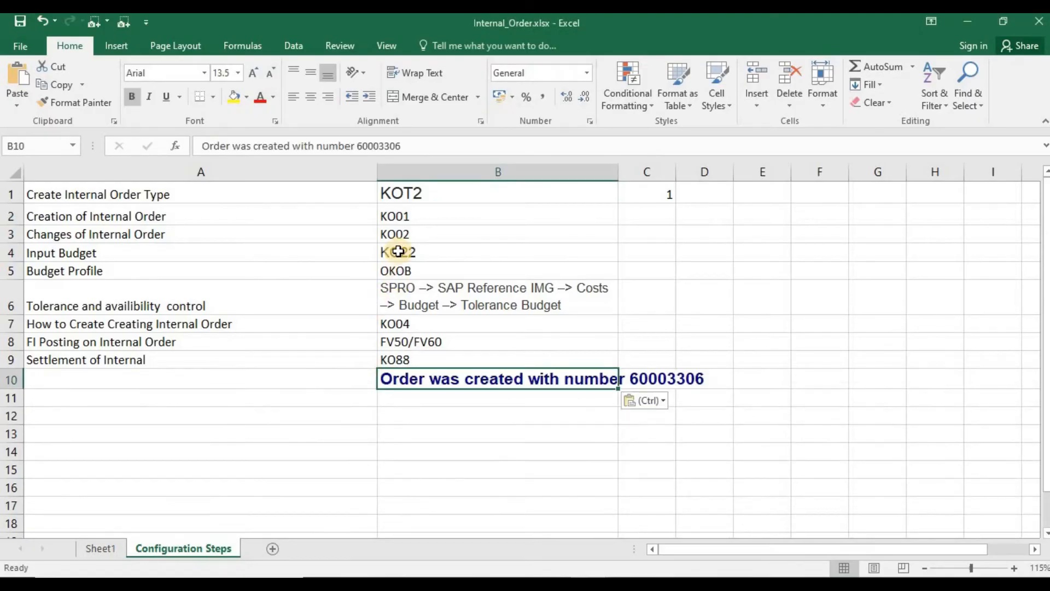
- Copy the Input Budget transaction code KO22 from cell B4 and start that transaction in SAP with /NKO22
click(173, 254)
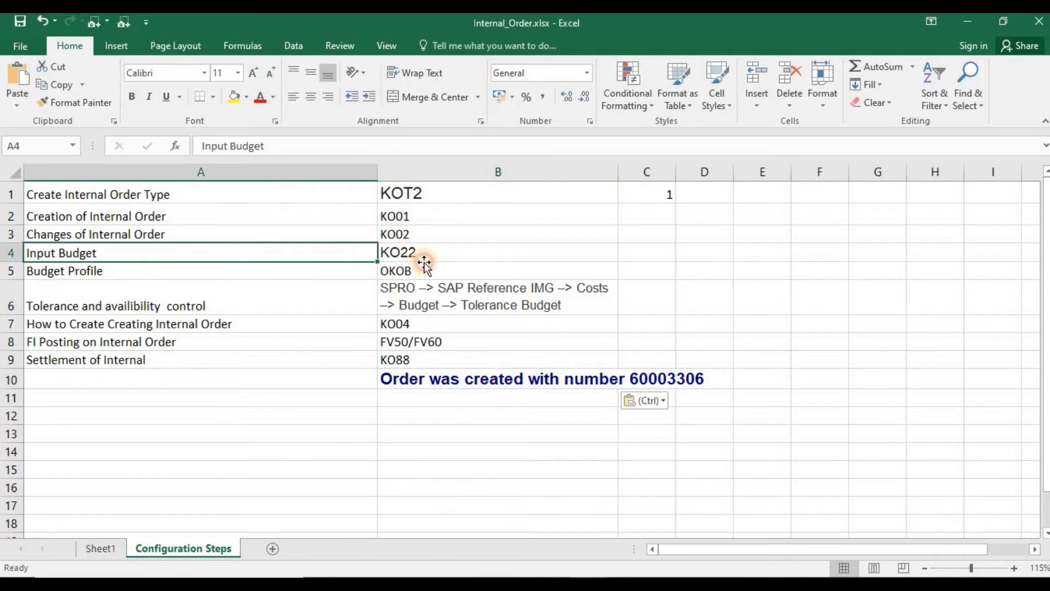
key(Right)
key(ctrl+c)
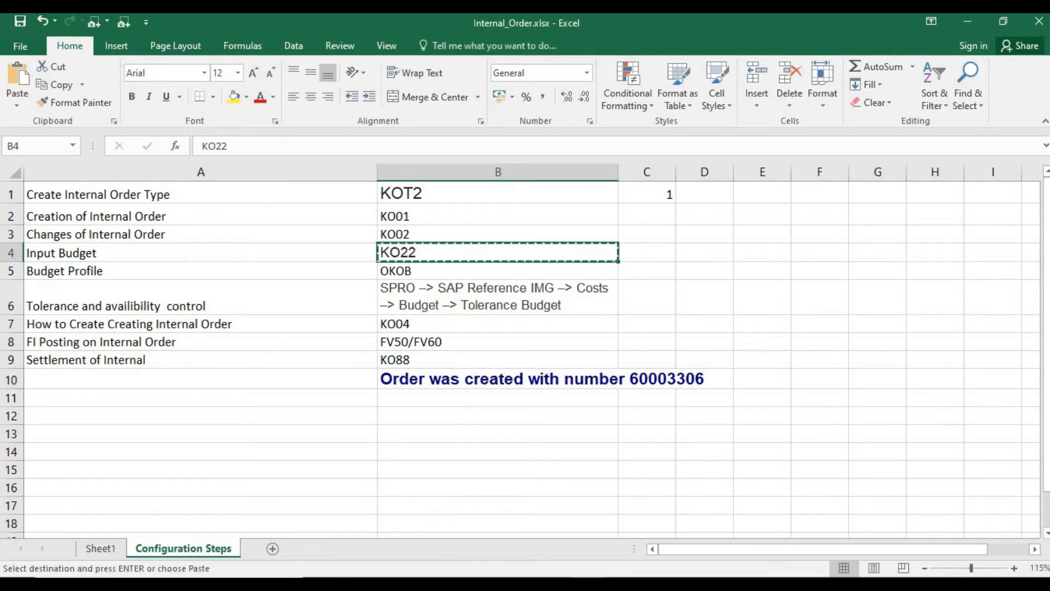
key(alt+Tab)
click(83, 50)
text(/N)
key(ctrl+v)
key(Return)
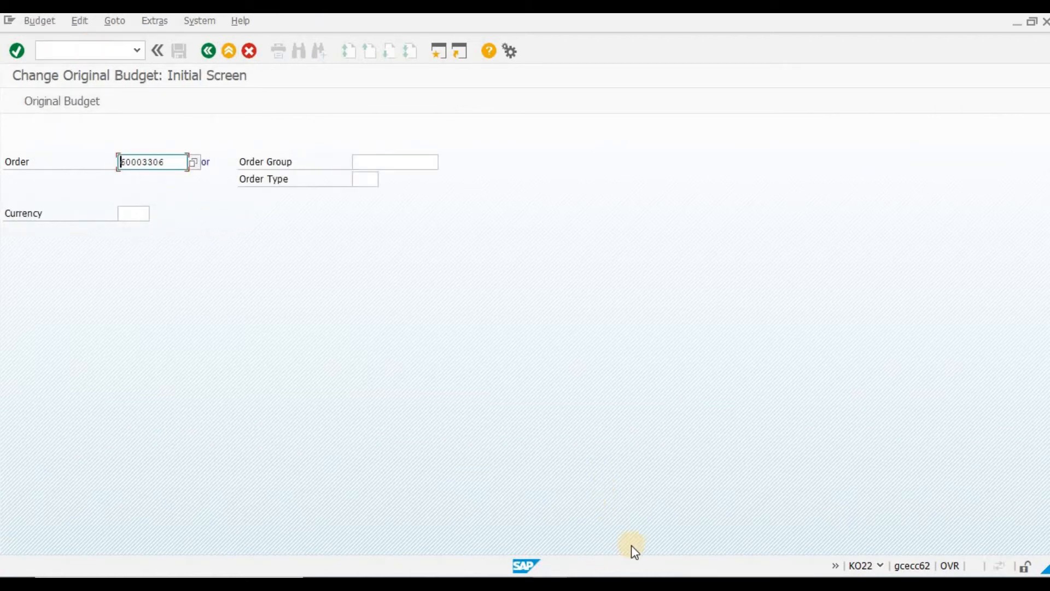
- Open the annual overview of the PLANT BUILDING order's original budget and check the 2021 and 2020 budget rows
click(677, 525)
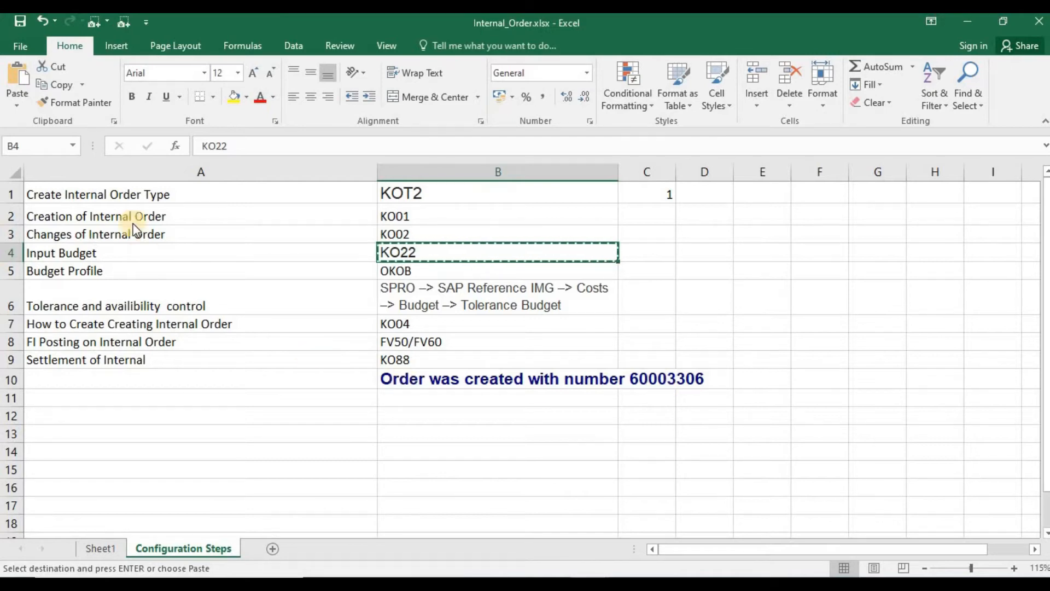
key(alt+Tab)
key(Return)
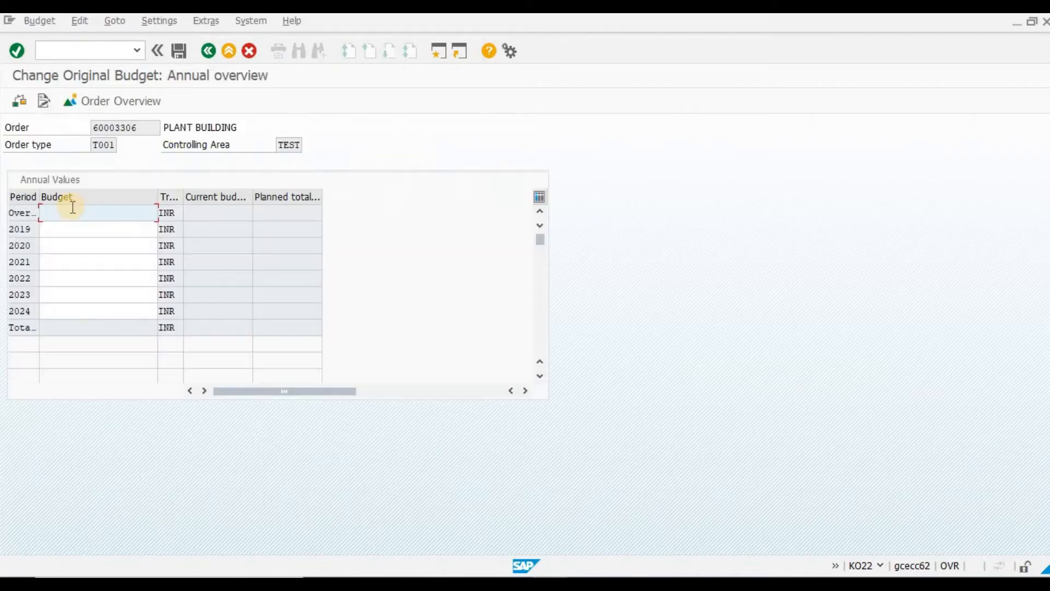
click(53, 263)
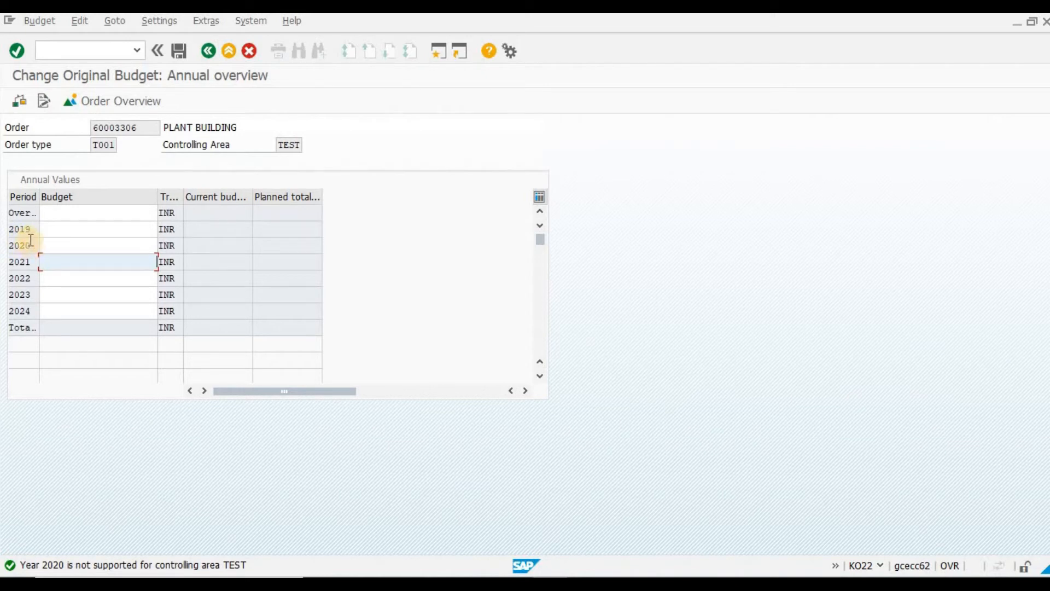
click(51, 244)
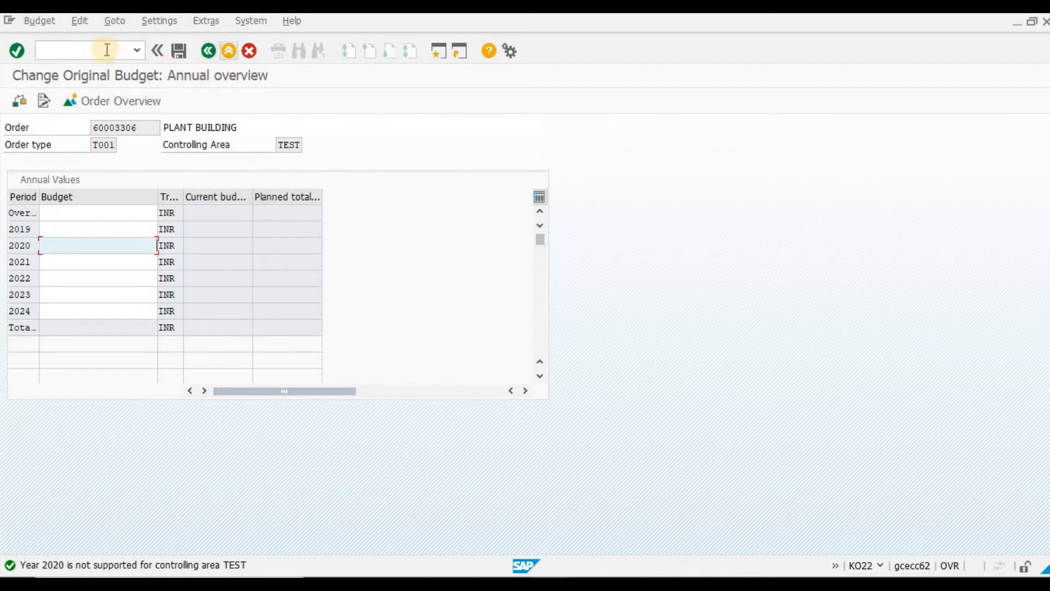
- Copy the Budget Profile transaction code OKOB from the Internal_Order workbook and open it in a separate, maximized SAP session
key(super+7)
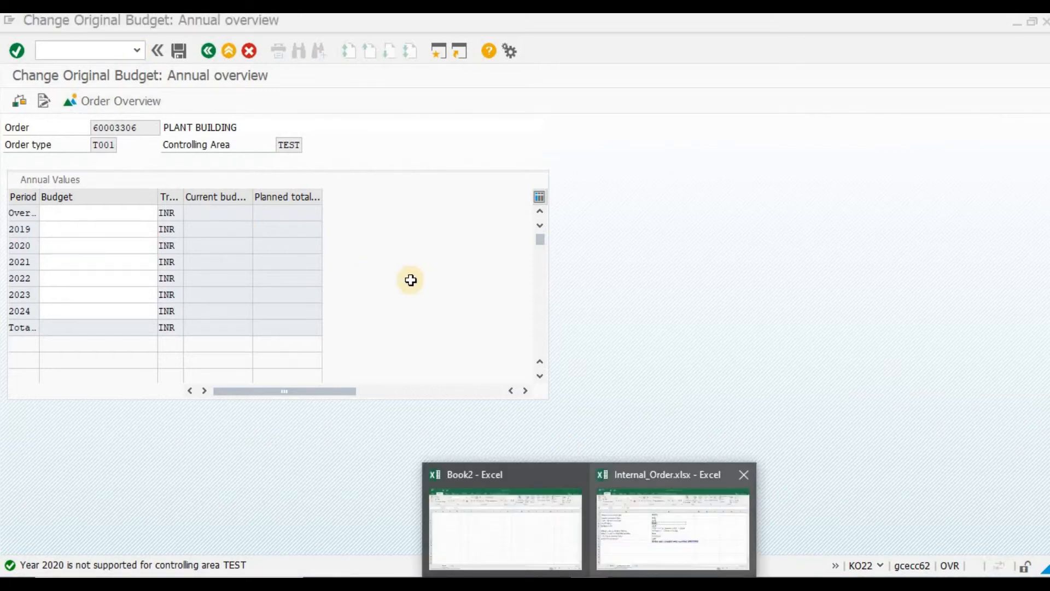
key(Escape)
key(Down)
key(ctrl+c)
key(alt+Tab)
click(101, 51)
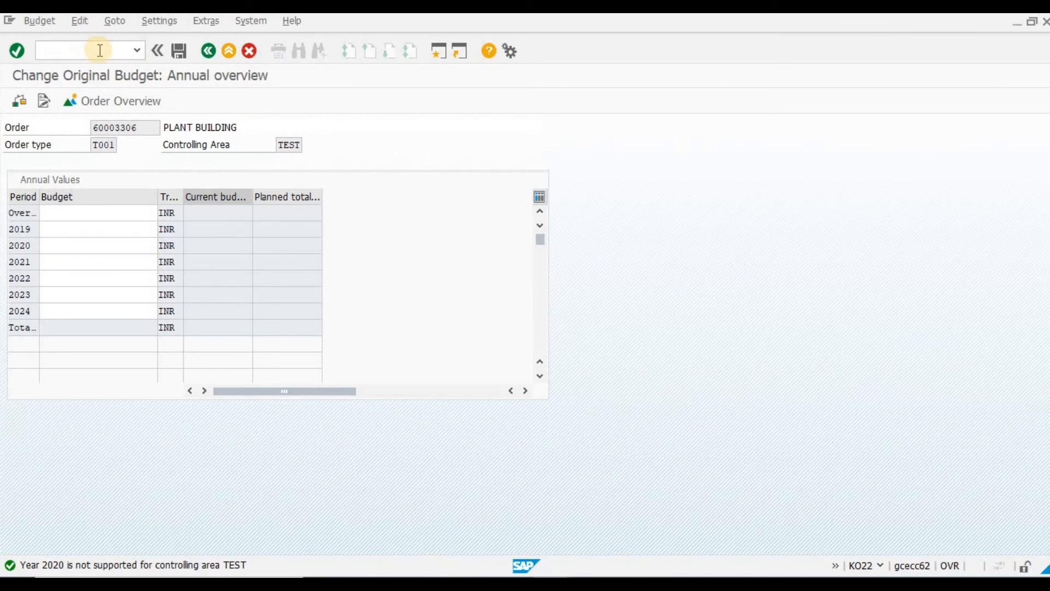
click(785, 98)
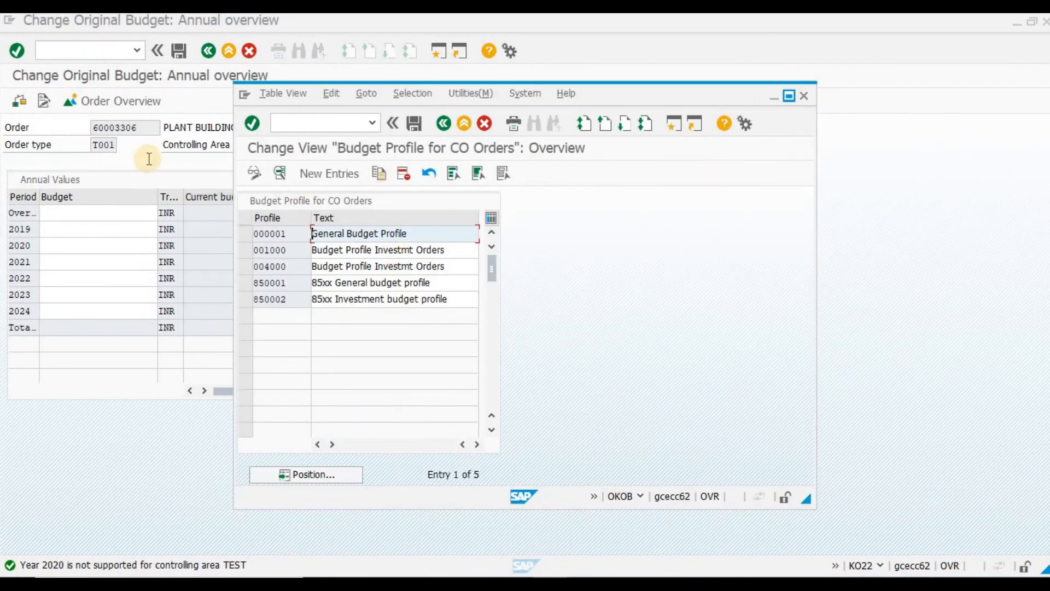
- Set the time frame of General Budget Profile 000001 to Past 1 and Future 4, and save the profile
double_click(148, 159)
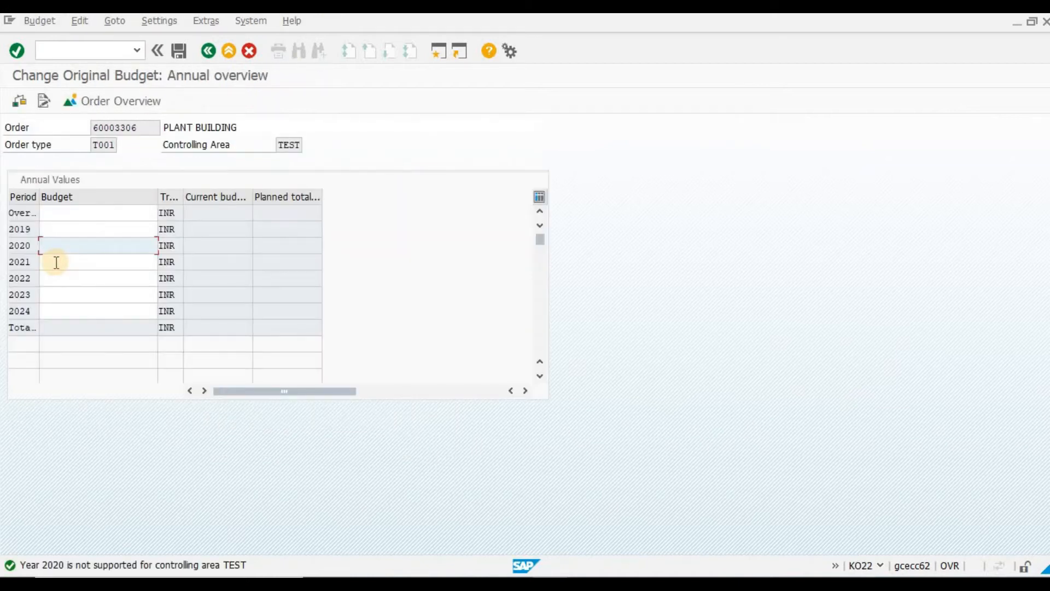
click(56, 262)
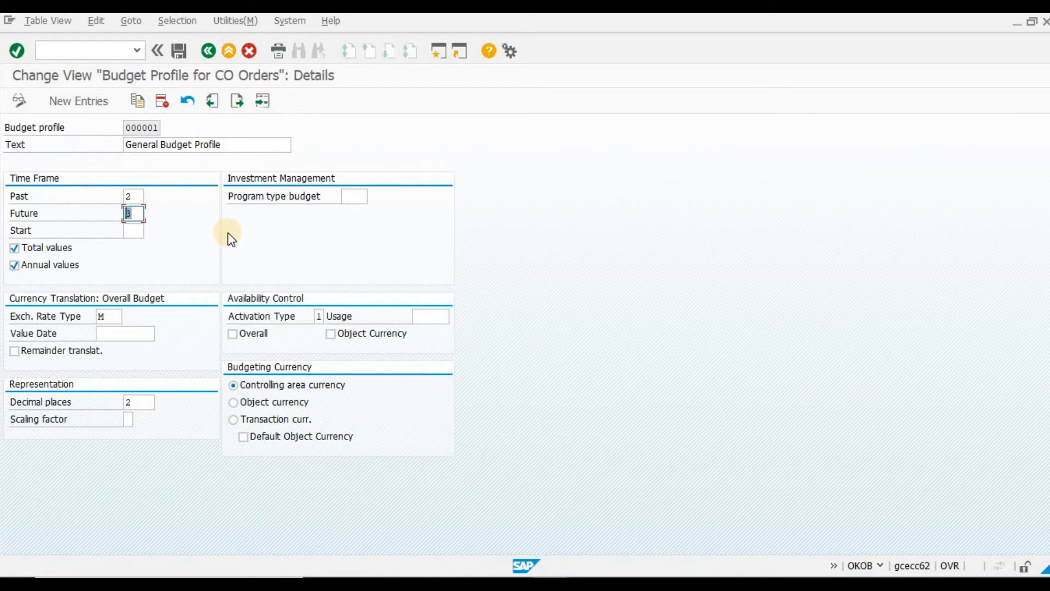
key(Up)
click(328, 317)
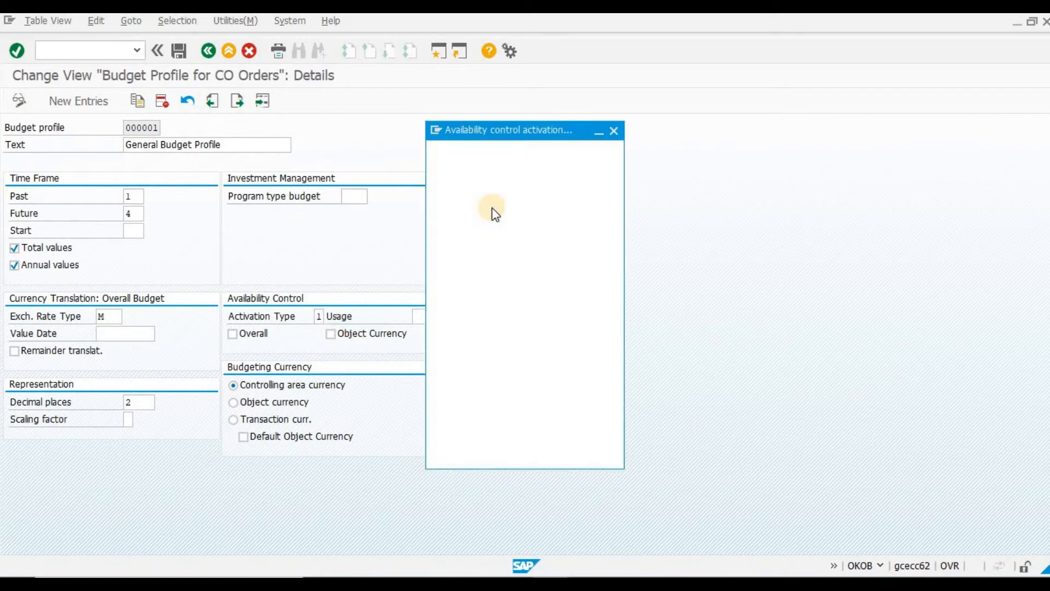
click(696, 131)
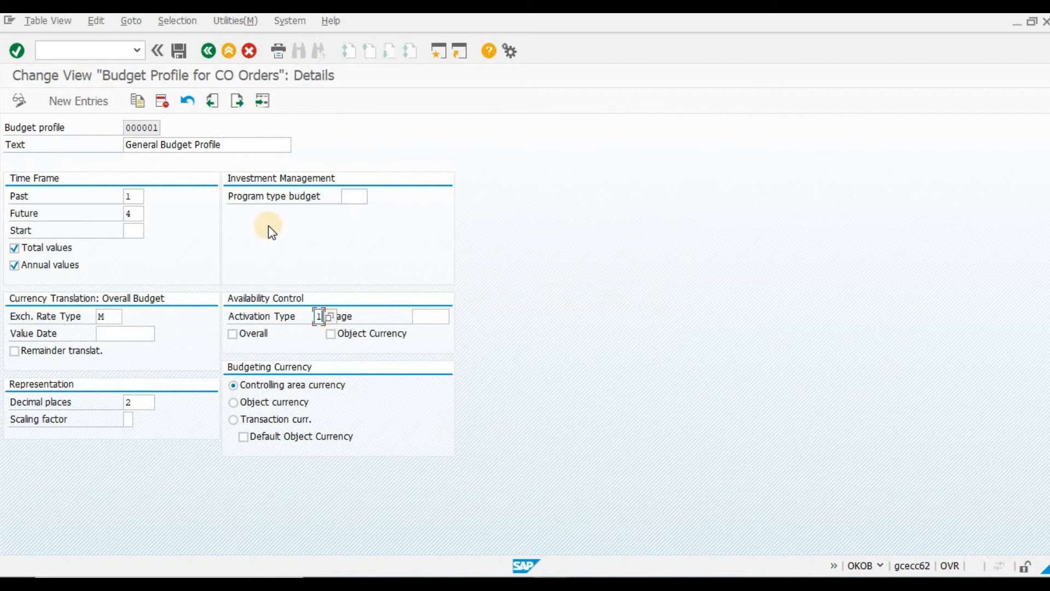
key(ctrl+s)
click(181, 266)
click(242, 55)
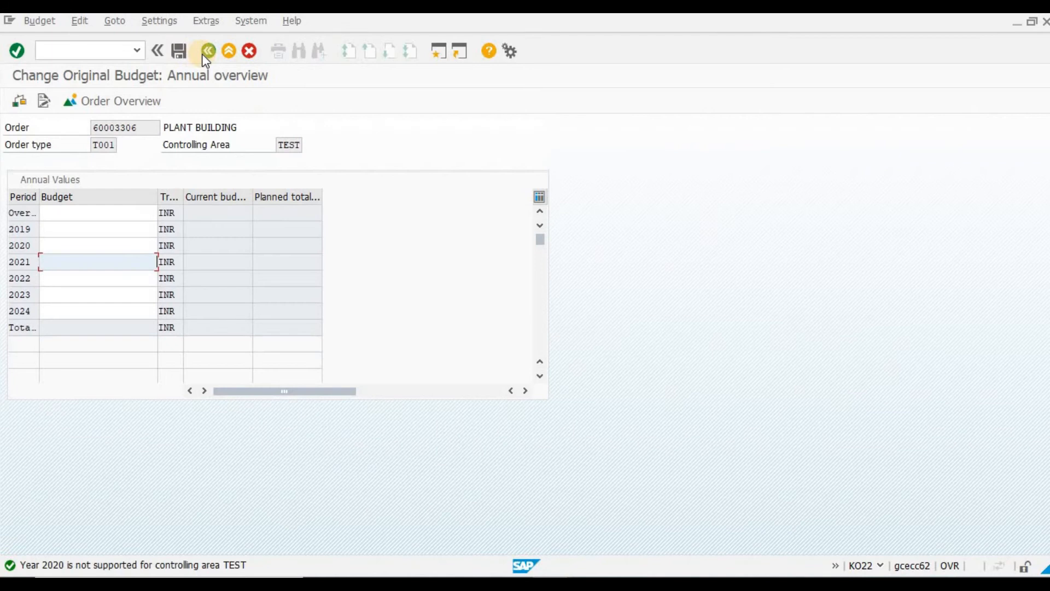
- Reopen the PLANT BUILDING order's annual budget overview in KO22 and check the yearly budget rows from 2020 onward
click(206, 52)
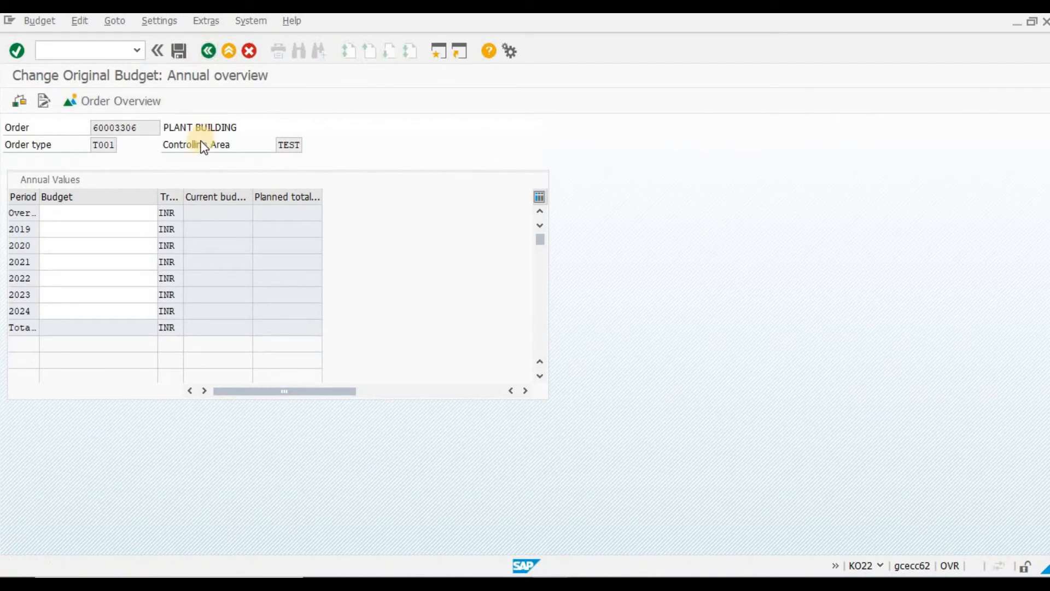
key(Return)
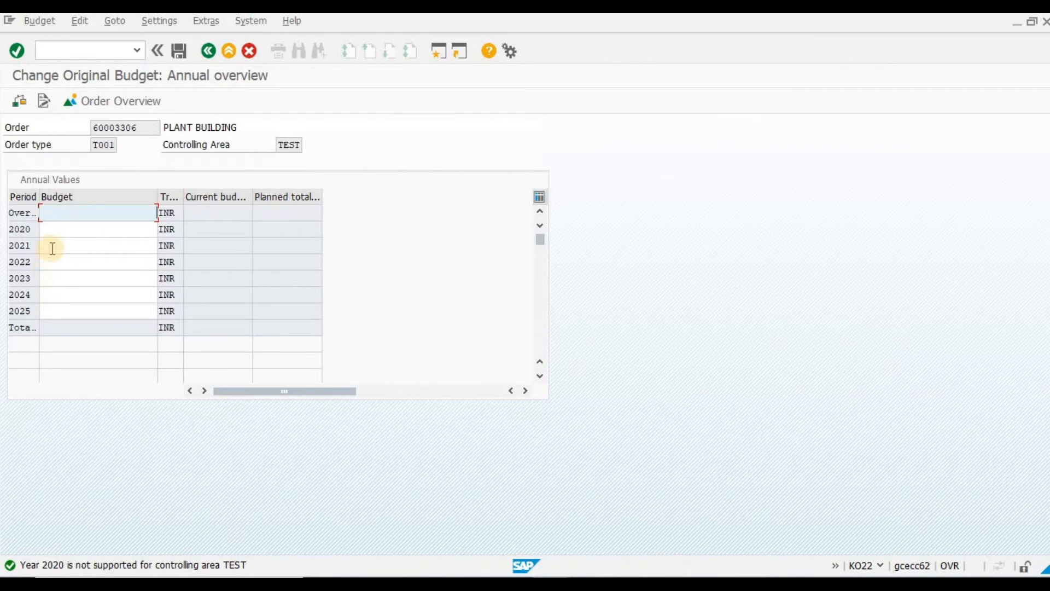
click(52, 247)
key(Up)
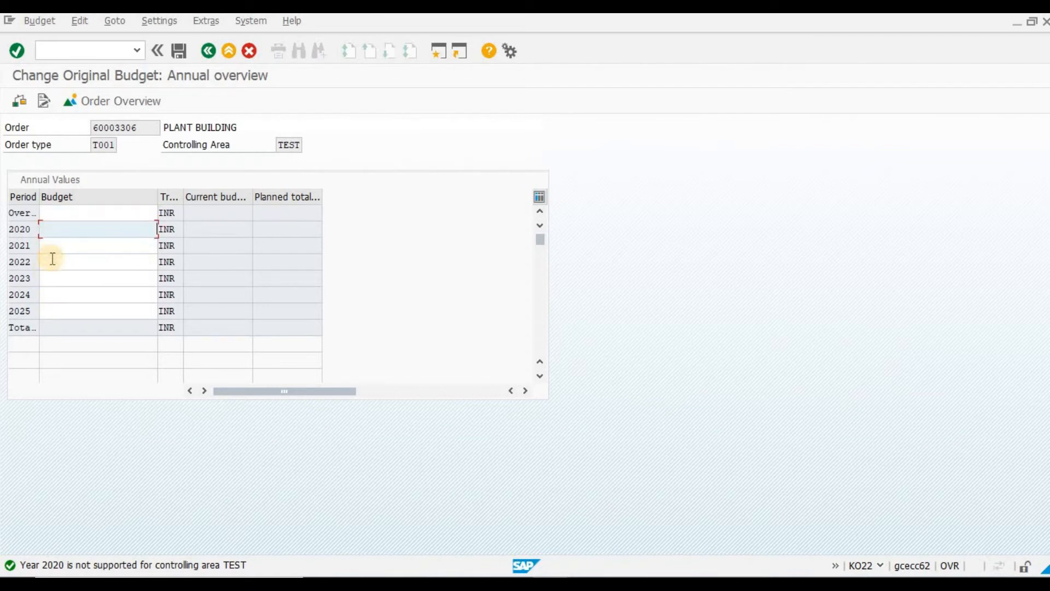
key(Down)
key(Down)
key(Down)
key(Down)
key(Down)
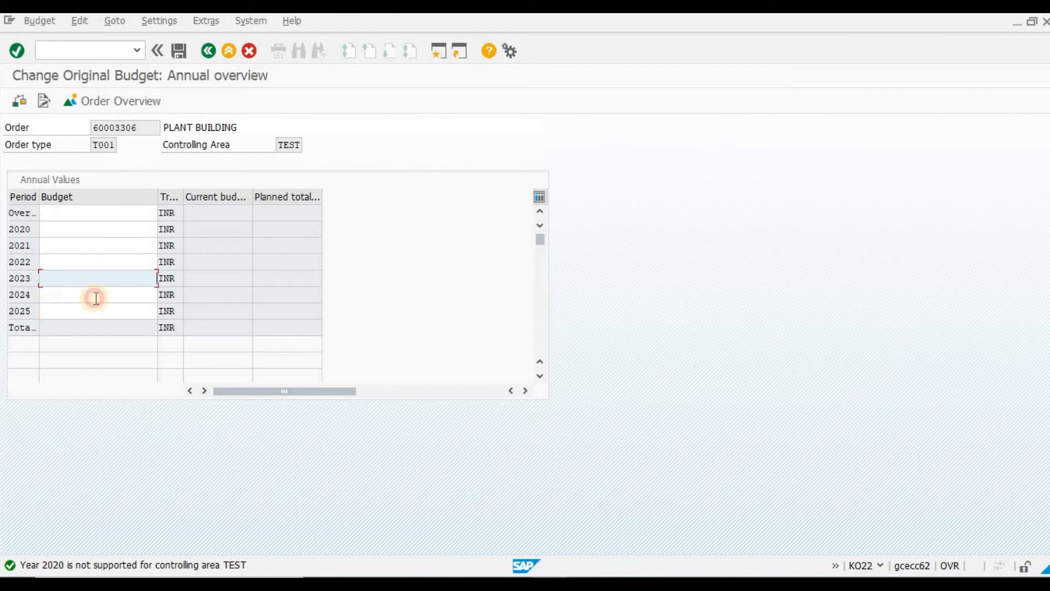
- Enter an overall original budget of 50000 INR for the PLANT BUILDING order
click(83, 218)
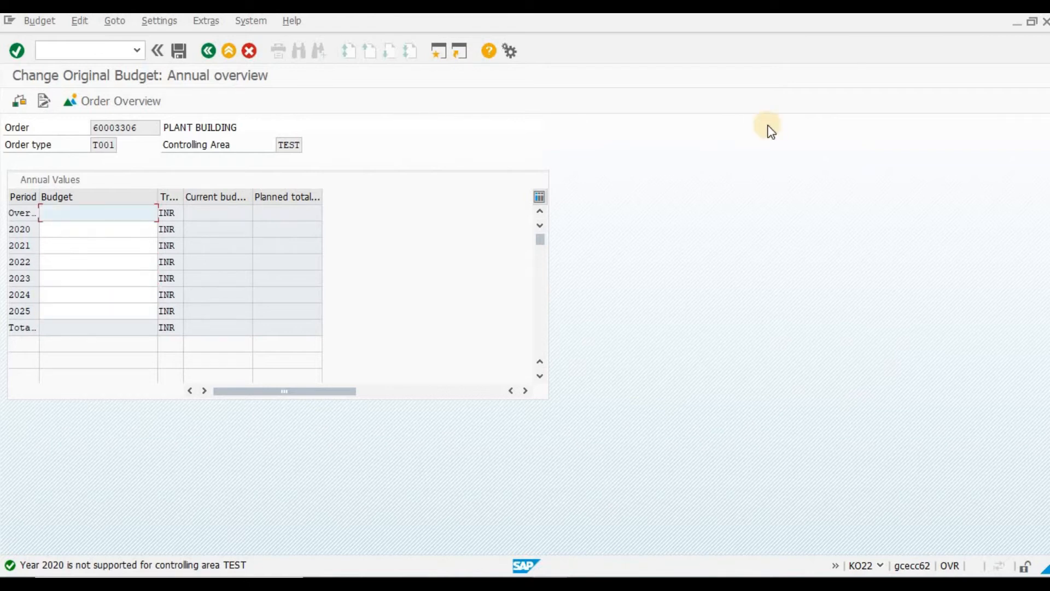
text(50000)
key(Tab)
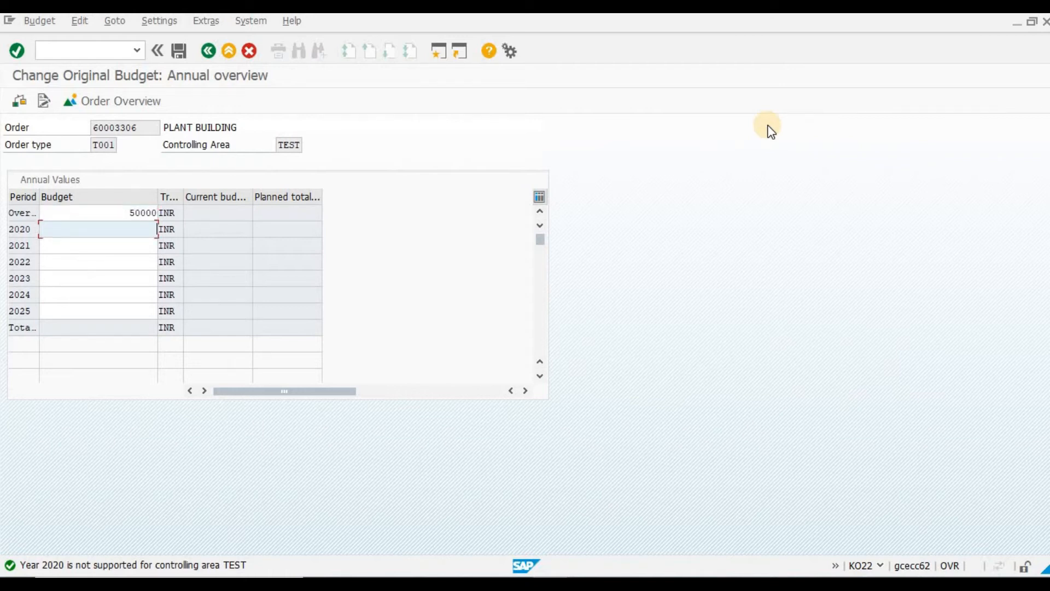
key(Tab)
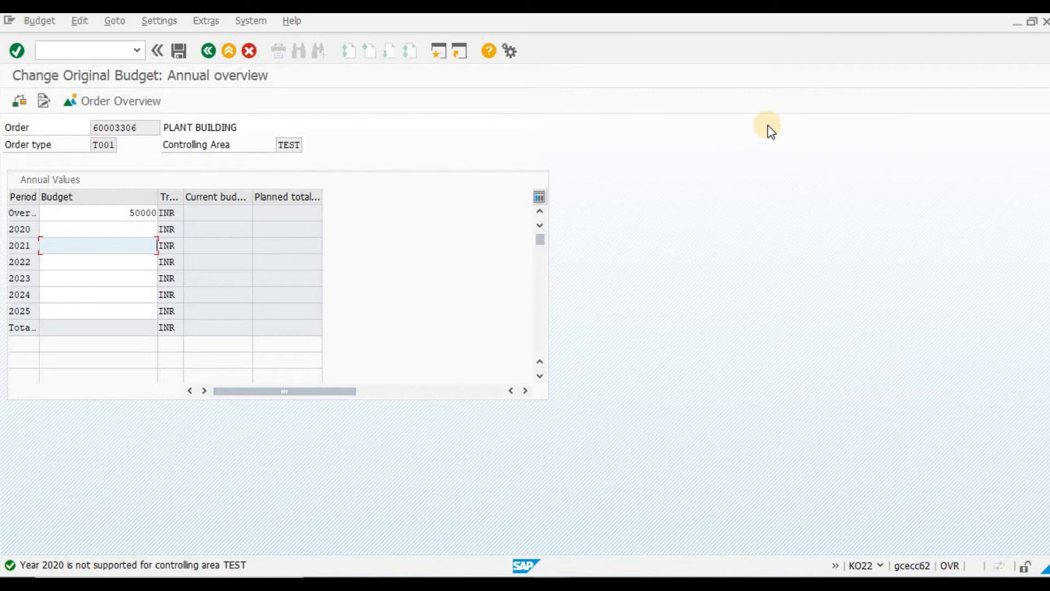
- Enter an original budget of 10000 INR for each year from 2021 to 2025 in the PLANT BUILDING order
text(10000)
key(Down)
key(Tab)
key(Tab)
key(Up)
text(1)
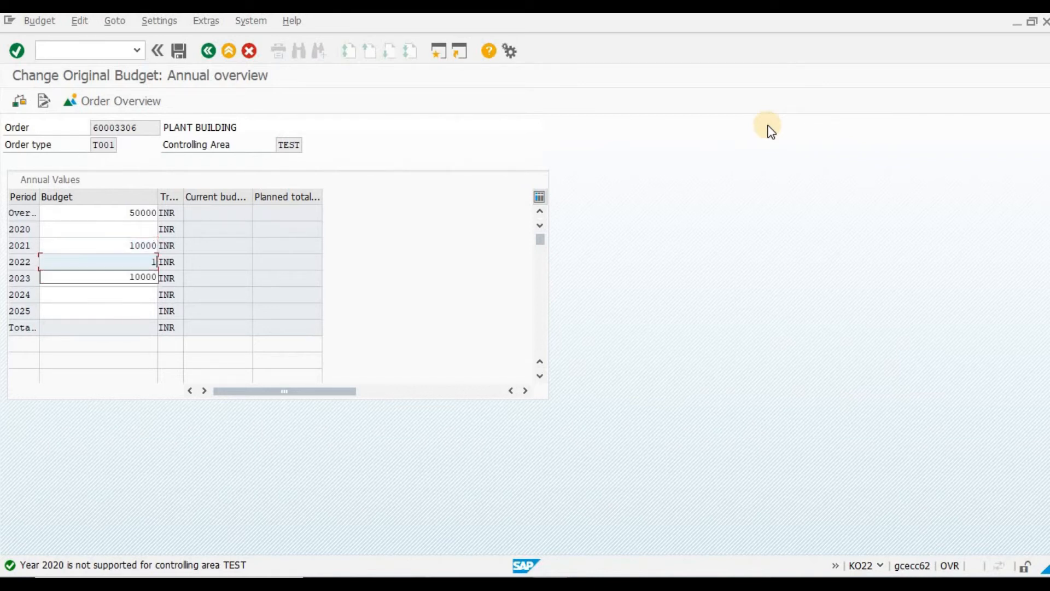
key(Tab)
text(10)
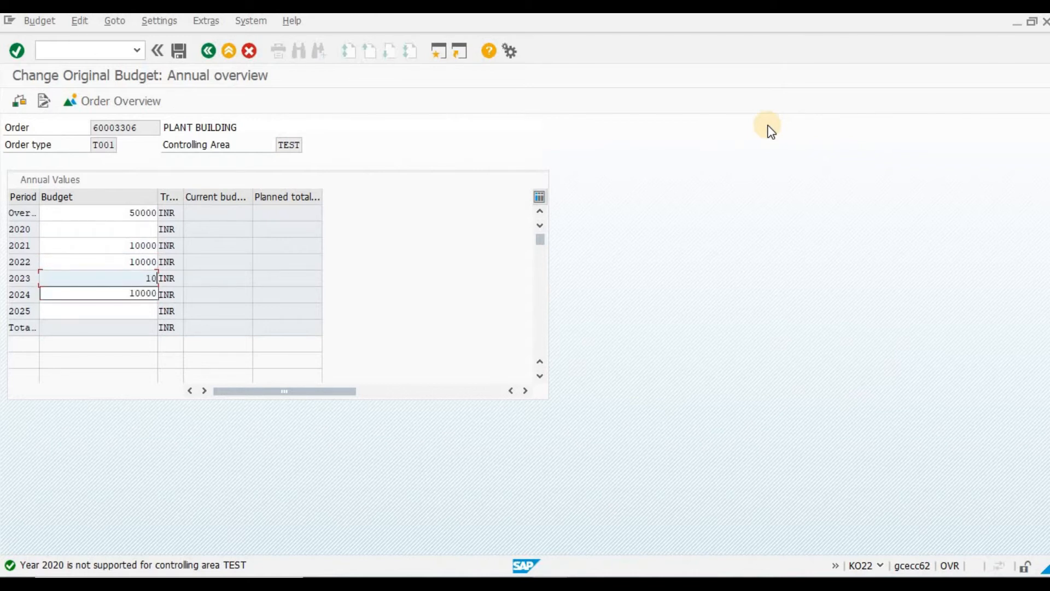
key(Tab)
text(1000)
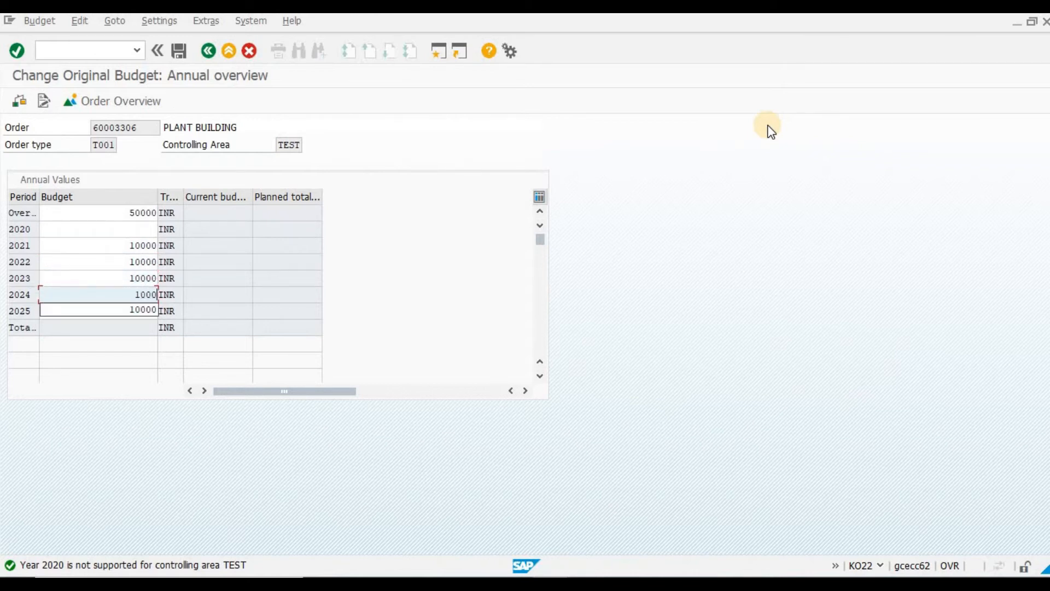
text(0)
key(Tab)
text(1)
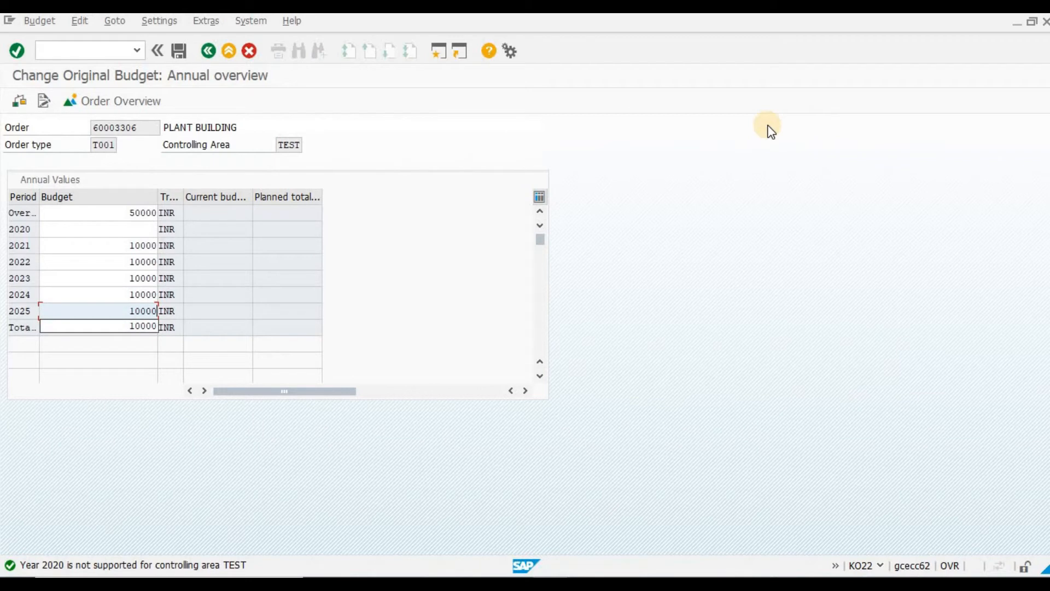
text(0.000)
key(Return)
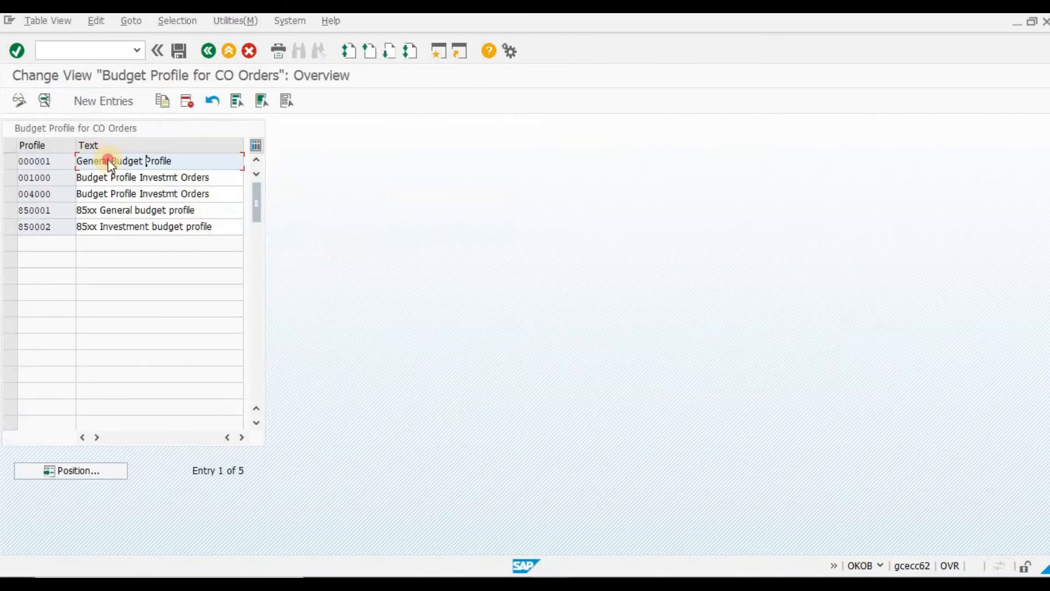
- After opening General Budget Profile 000001 in OKOB, set the PLANT BUILDING order's 2025 budget to 5000 INR and try to save it
double_click(108, 159)
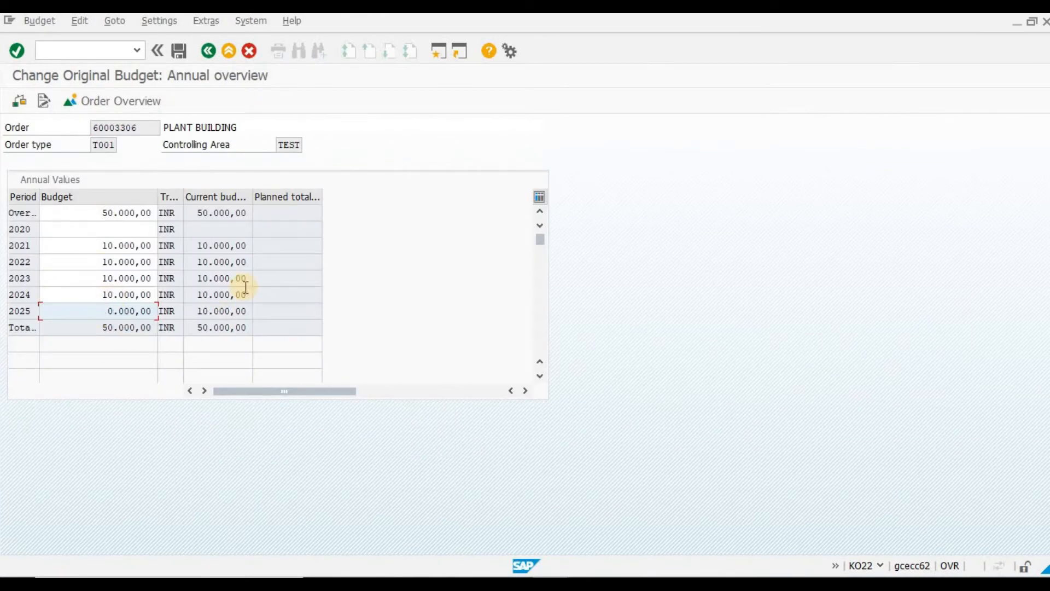
text(5)
key(Return)
click(180, 53)
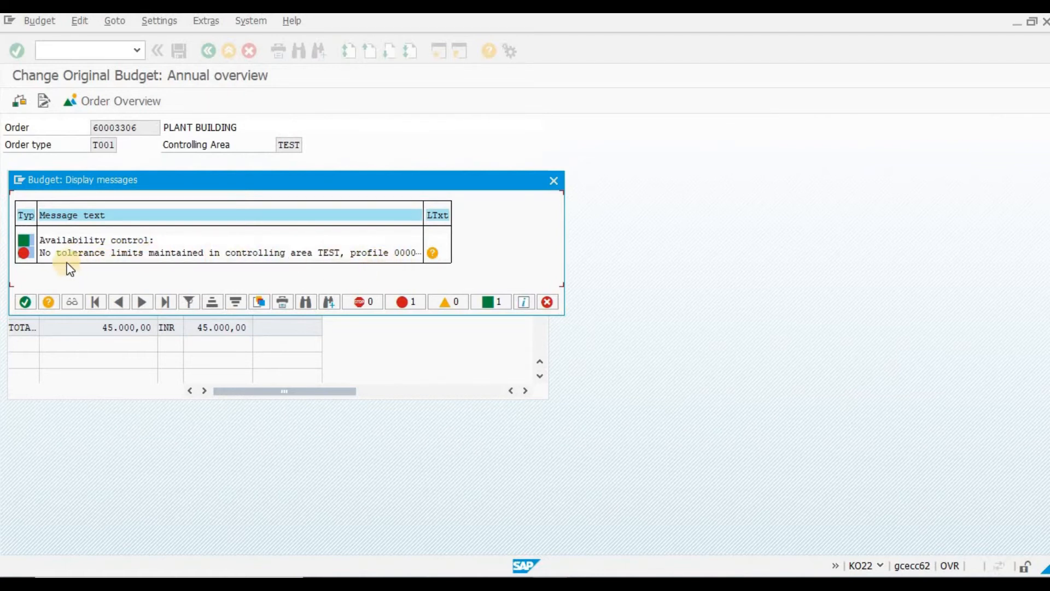
click(27, 300)
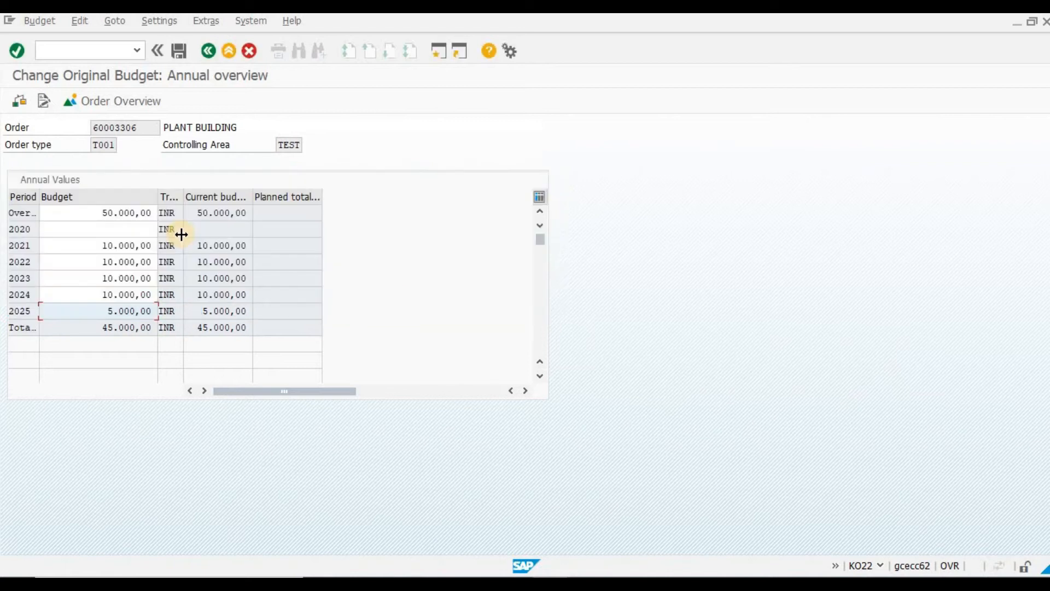
key(Return)
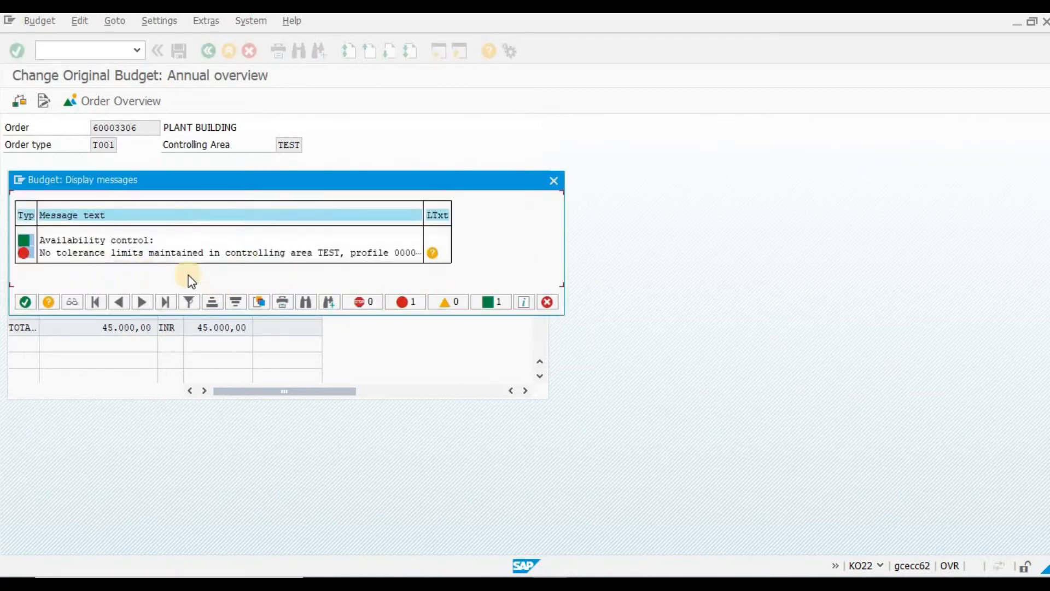
click(27, 300)
- Start transaction SPRO in a separate SAP session and display the SAP Reference IMG
click(79, 53)
text(/OSPRO)
key(Return)
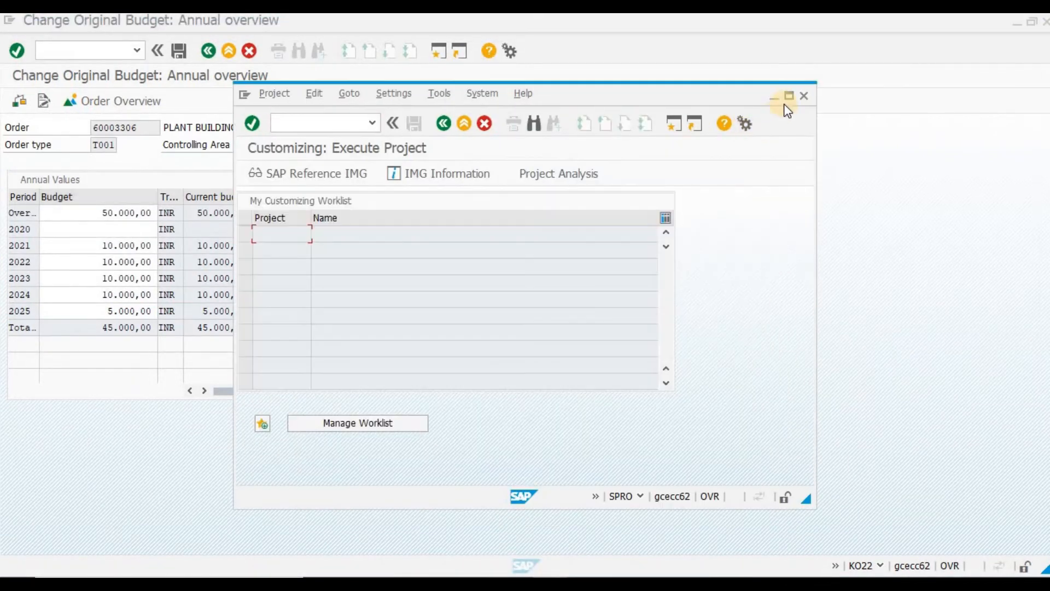
click(60, 101)
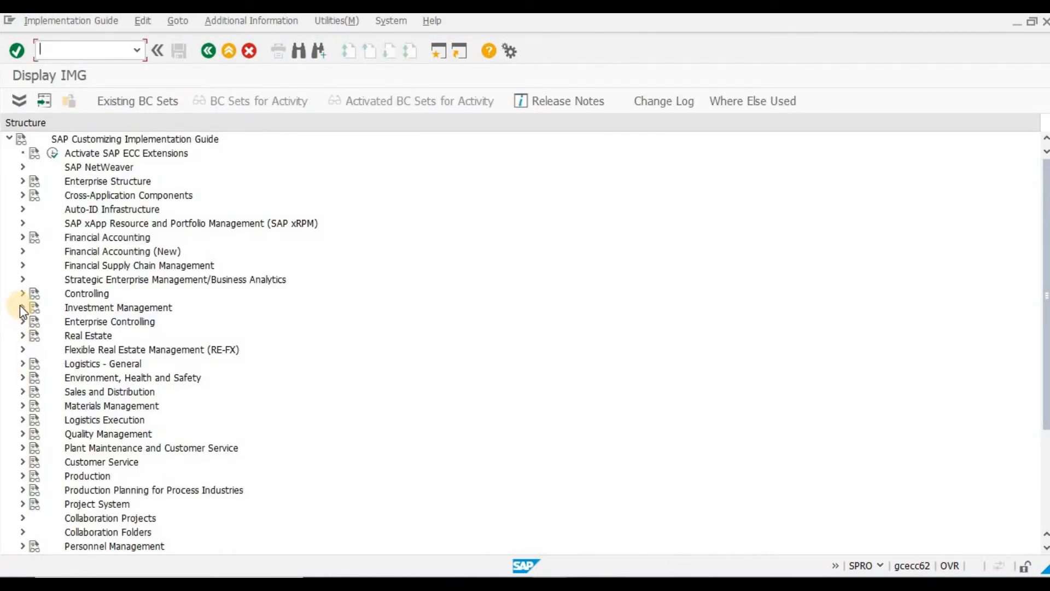
- Open Define Tolerance Limits for Availability Control under Controlling, Internal Orders, Budgeting and Availability Control
click(22, 293)
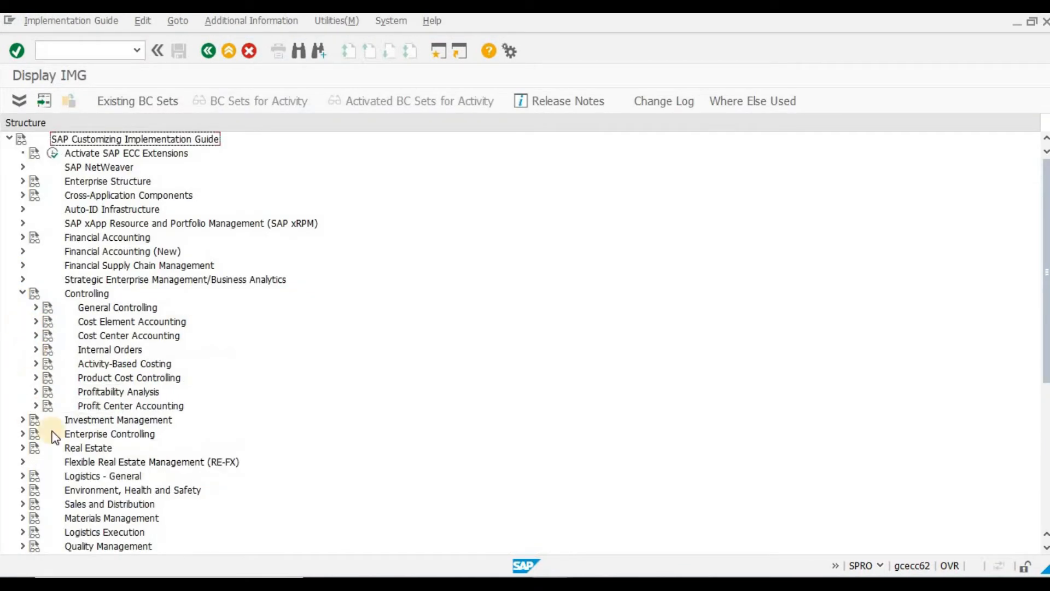
click(36, 349)
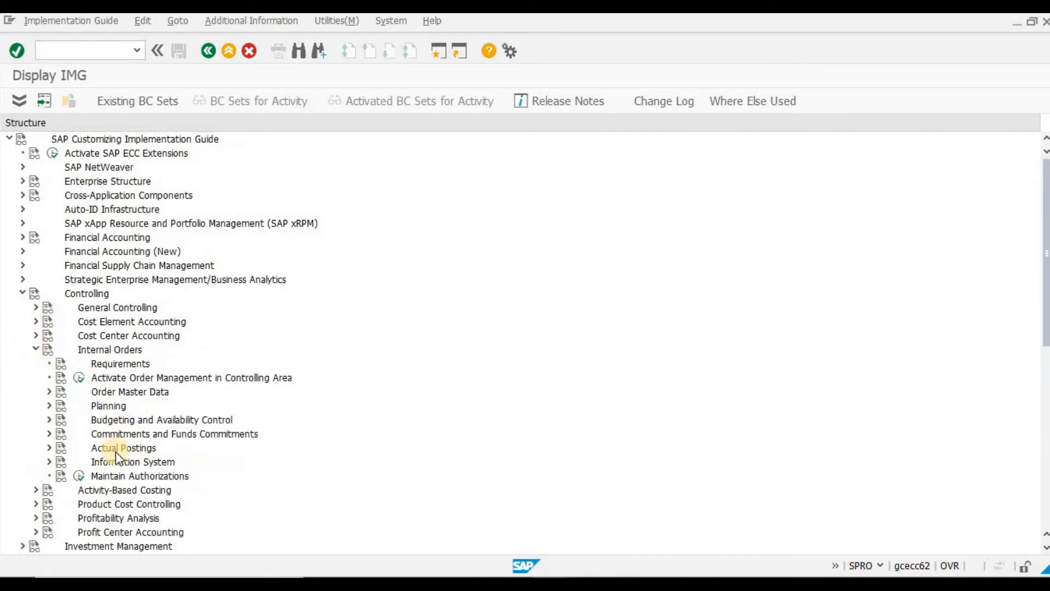
click(49, 419)
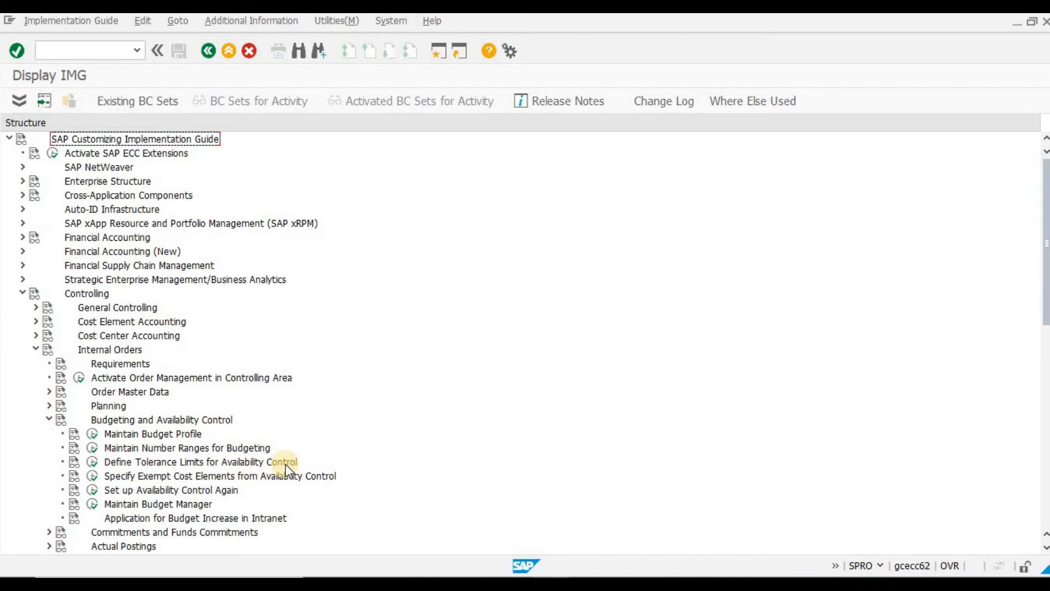
click(93, 462)
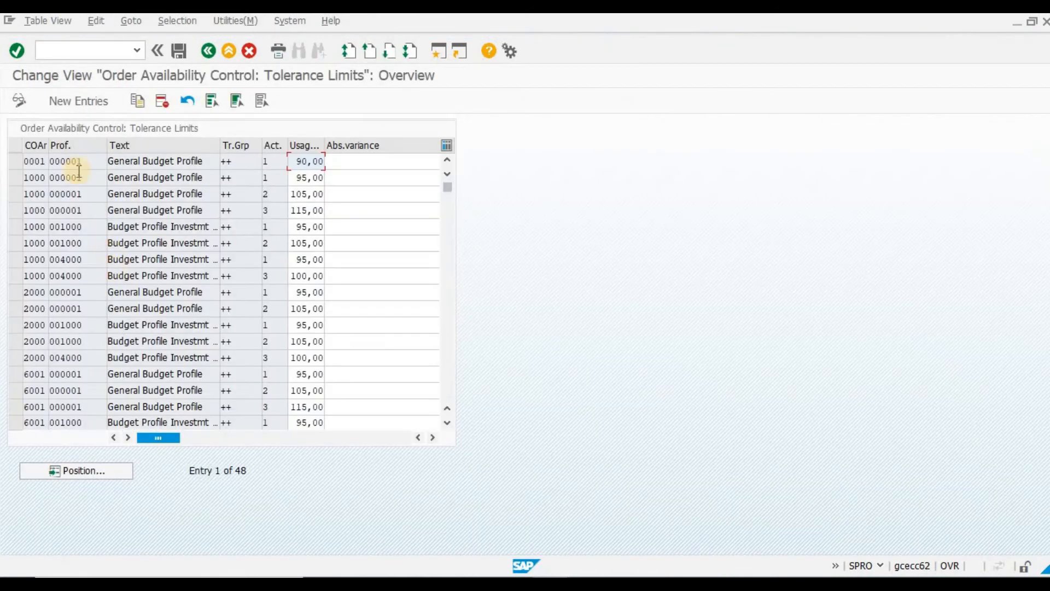
- Start a new tolerance limit entry for controlling area TEST with General Budget Profile 000001
click(77, 101)
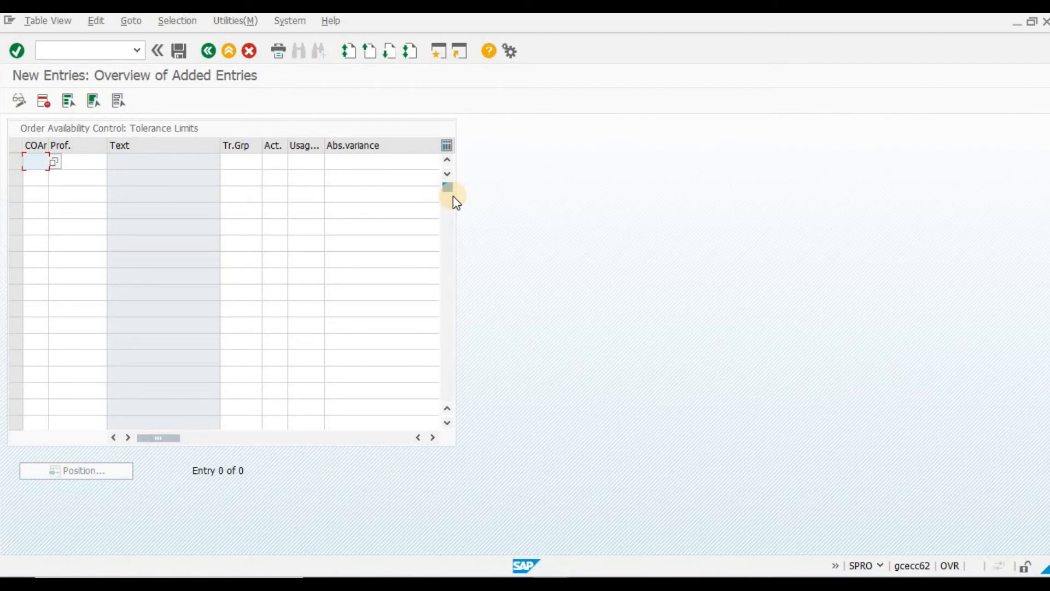
key(F4)
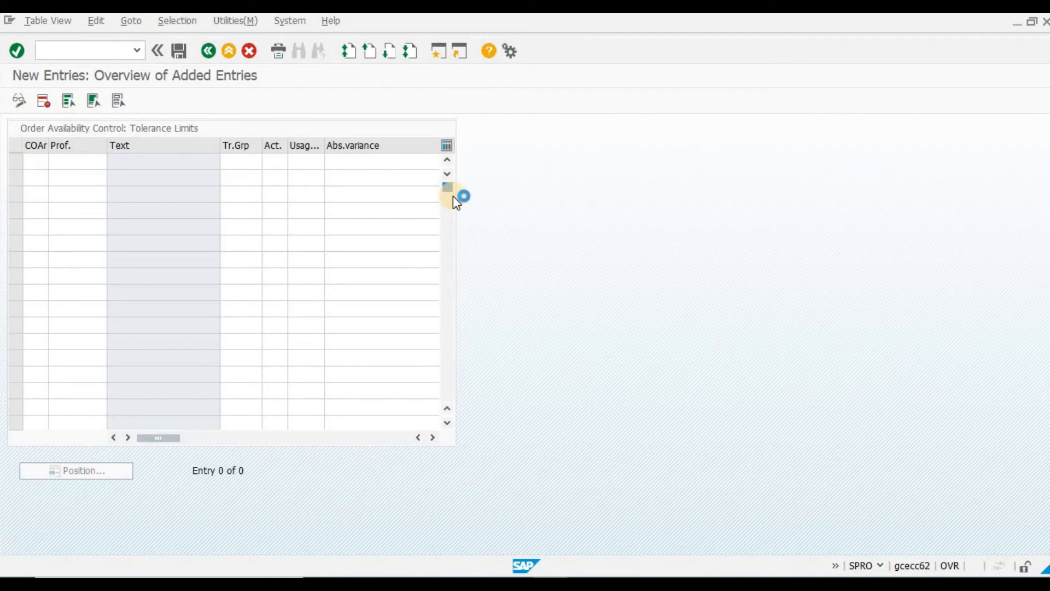
key(Escape)
text(TEST)
key(Tab)
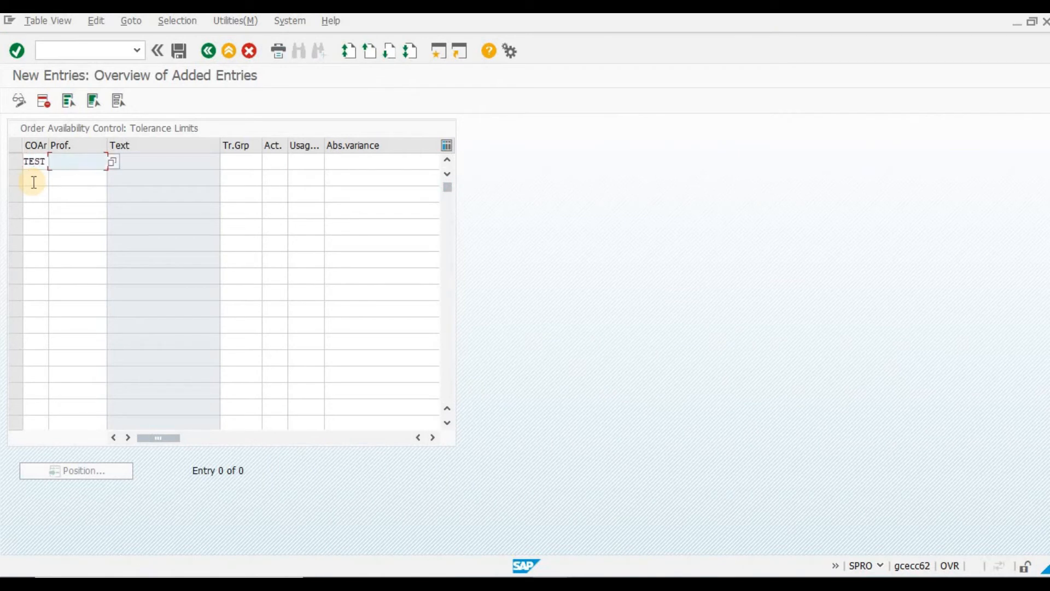
key(F4)
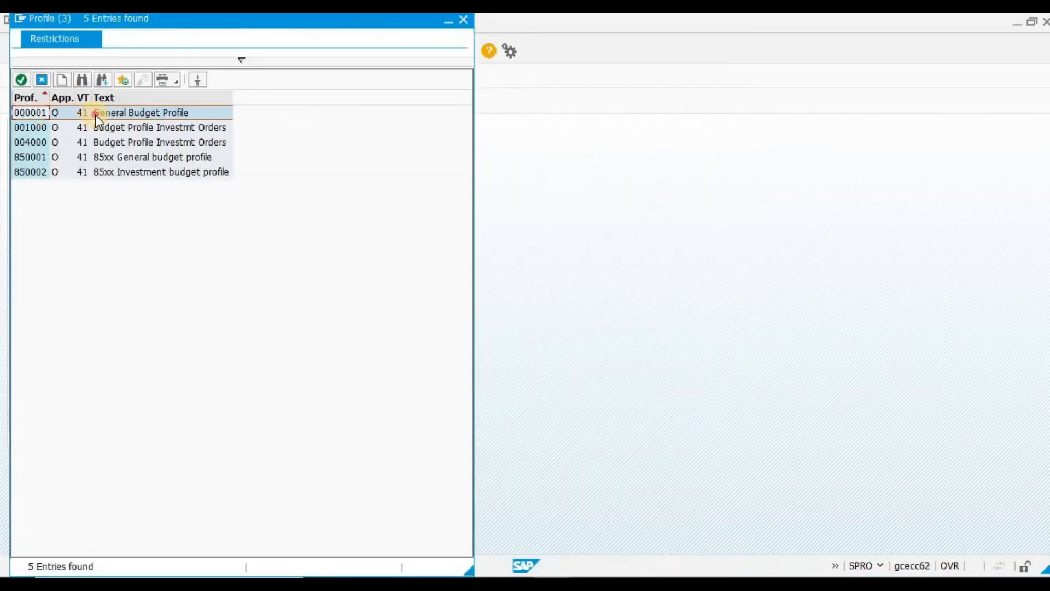
key(Return)
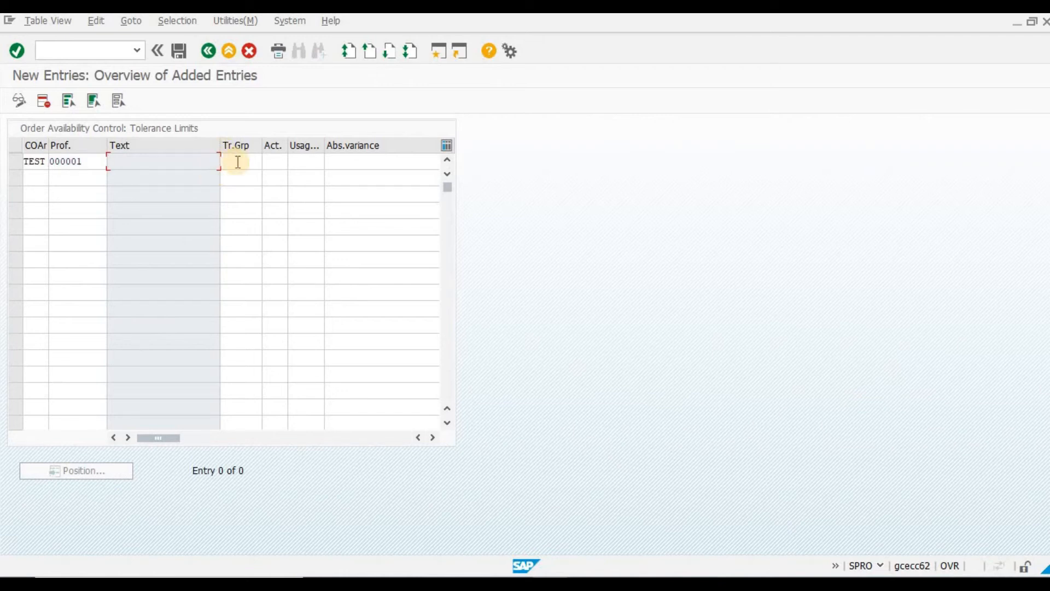
- Assign the ++ (All activity groups) activity group to the new TEST tolerance limit entry
click(265, 163)
key(F4)
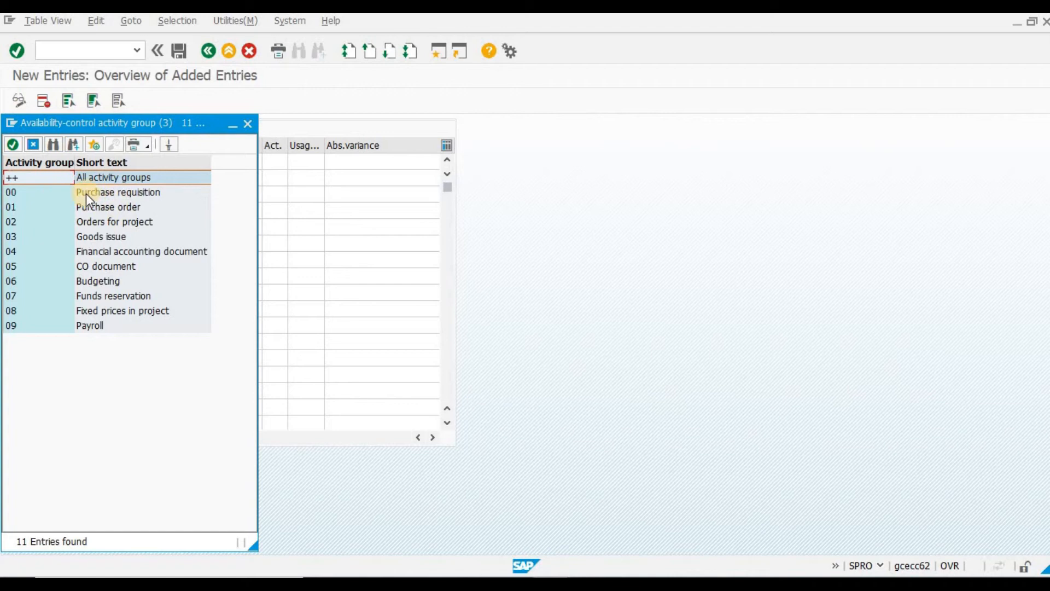
click(159, 173)
drag(175, 120, 98, 113)
click(106, 188)
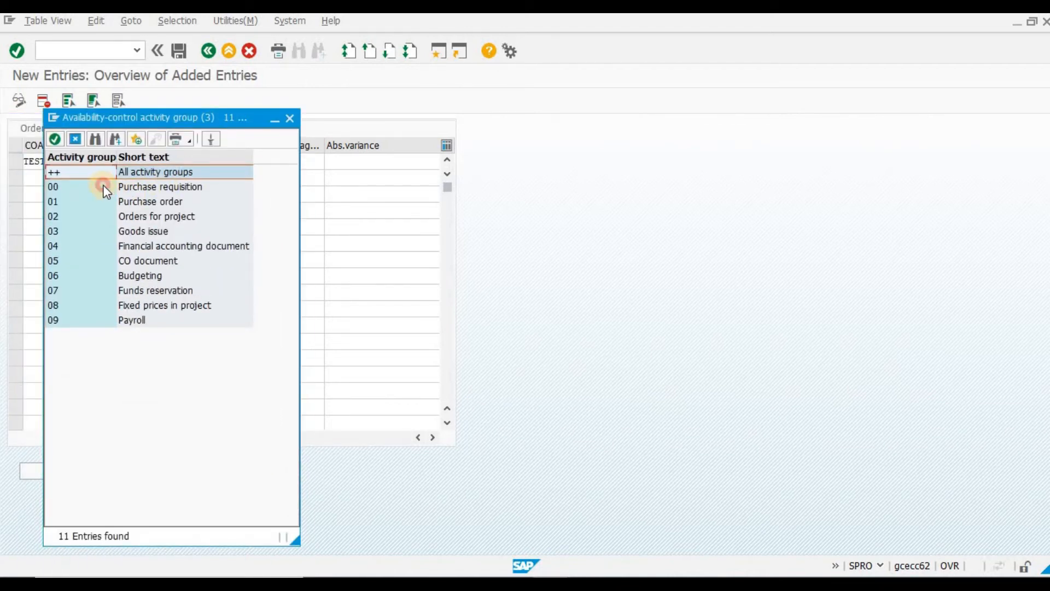
key(Down)
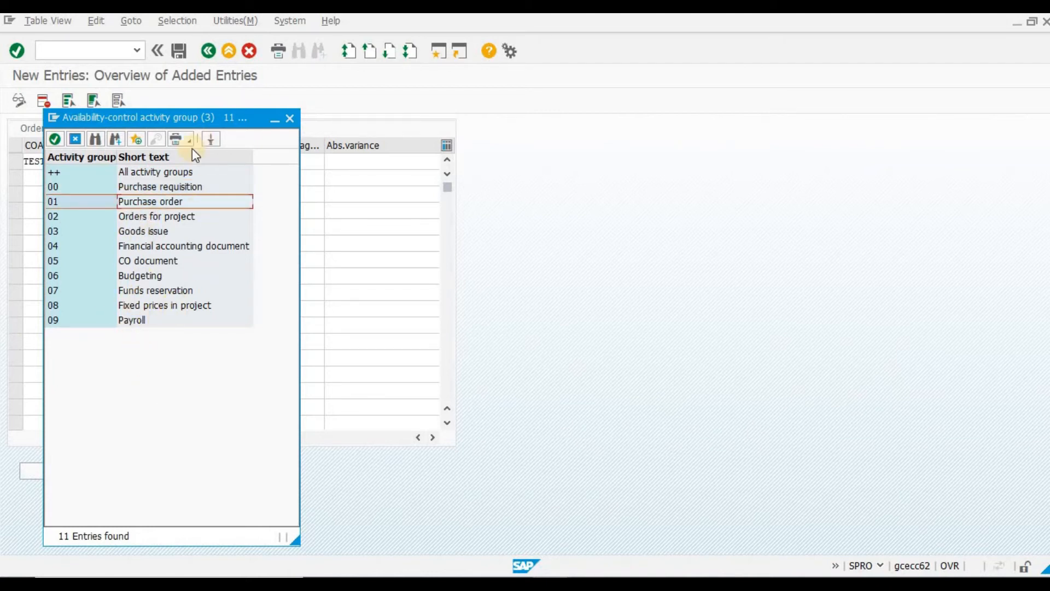
double_click(169, 172)
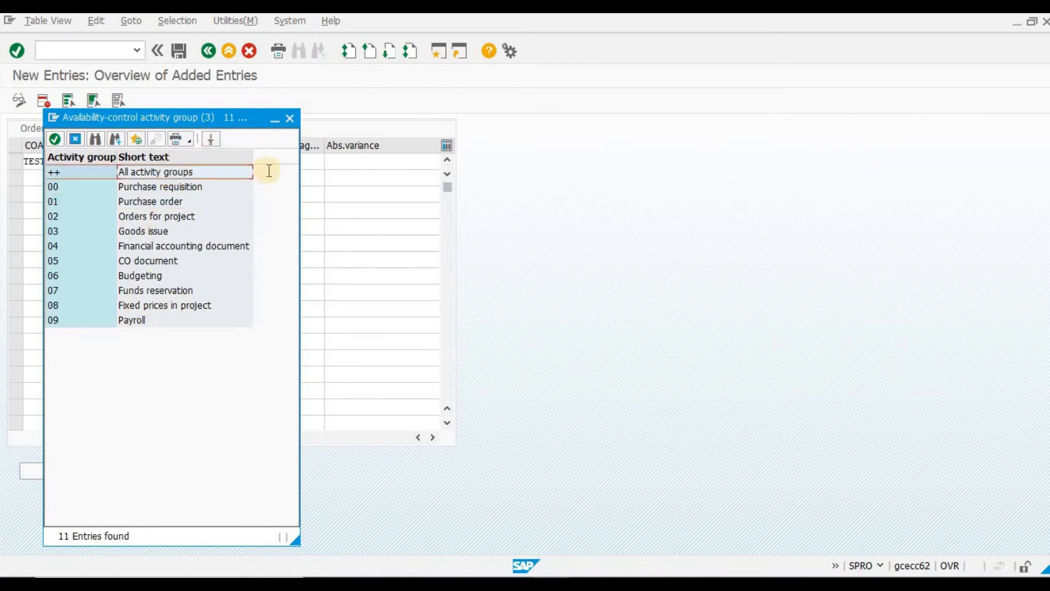
- Set the first TEST entry's action to 1 (Warning) and its usage to 80 percent
click(278, 164)
click(293, 164)
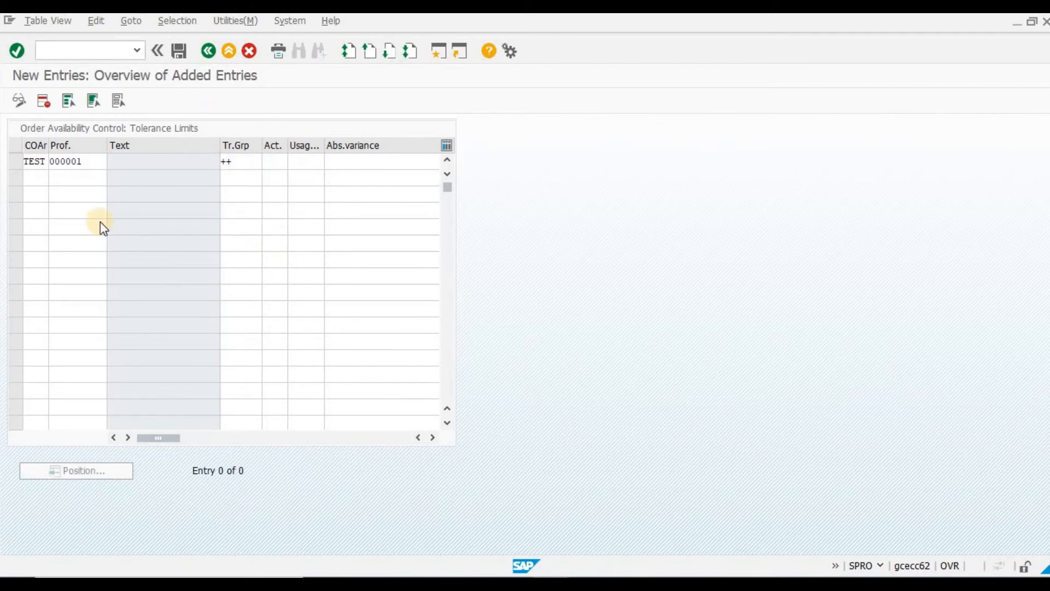
double_click(71, 178)
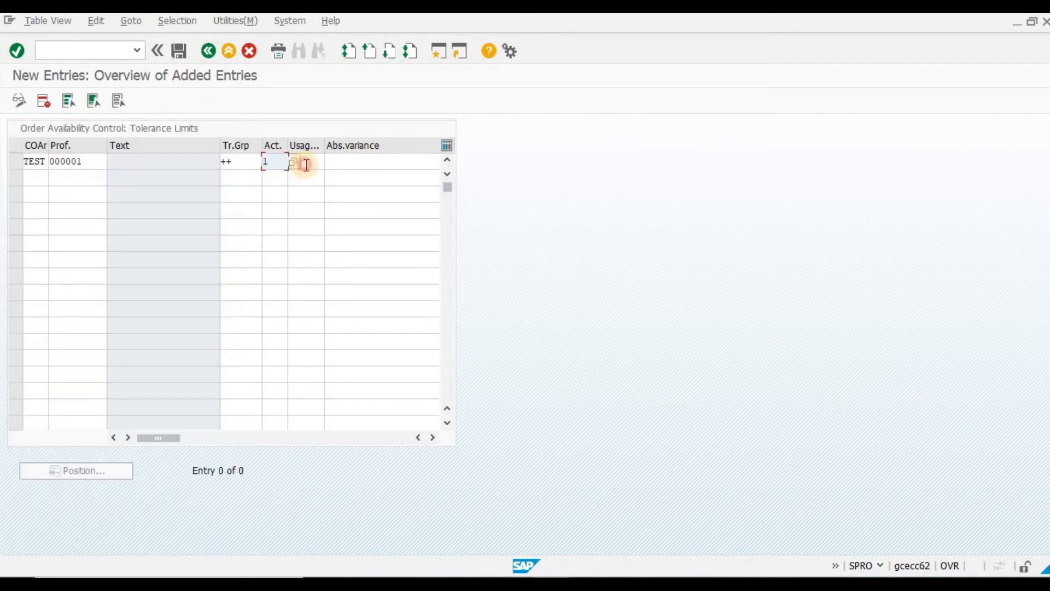
key(Tab)
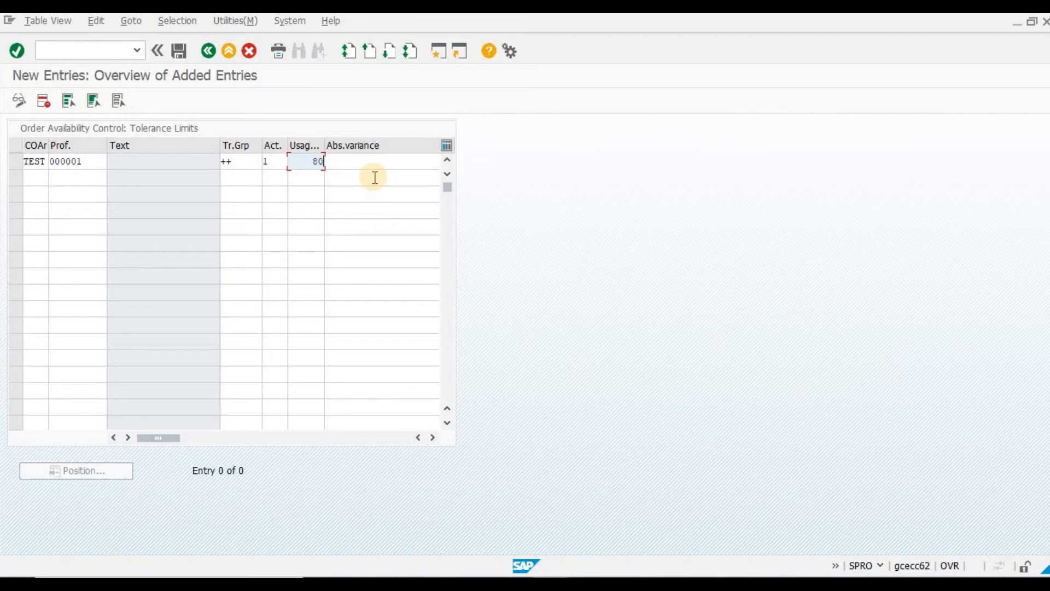
key(Return)
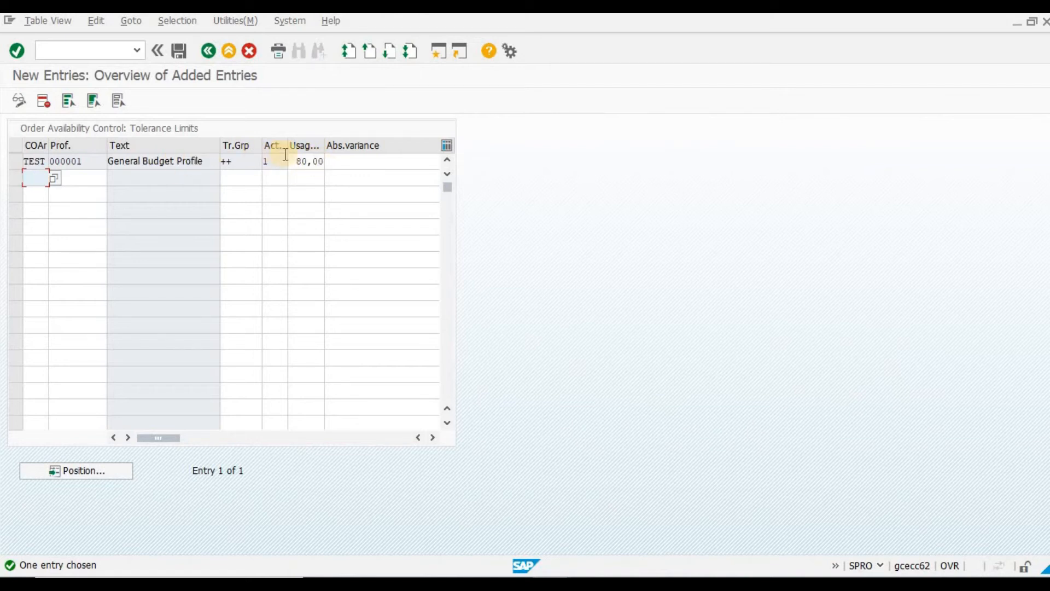
- Add a second tolerance limit for controlling area TEST, profile 000001, group ++, with action 3 (Error message) and 100 percent usage
text(TEST )
text(000001 )
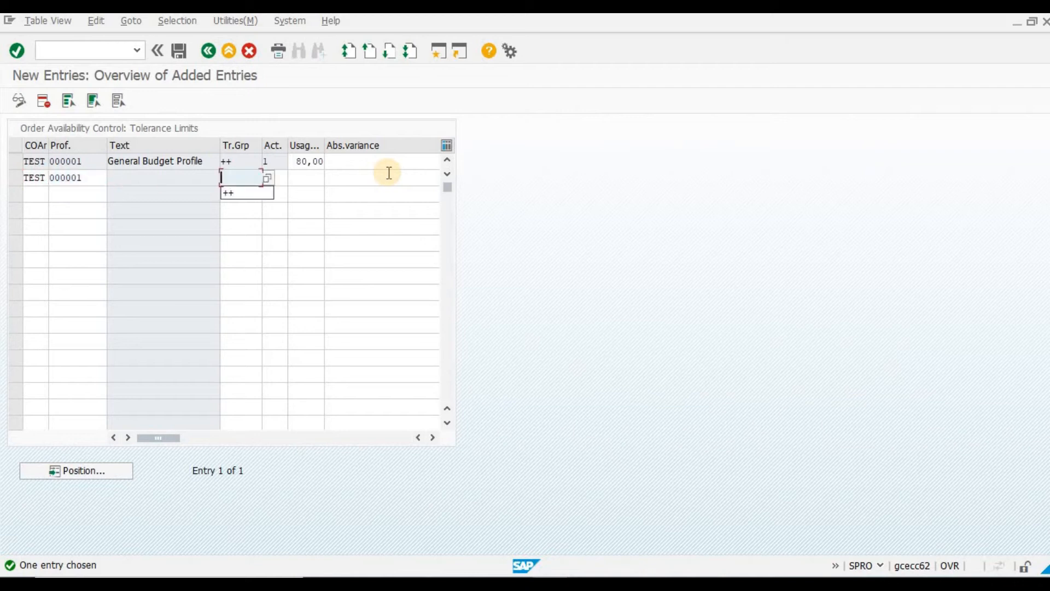
text(++ )
text(2)
click(292, 183)
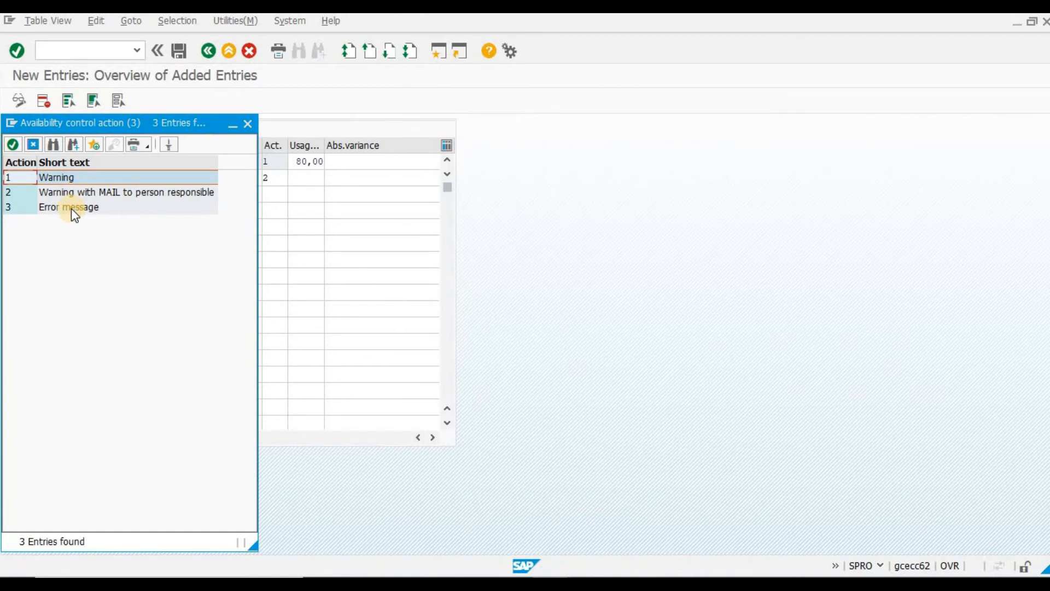
double_click(82, 210)
click(320, 179)
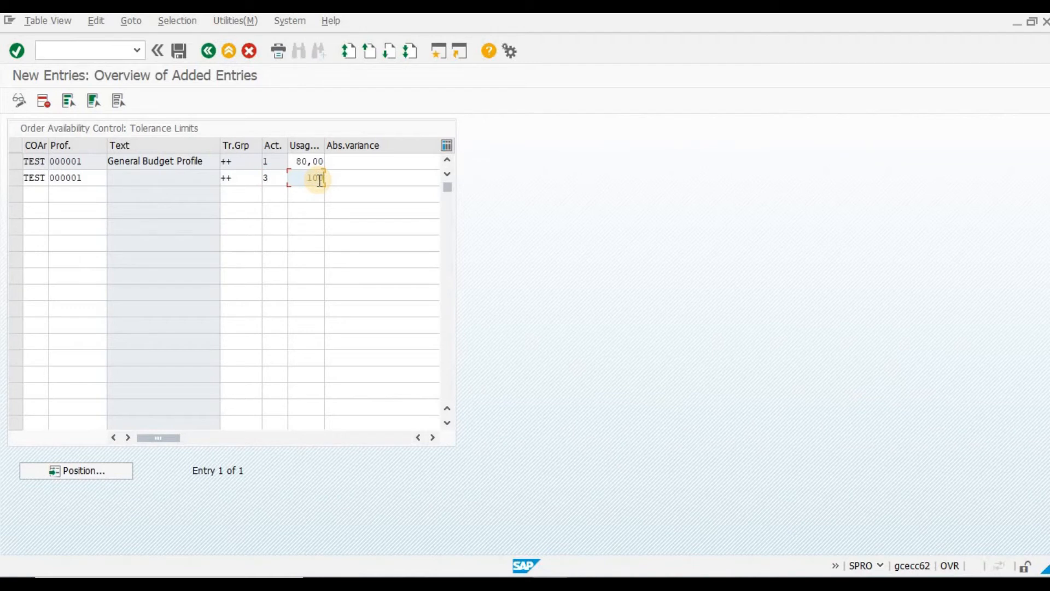
key(Return)
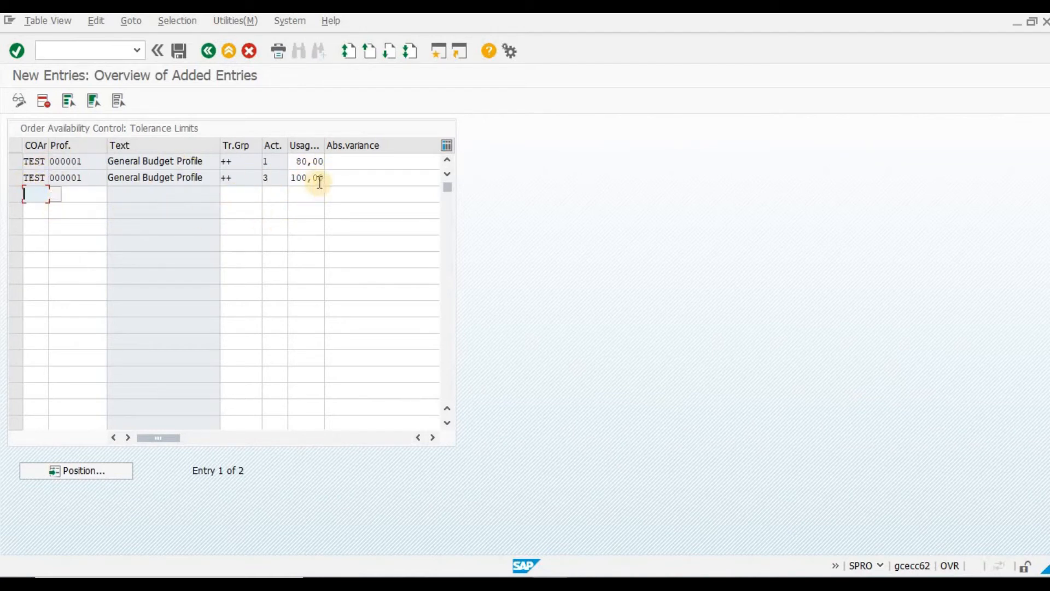
- Save the new TEST tolerance limits and switch to the OKOB session showing the General Budget Profile details
click(316, 181)
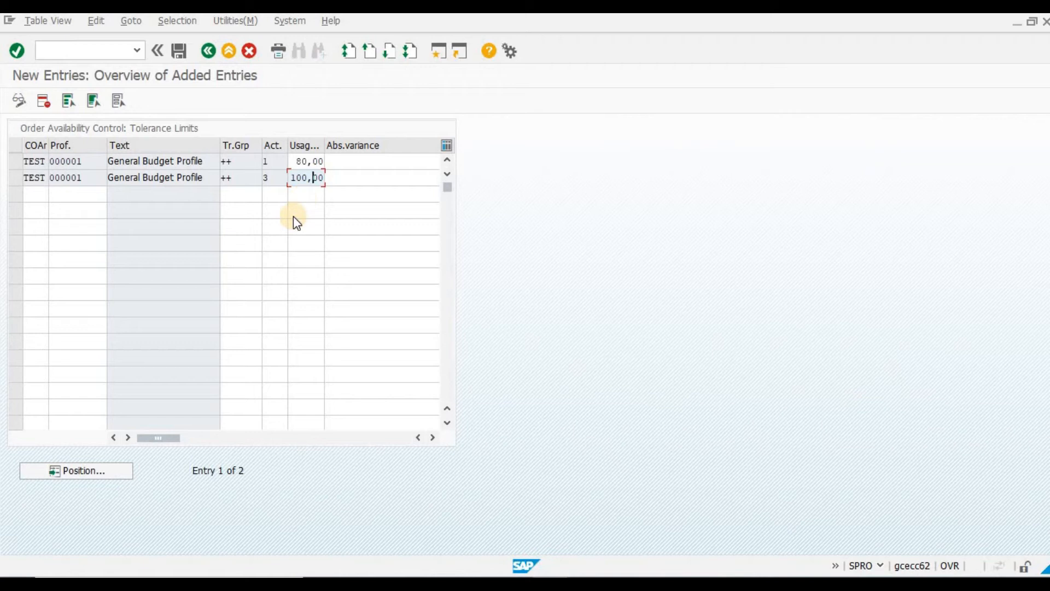
key(ctrl+s)
click(179, 268)
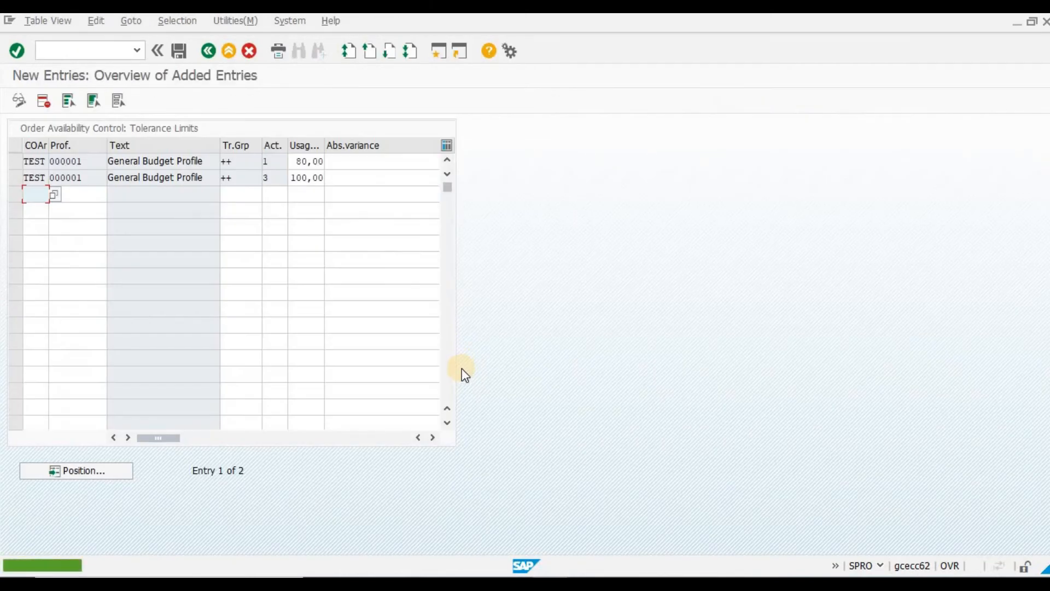
key(alt+Tab)
key(alt+Tab)
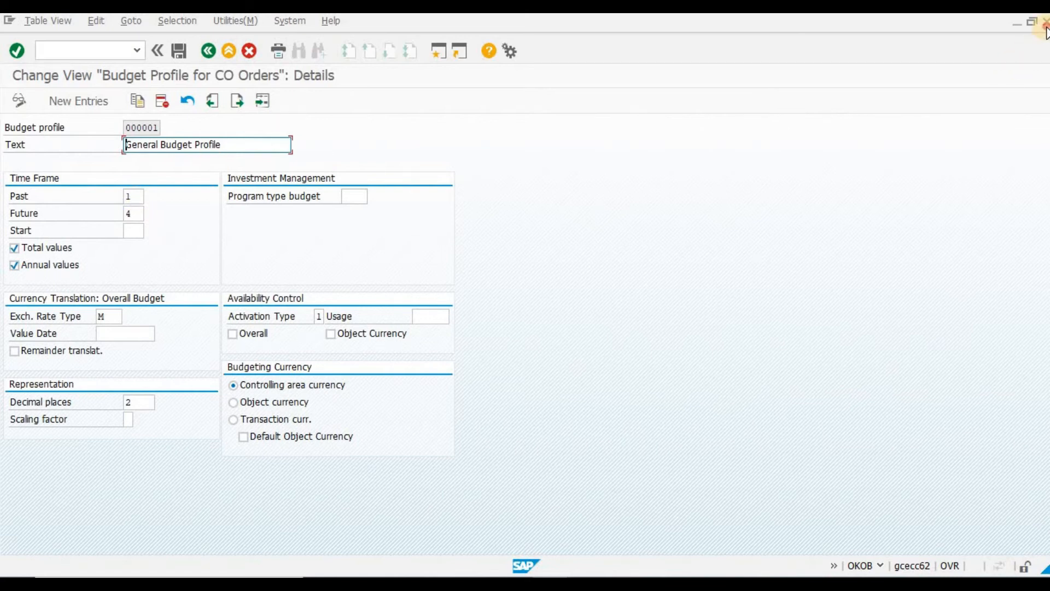
- Return to the KO22 session, dismiss the budget messages and leave the budget overview for SAP Easy Access
key(alt+Tab)
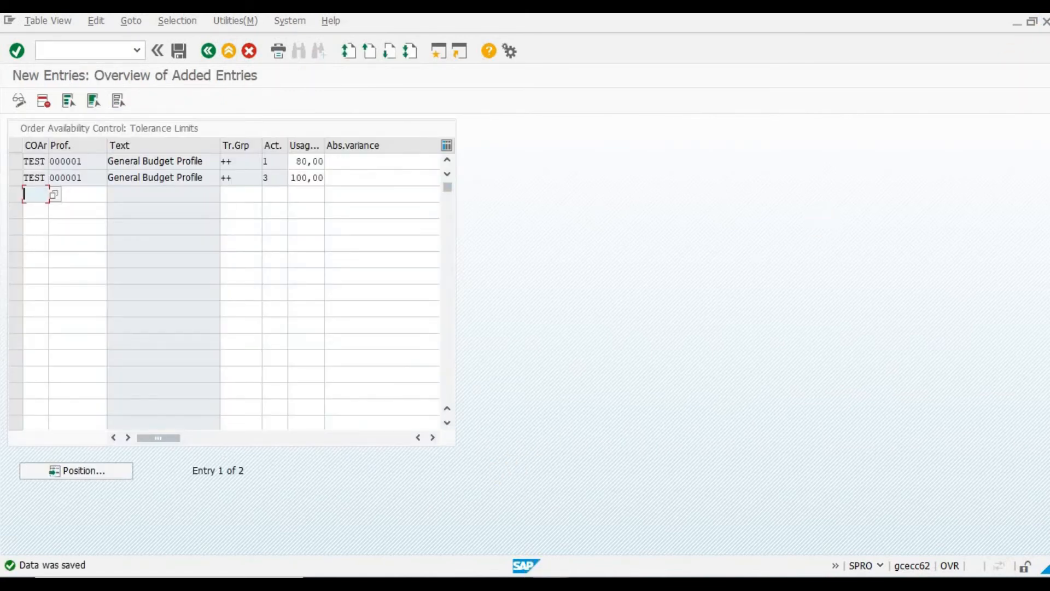
key(alt+Tab)
click(25, 298)
click(224, 52)
click(216, 287)
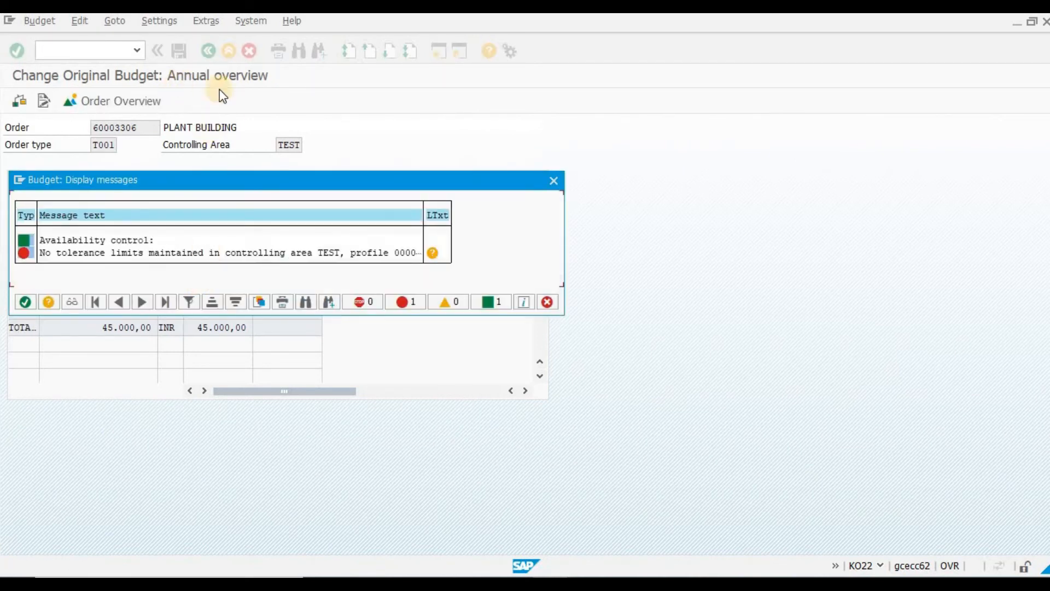
key(Return)
click(228, 51)
click(265, 285)
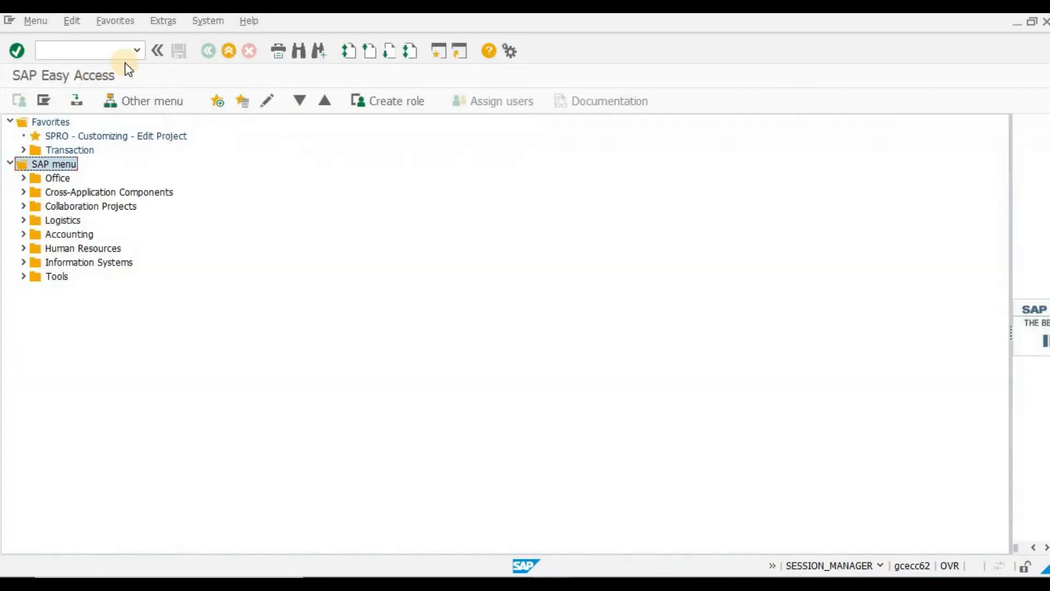
- Copy the KO22 code from Internal_Order.xlsx, run it in SAP and open the PLANT BUILDING order's original budget
click(591, 583)
click(628, 530)
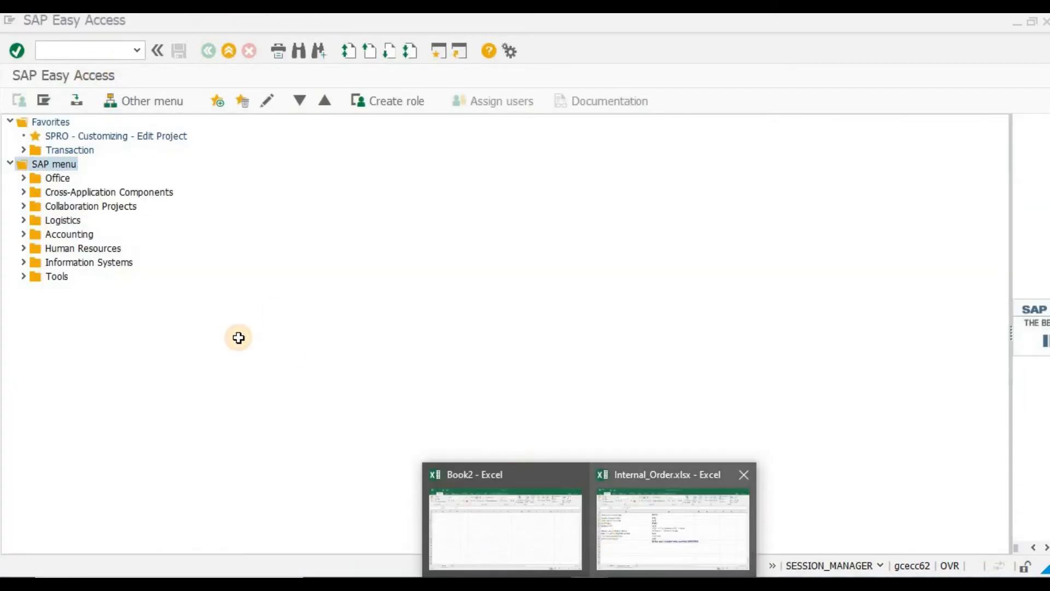
click(365, 256)
key(Right)
key(ctrl+c)
key(alt+Tab)
key(ctrl+v)
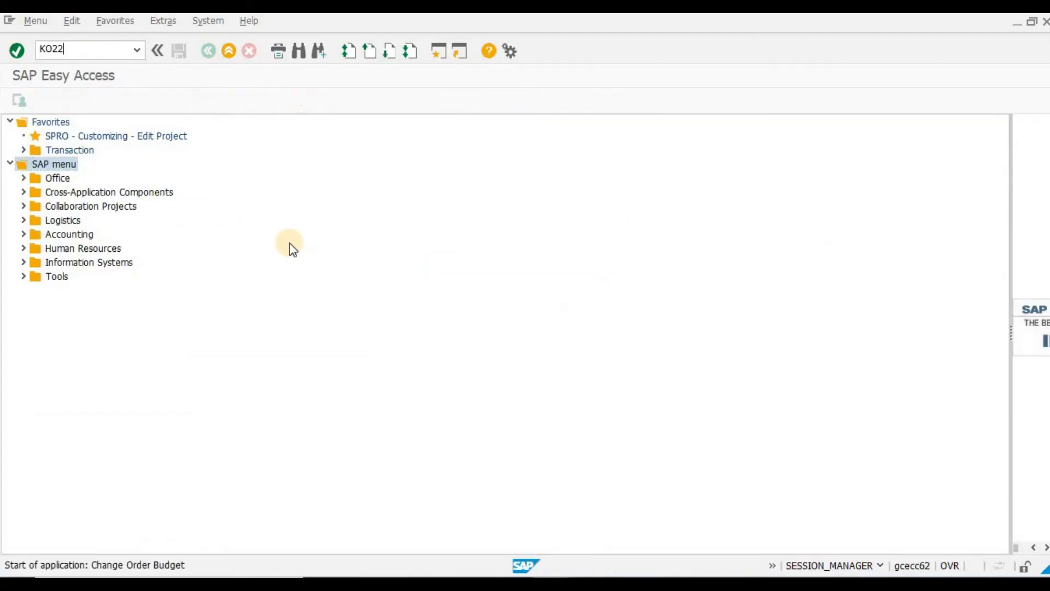
key(Return)
key(Return)
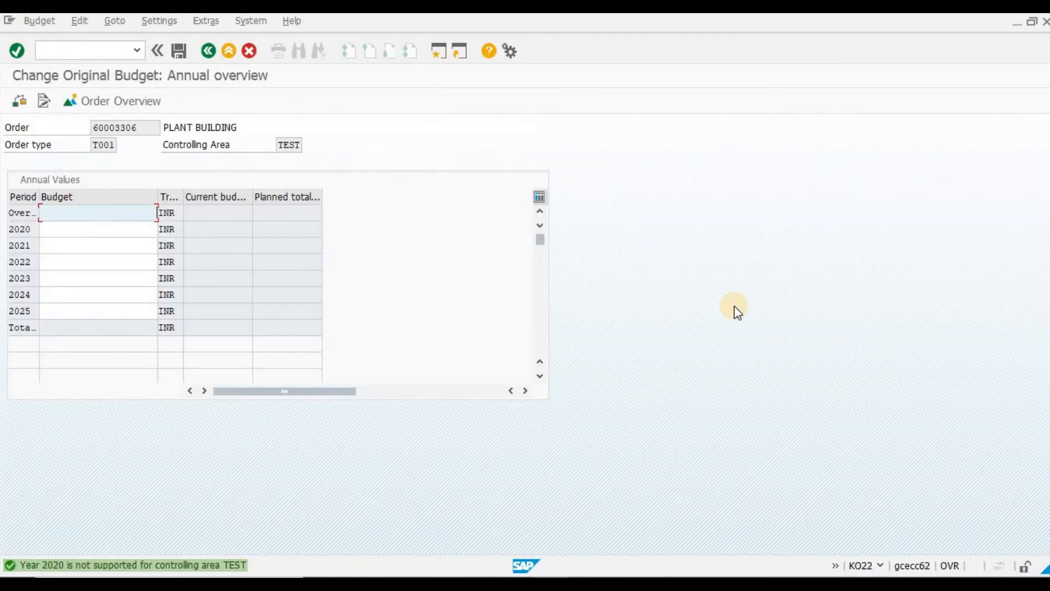
- Enter an overall budget of 50000 and 10000 for each year from 2020 to 2024
text(50000)
key(Tab)
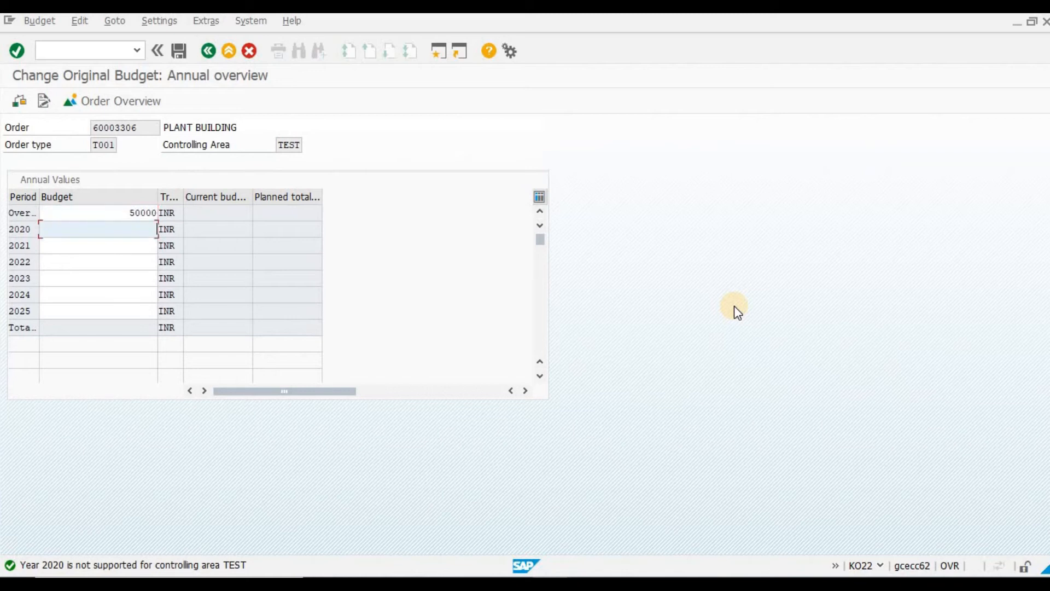
text(10000)
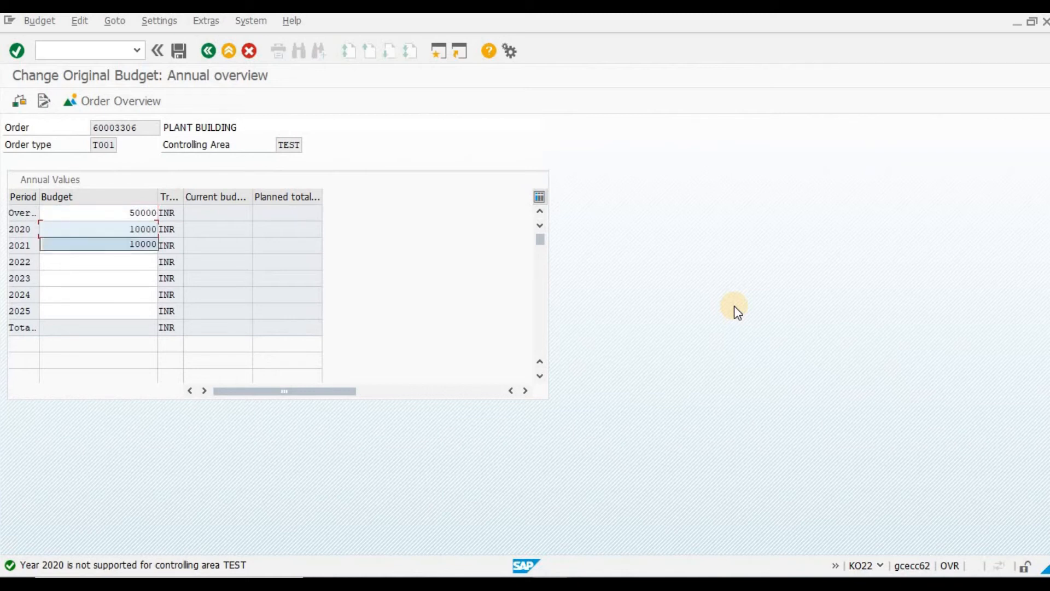
key(Tab)
text(10000)
key(Tab)
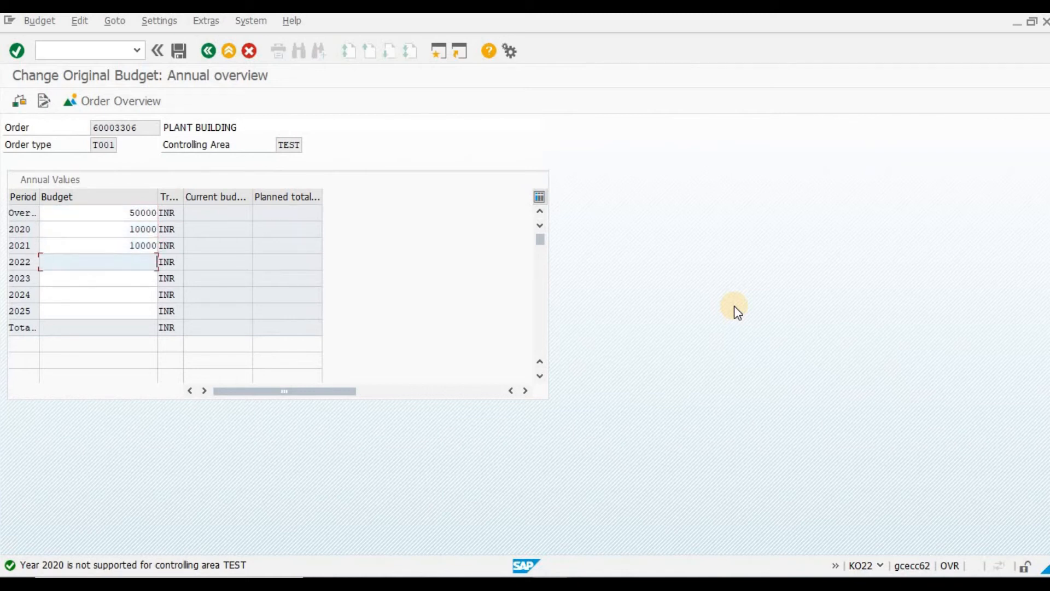
text(10000)
key(Tab)
text(10000)
key(Tab)
text(10000)
key(Tab)
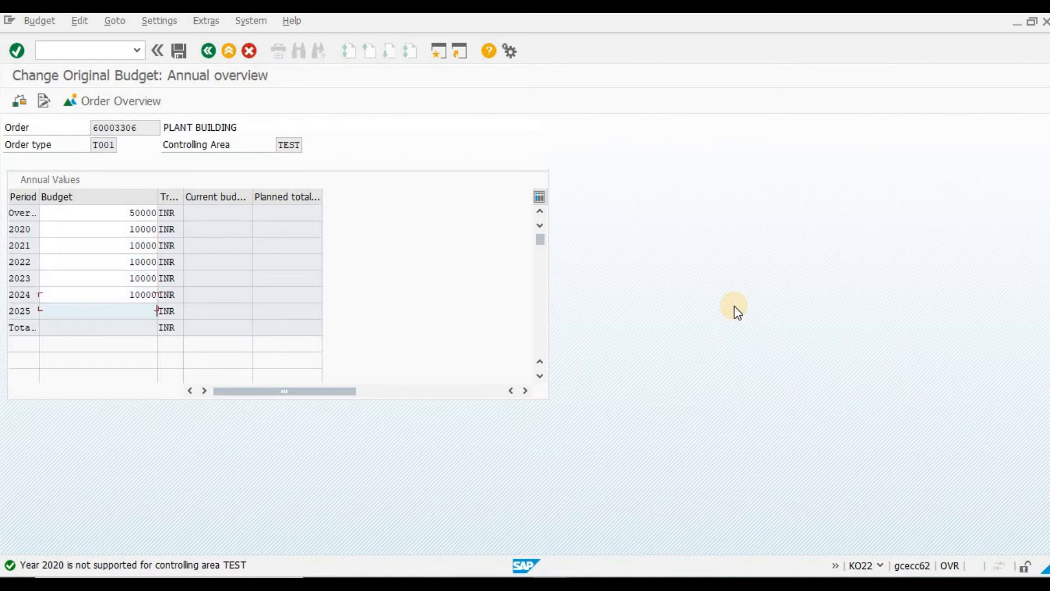
- Enter 11000 as the 2025 budget and try to save the original budget
text(5000)
key(shift+Home)
key(BackSpace)
text(11)
key(Return)
key(ctrl+s)
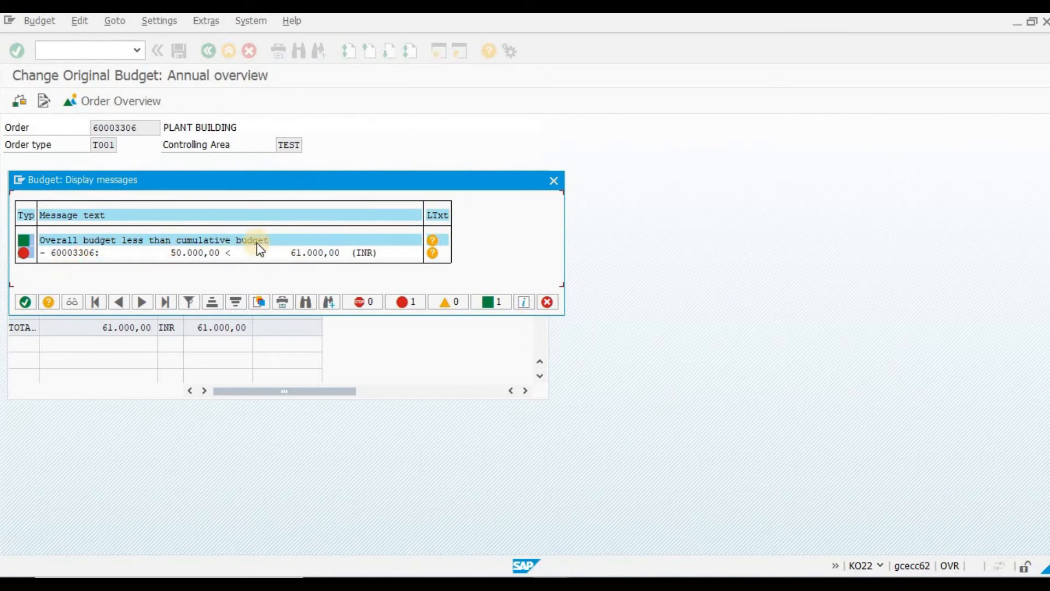
click(31, 307)
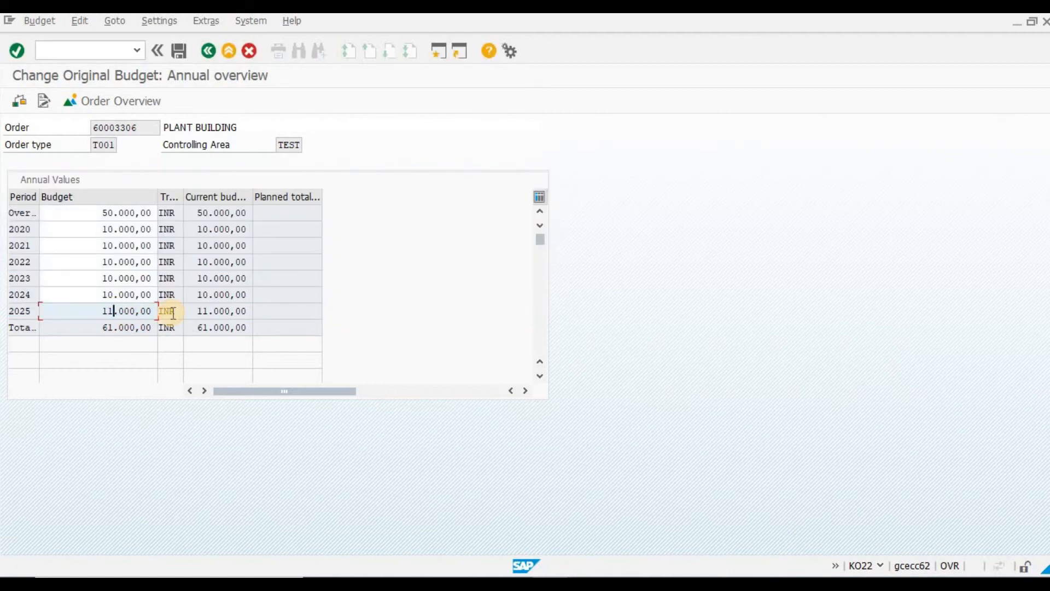
- Set the 2025 budget to 5000 and save the PLANT BUILDING order's original budget
text(05)
key(Return)
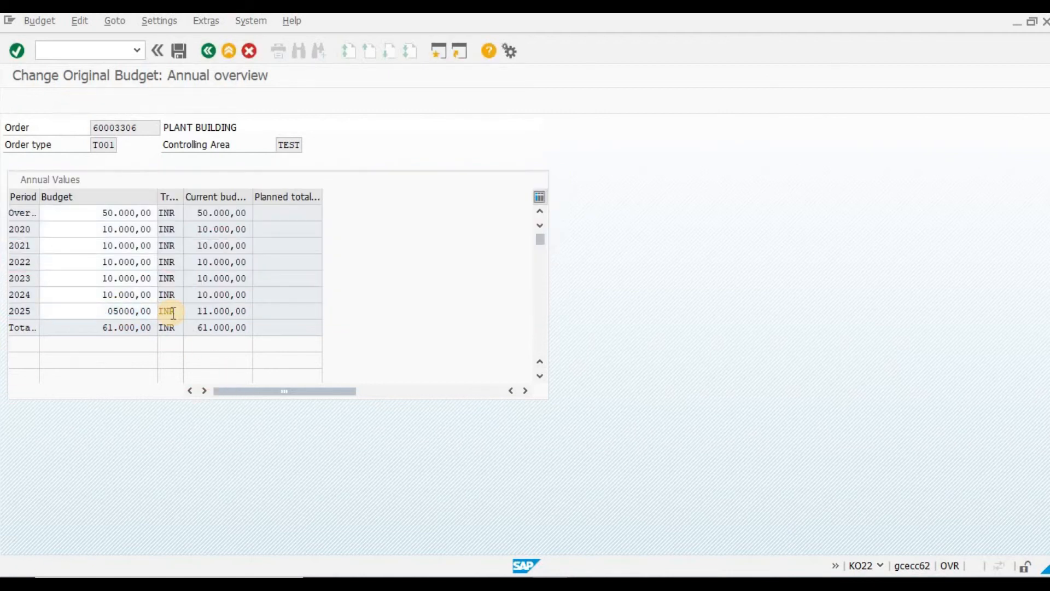
click(27, 303)
click(115, 232)
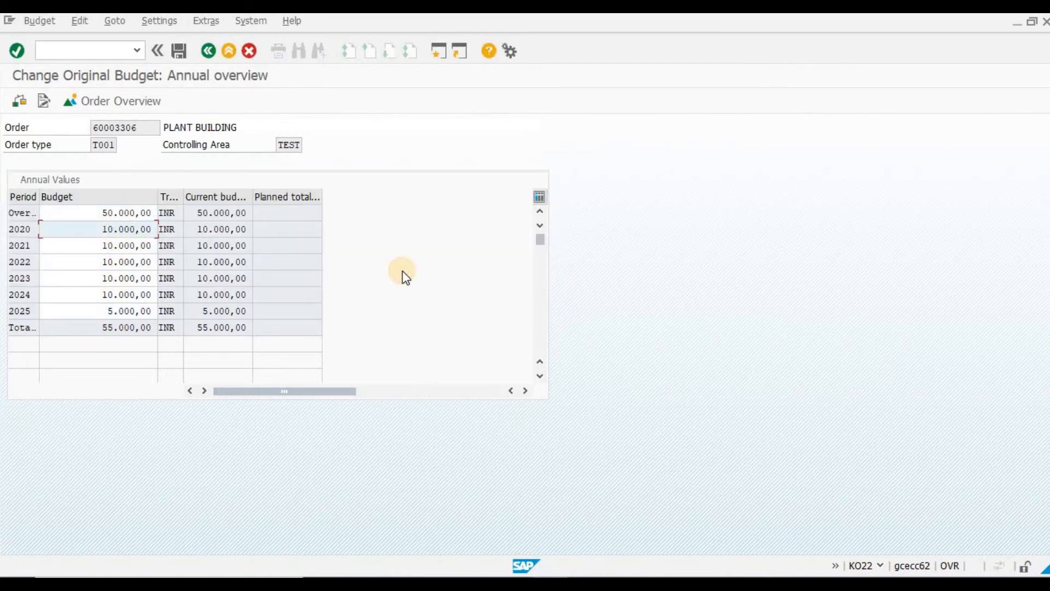
key(Return)
key(ctrl+s)
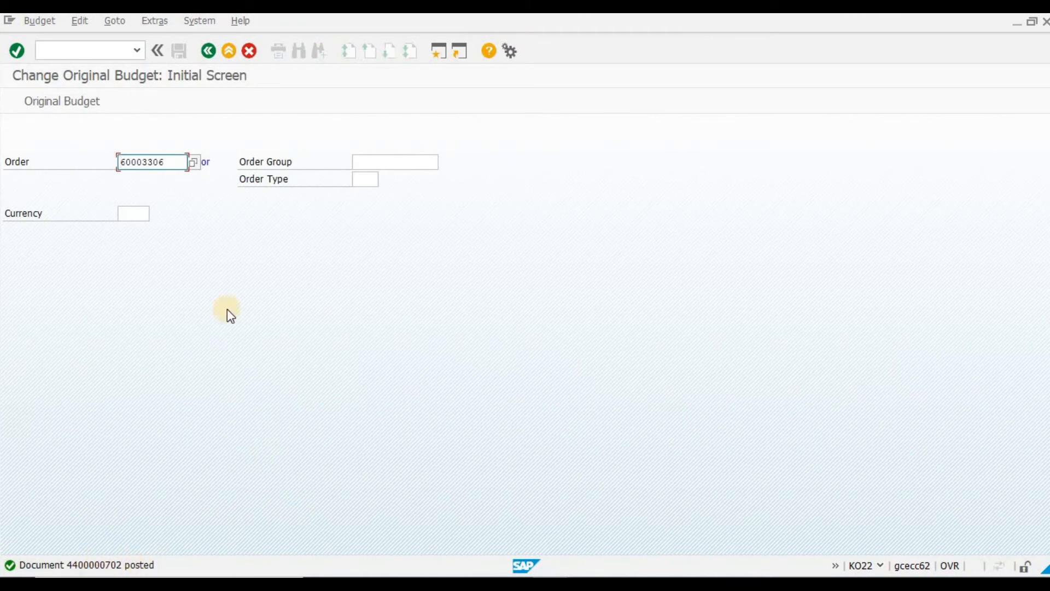
- Leave KO22 and check the FI Posting on Internal Order entry in Internal_Order.xlsx, then return to SAP Easy Access
click(230, 53)
mouse_move(588, 583)
click(644, 533)
click(197, 338)
click(199, 322)
click(336, 343)
click(405, 343)
key(alt+Tab)
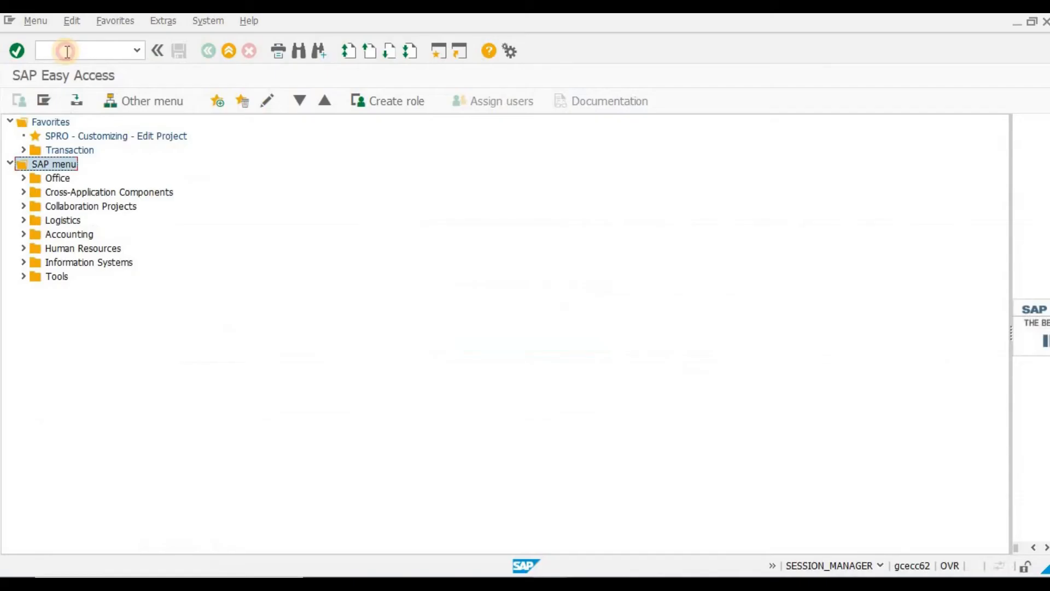
- Run transaction FV50 and choose company code TEST for the G/L document
click(66, 51)
text(FV50)
key(Return)
key(Down)
key(Down)
key(Down)
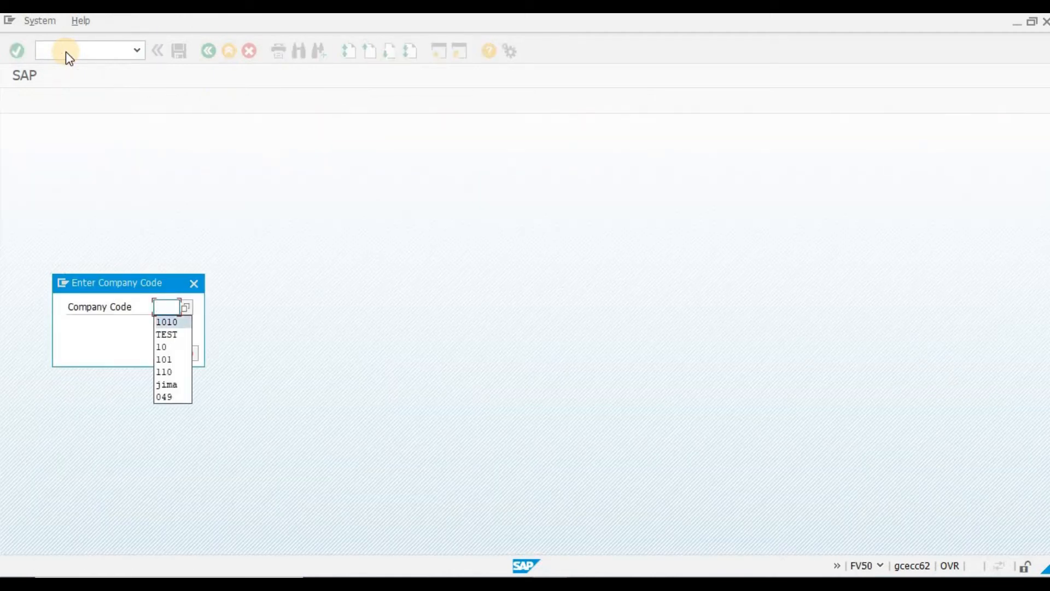
key(Return)
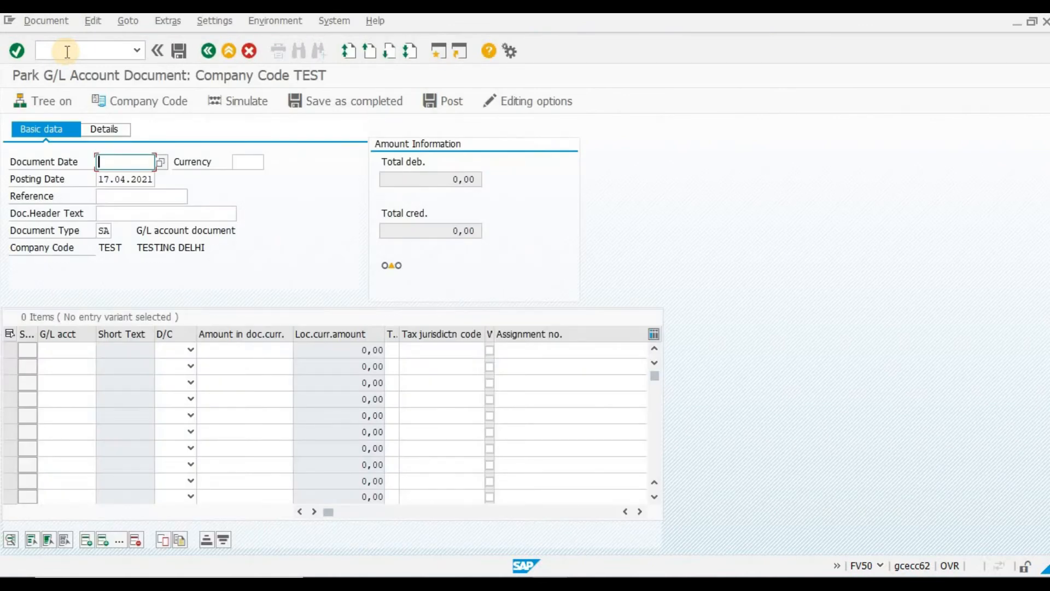
- Fill the G/L document header with document date 170421 and currency OMR
key(Down)
text(170421)
key(Tab)
key(Tab)
key(Tab)
key(Tab)
key(Tab)
key(Tab)
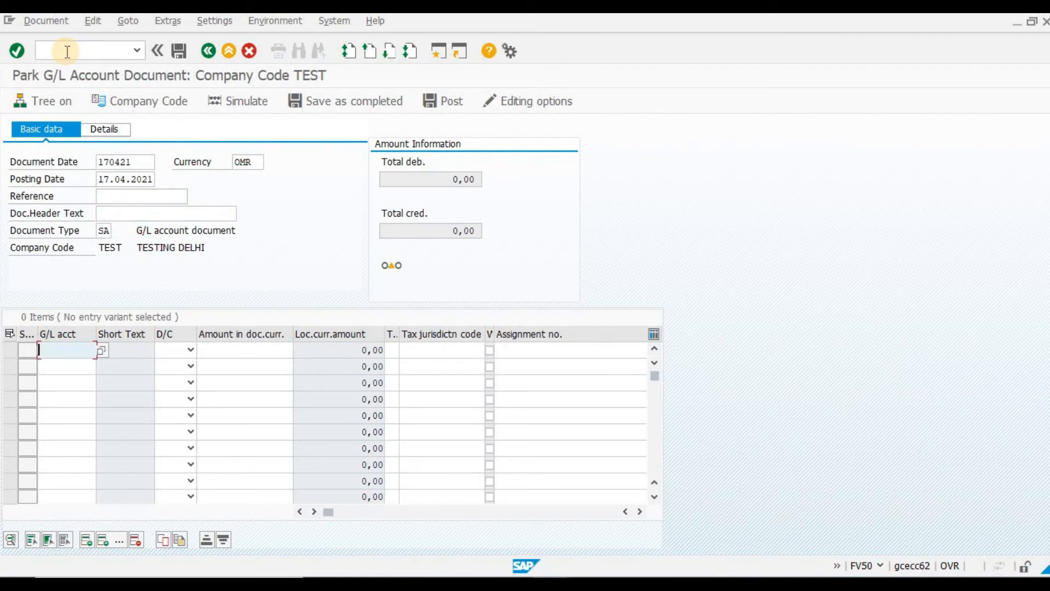
- Enter G/L account 40001 with an amount of 110000 in the first line item
text(40001)
key(Tab)
key(Tab)
text(1)
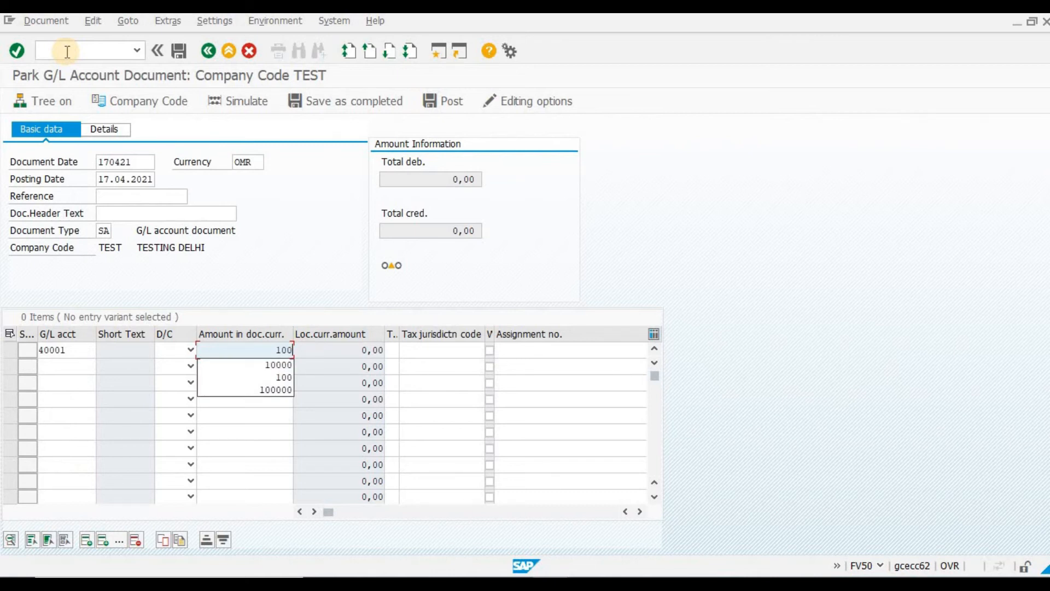
text(10000)
- Copy the internal order number from Internal_Order.xlsx into the Order field of the first line item
key(Tab)
key(Tab)
key(Tab)
key(Tab)
key(Tab)
key(Tab)
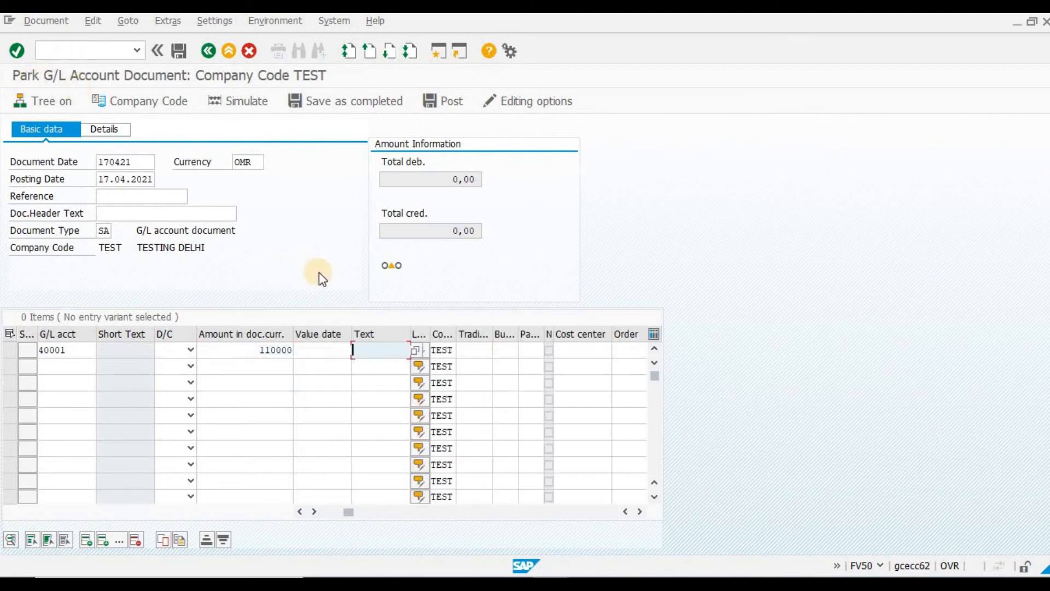
key(Tab)
key(Tab)
key(Tab)
key(Tab)
key(Tab)
key(Tab)
key(Tab)
key(Tab)
key(Tab)
click(530, 350)
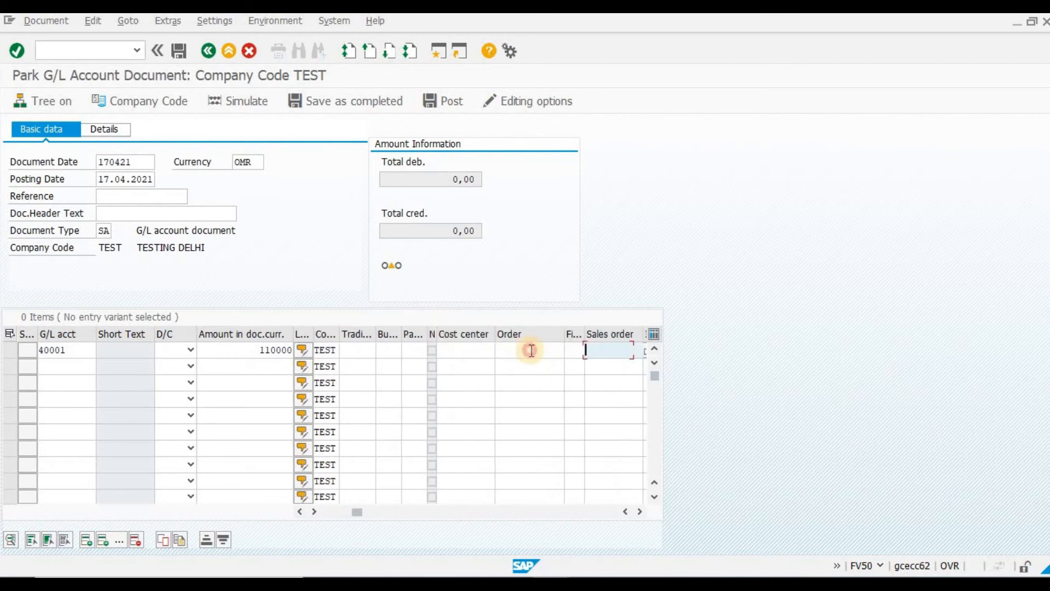
key(super+7)
key(super+7)
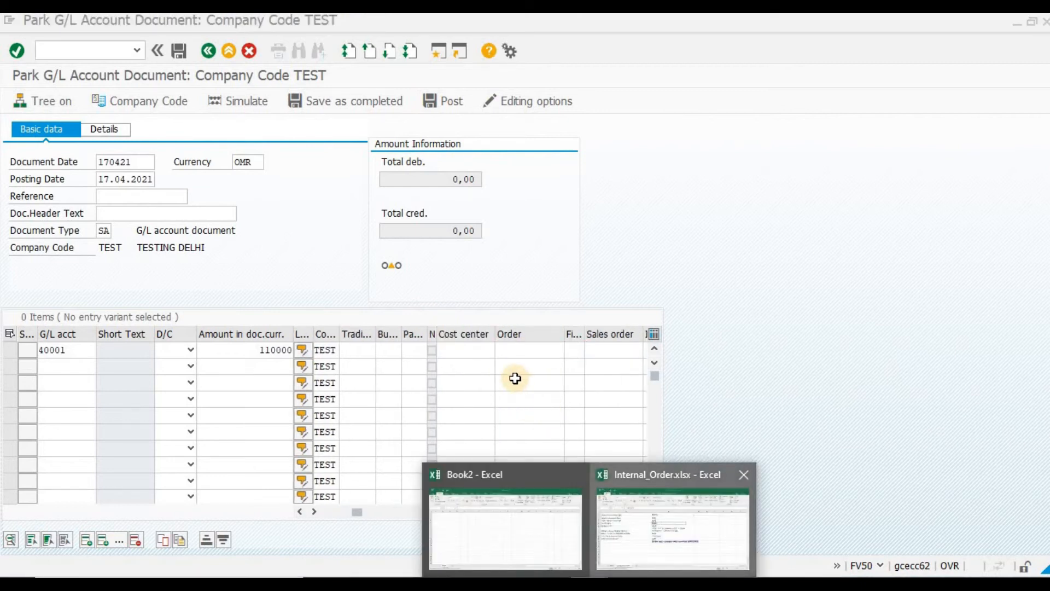
key(Down)
key(Down)
key(F2)
key(ctrl+shift+Left)
key(ctrl+c)
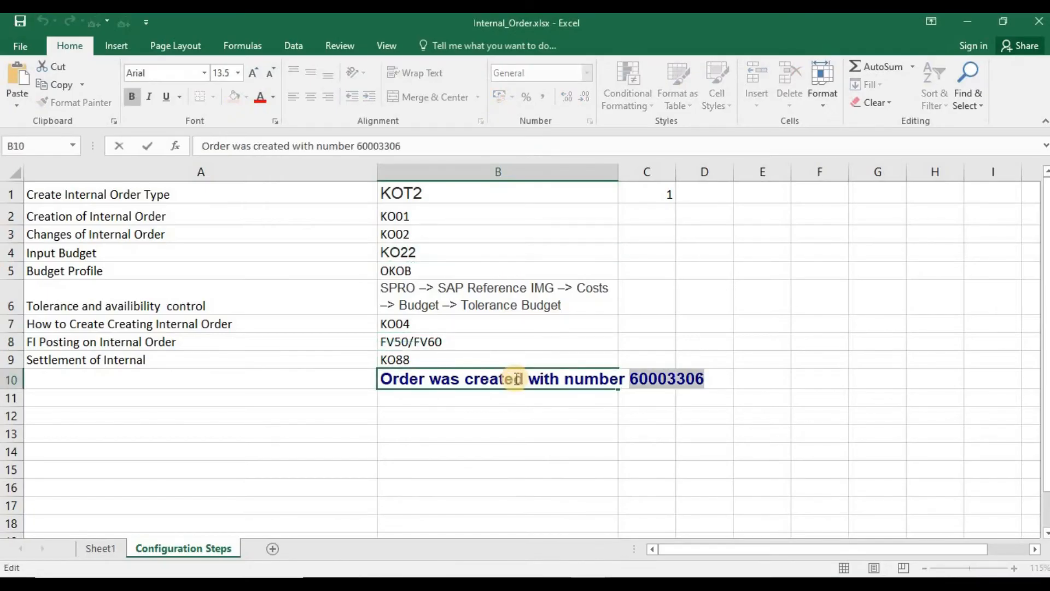
key(alt+Tab)
key(ctrl+v)
key(Down)
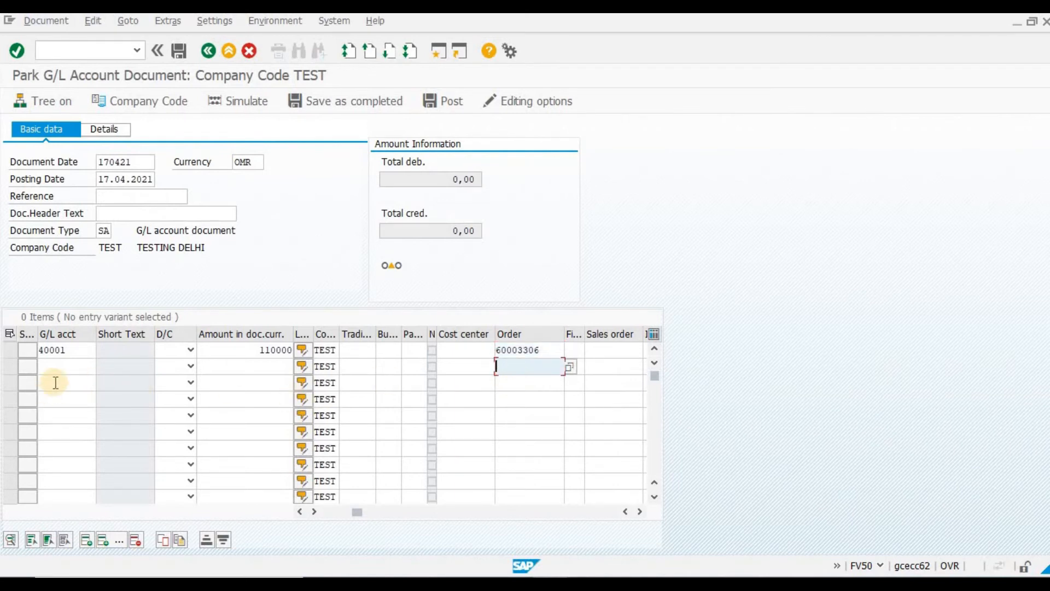
- Choose ICICI BANK (30001) from the account search as the second line item's G/L account
click(88, 366)
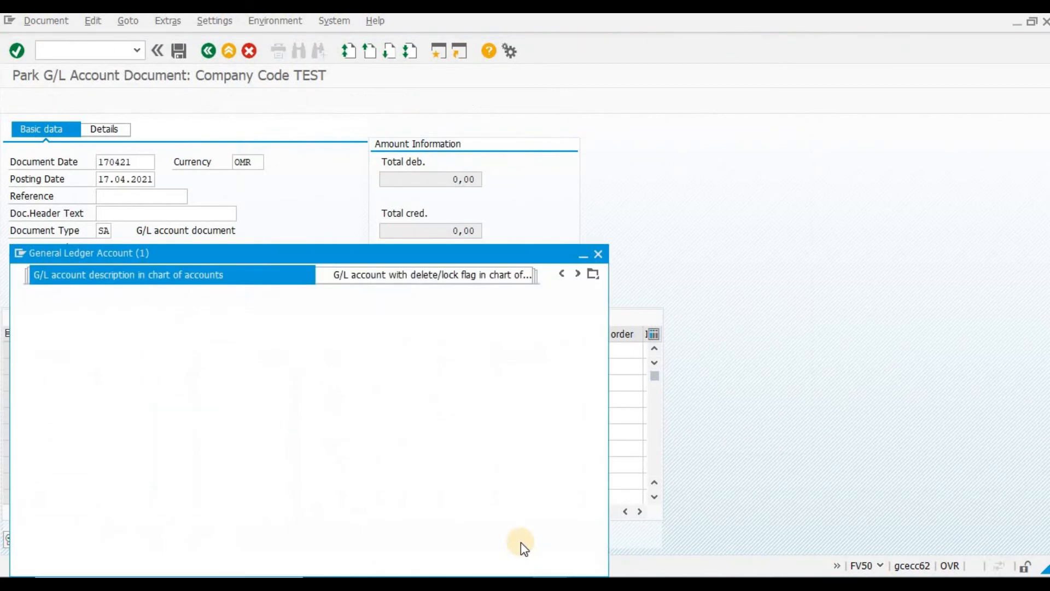
click(524, 550)
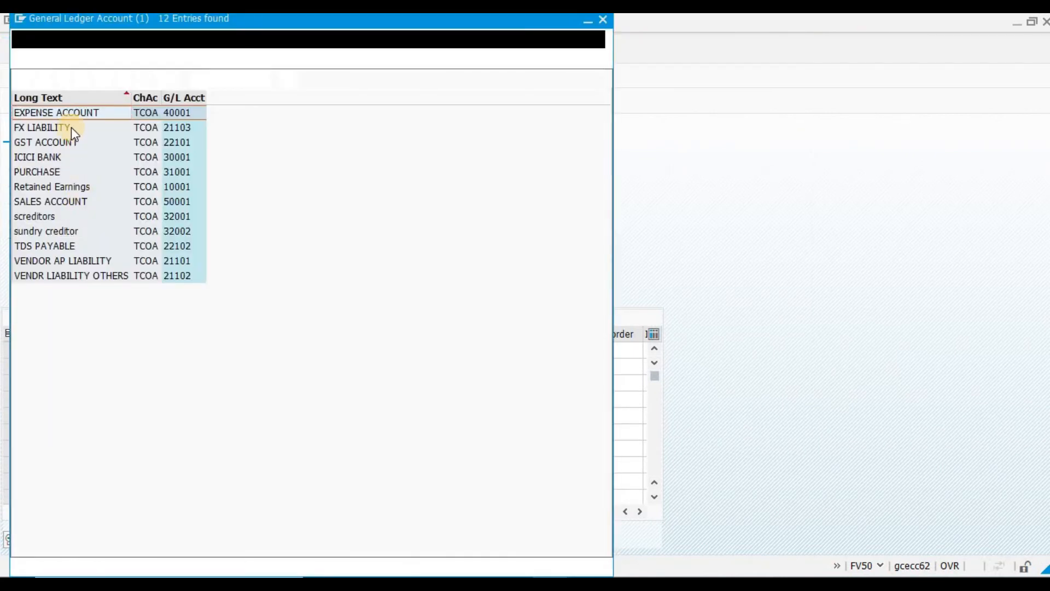
double_click(68, 157)
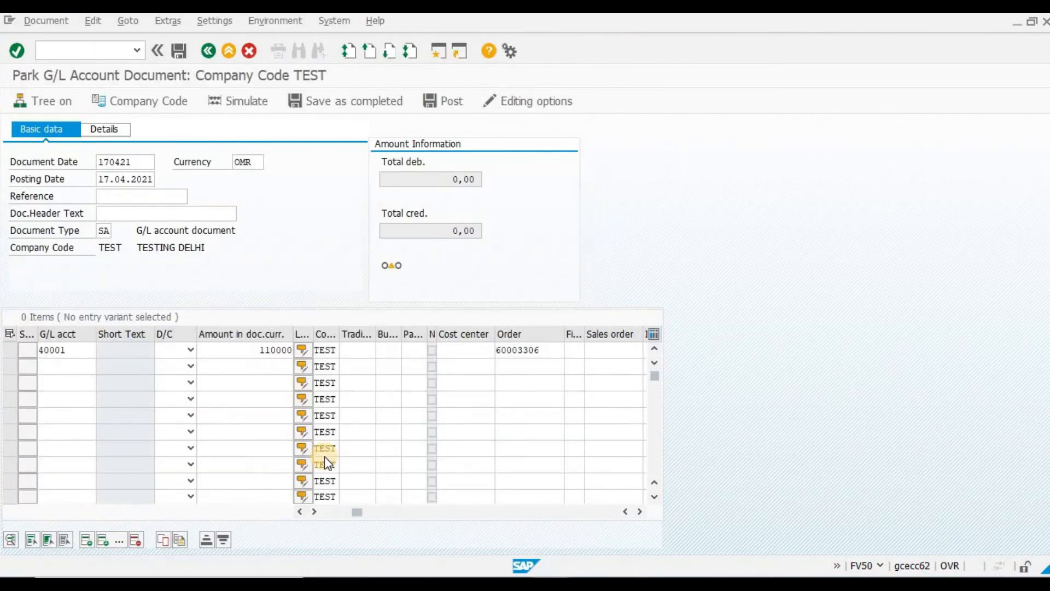
- Set the second line item's amount to 11000 and validate the document
text(11)
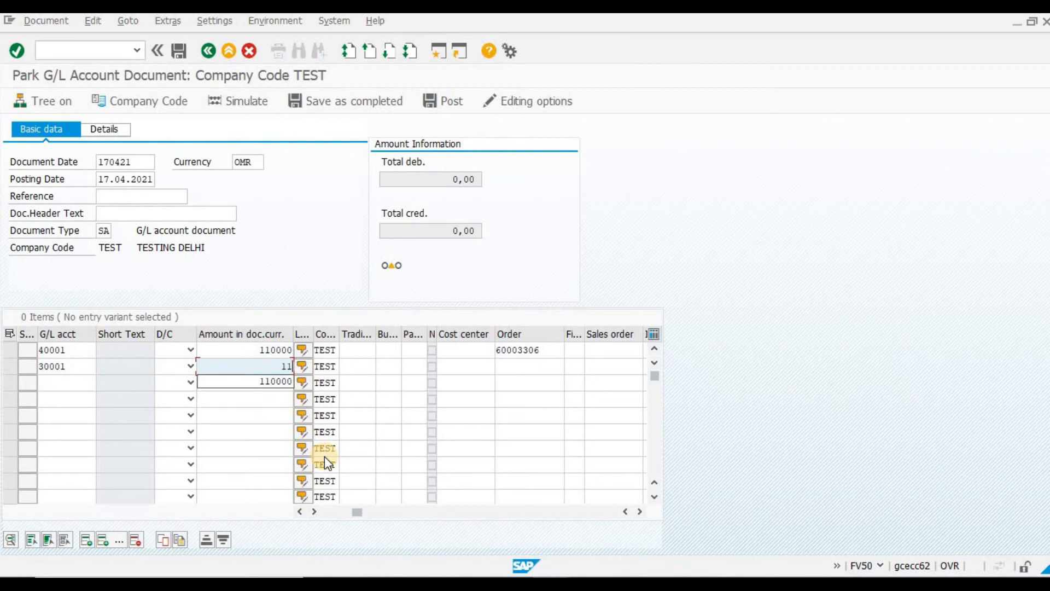
text(000)
key(Down)
key(Return)
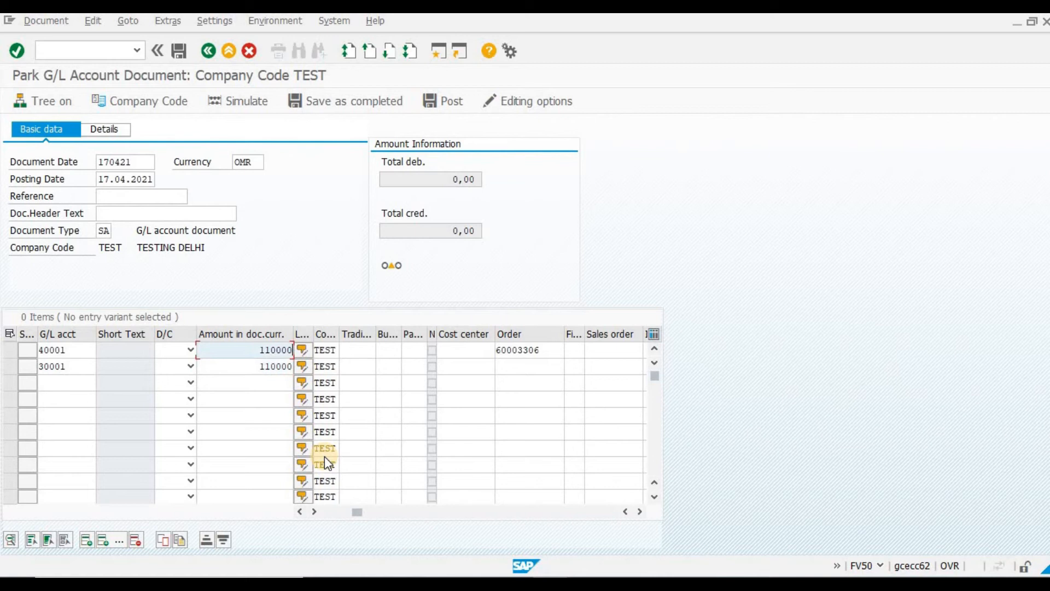
key(BackSpace)
key(Return)
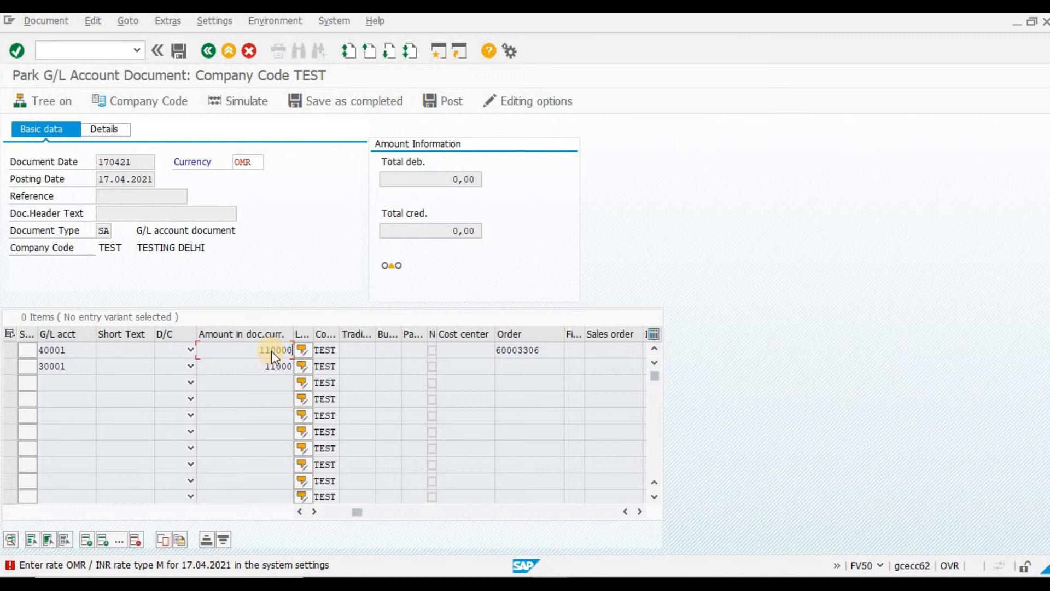
- Change the document currency to INR and revalidate the document
click(272, 350)
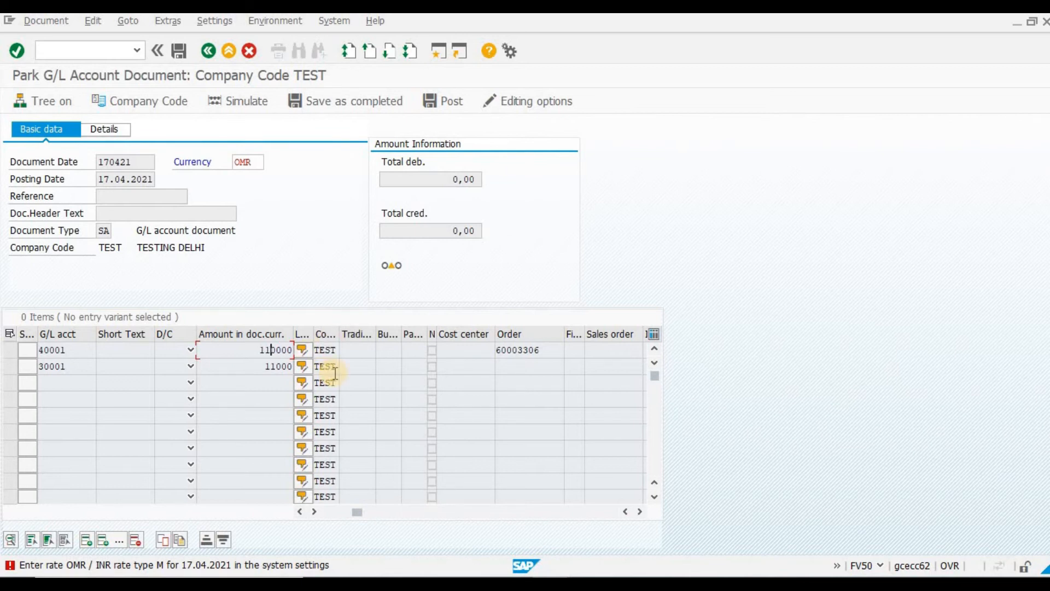
key(Return)
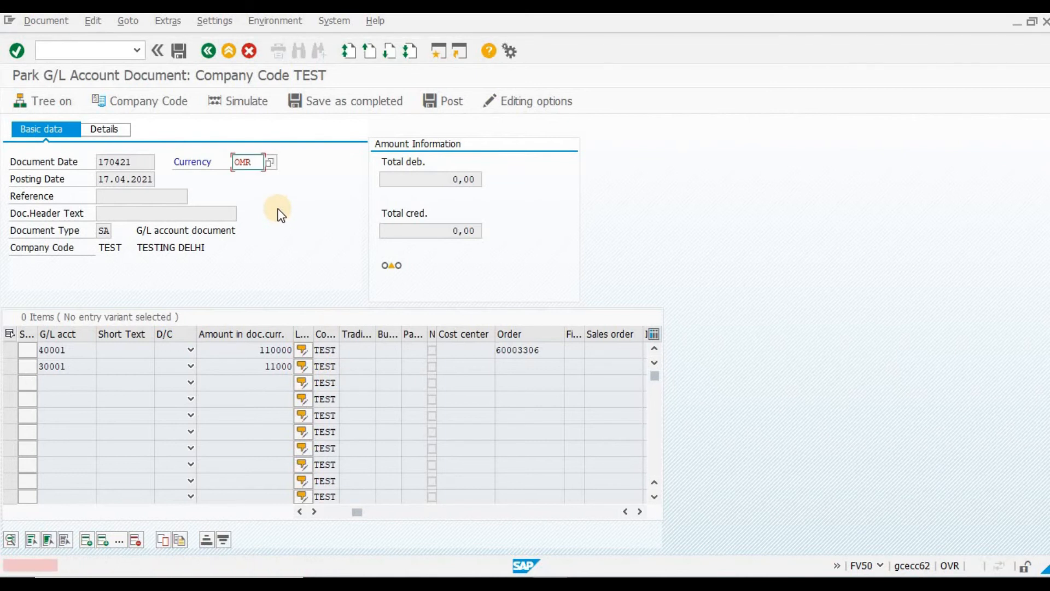
key(Delete)
text(INR)
key(Return)
- Set the first line item's amount to 11000 and revalidate the document
click(248, 350)
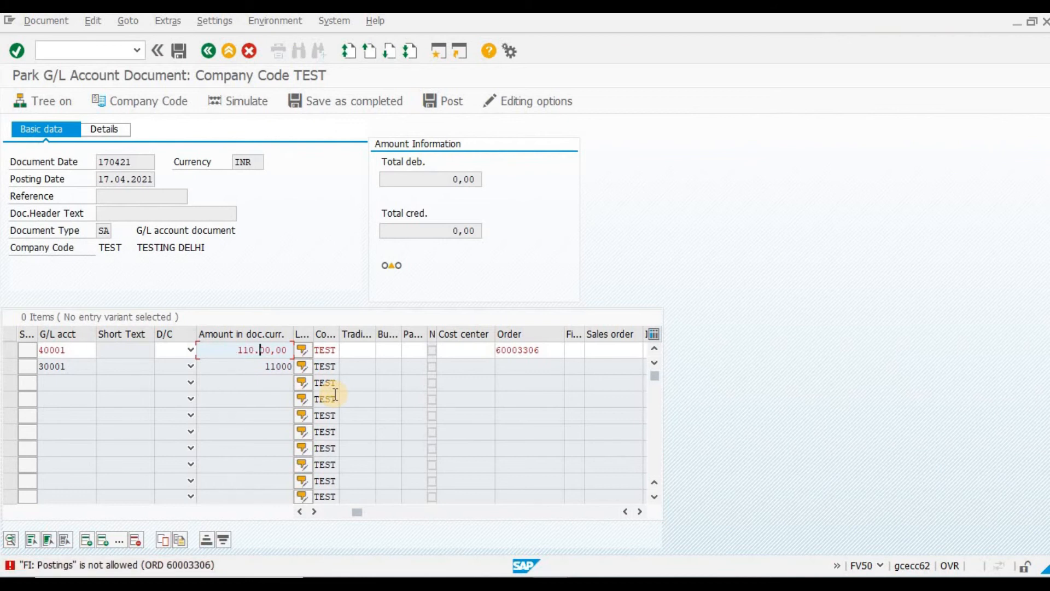
key(shift+End)
key(Delete)
text(11000)
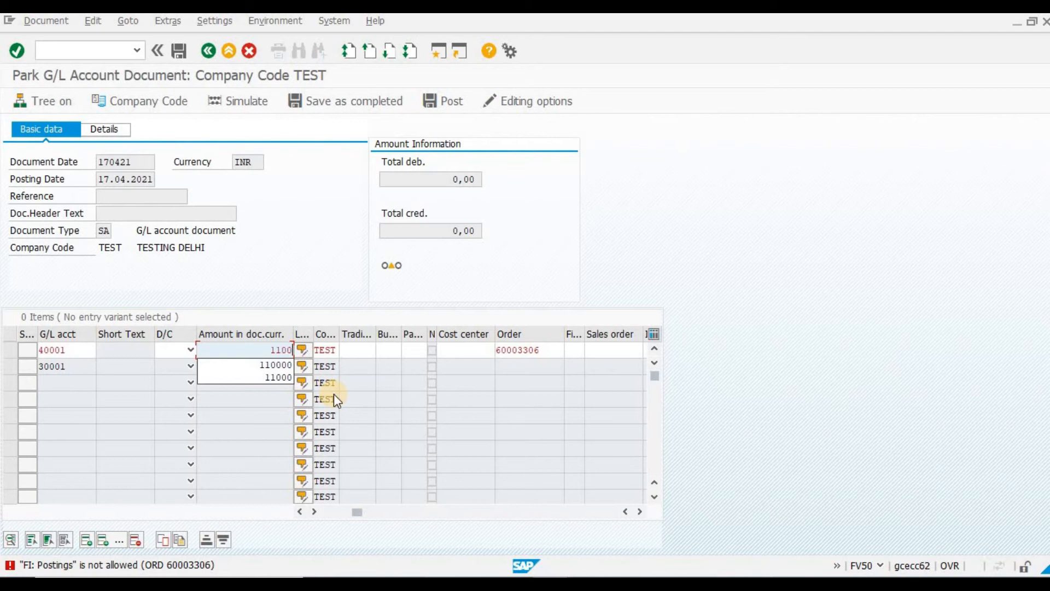
key(Return)
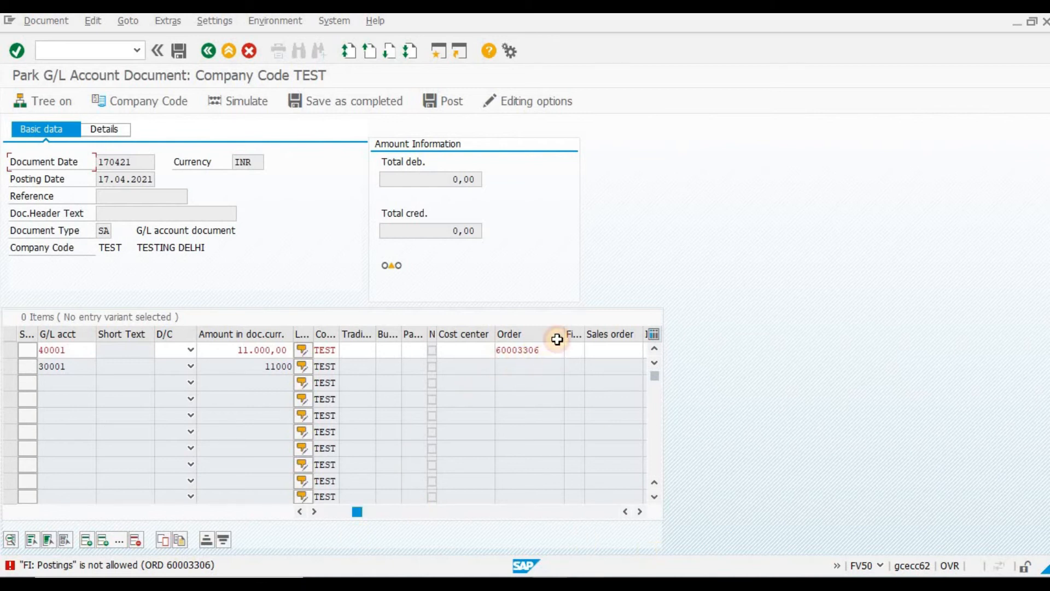
- Switch to Internal_Order.xlsx and look up the transaction code for changing an internal order
click(547, 522)
key(F2)
key(ctrl+shift+Left)
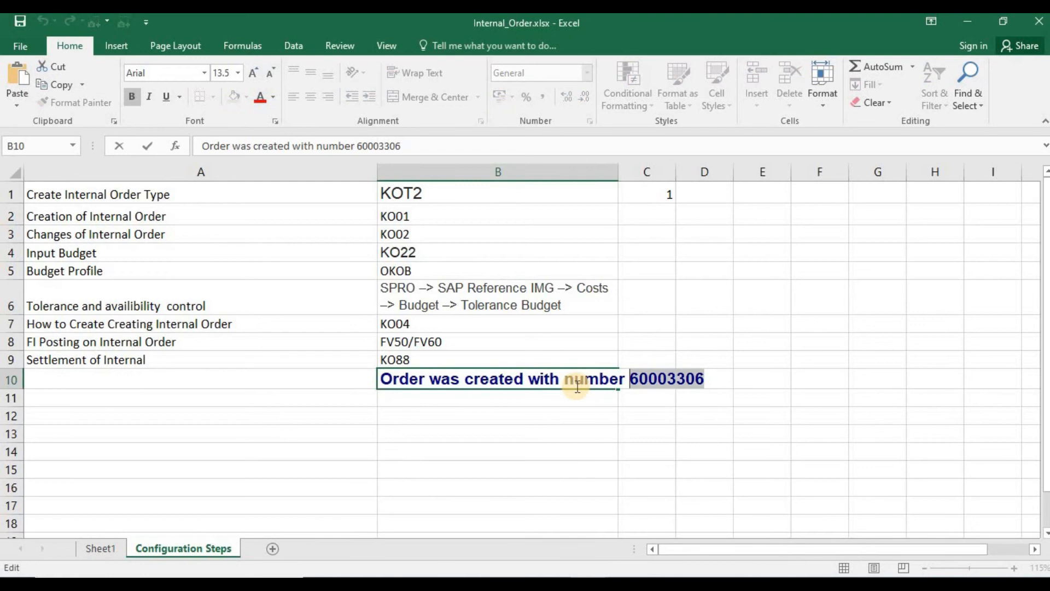
key(Escape)
key(Up)
key(Up)
key(Up)
key(Up)
key(Up)
key(Up)
key(Up)
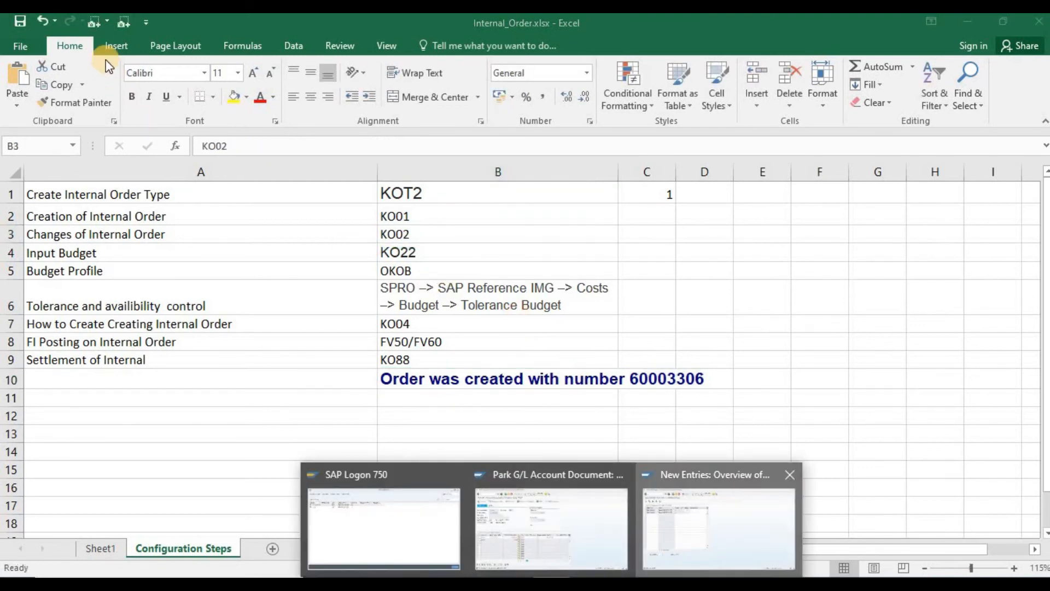
- Switch to the SAP tolerance limits session and open the PLANT BUILDING order's master data in transaction KO02
click(718, 529)
click(105, 53)
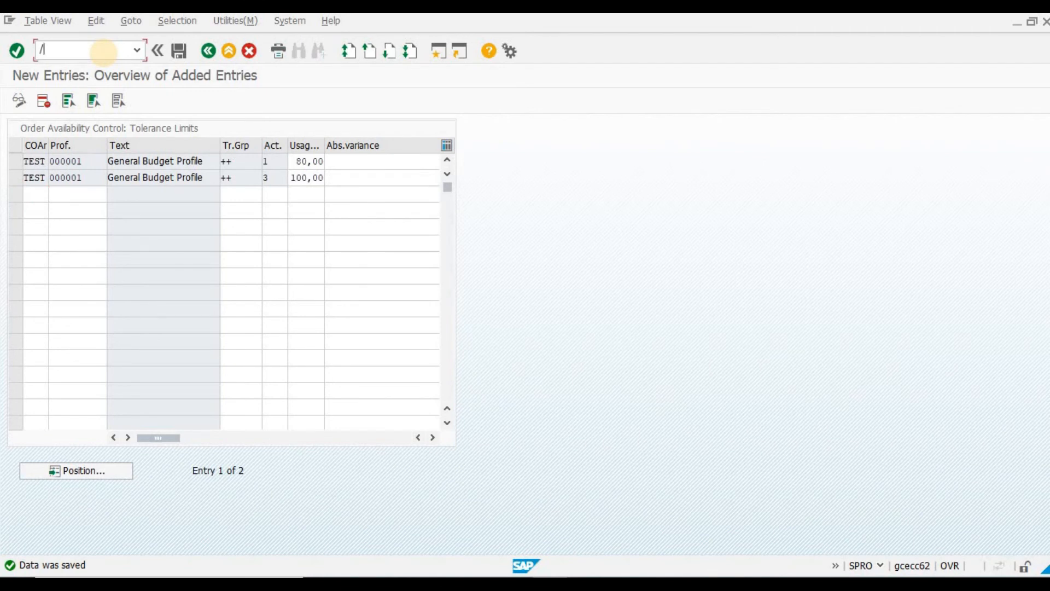
key(Return)
text(KO02)
key(Return)
key(Return)
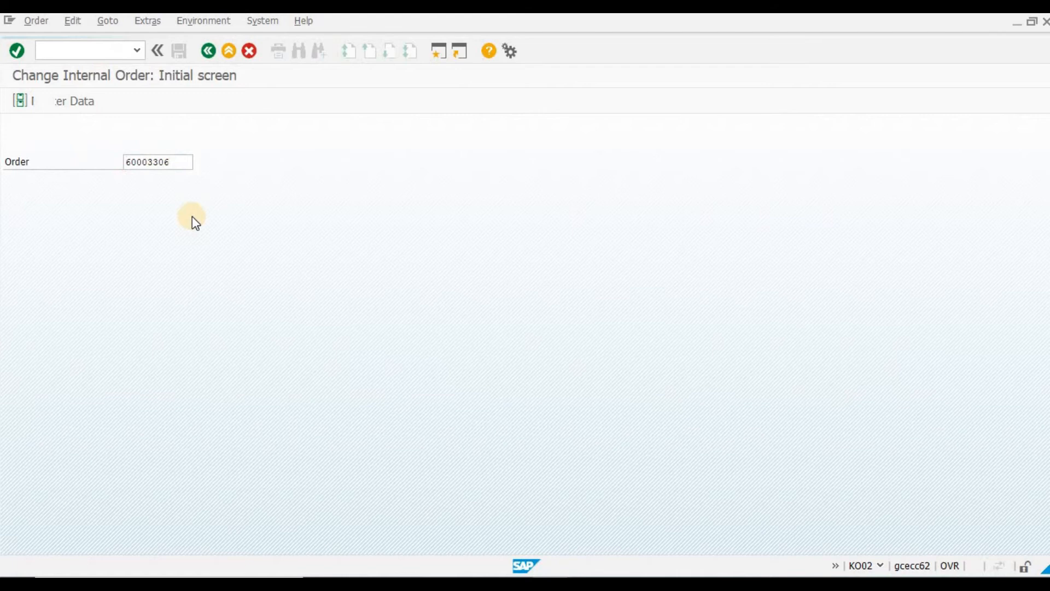
- Release the PLANT BUILDING order in its control data and save it
click(127, 180)
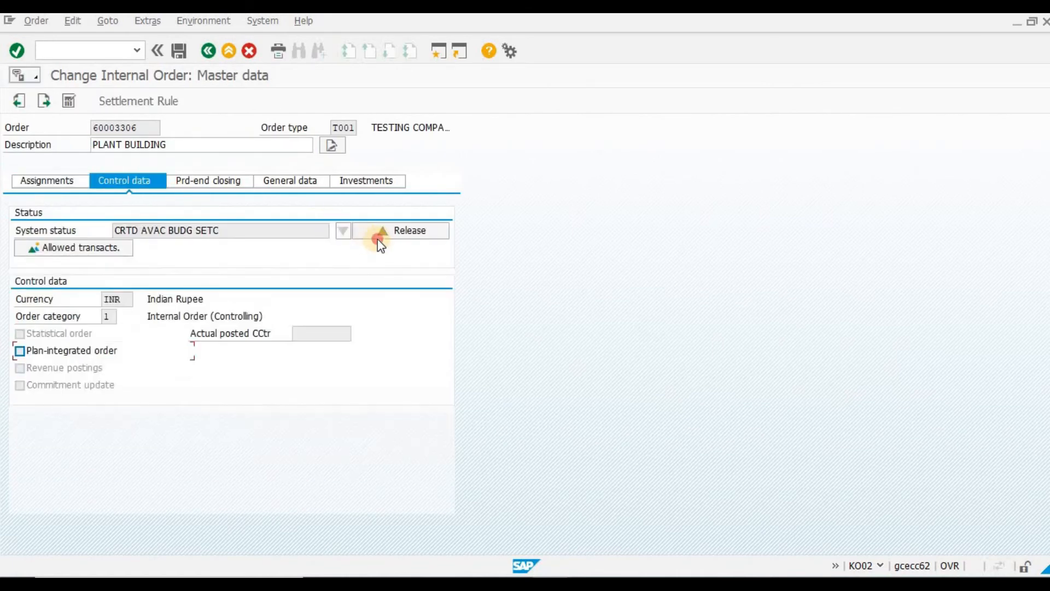
click(383, 230)
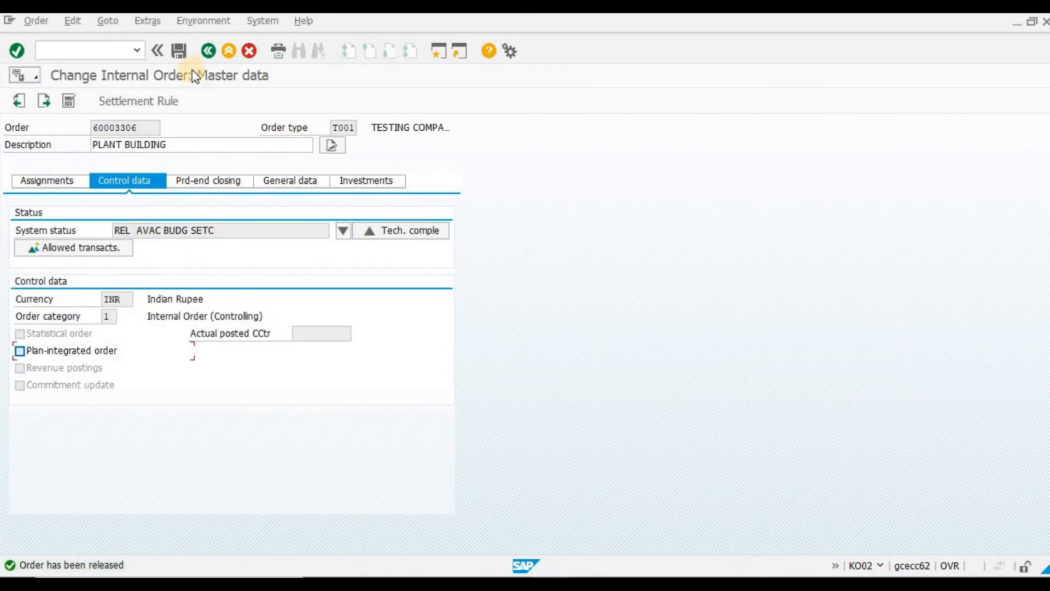
click(182, 55)
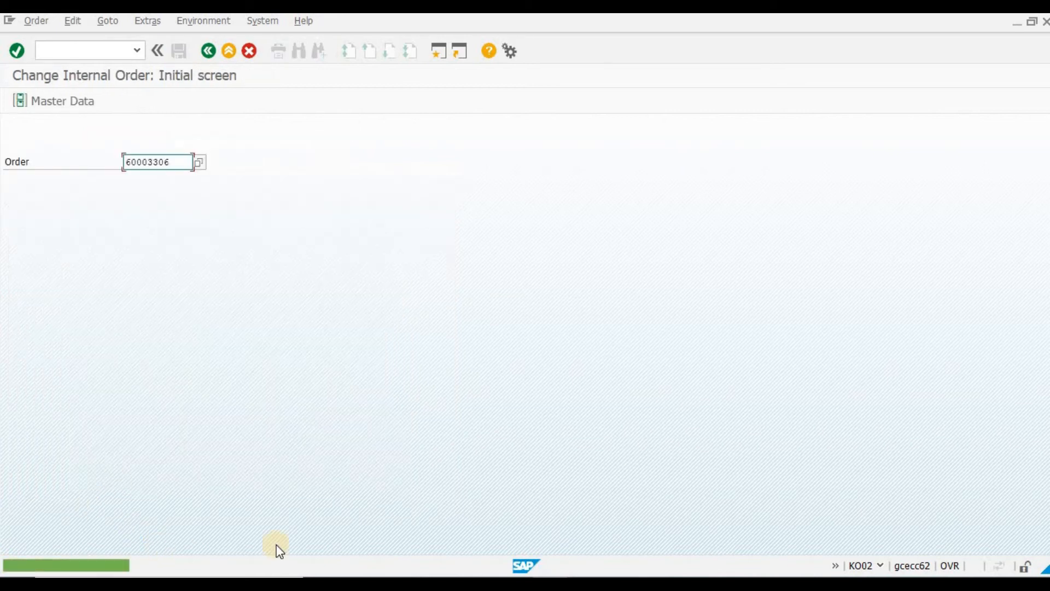
- Return to the FV50 document, revalidate its line items and try to simulate it
key(alt+Tab)
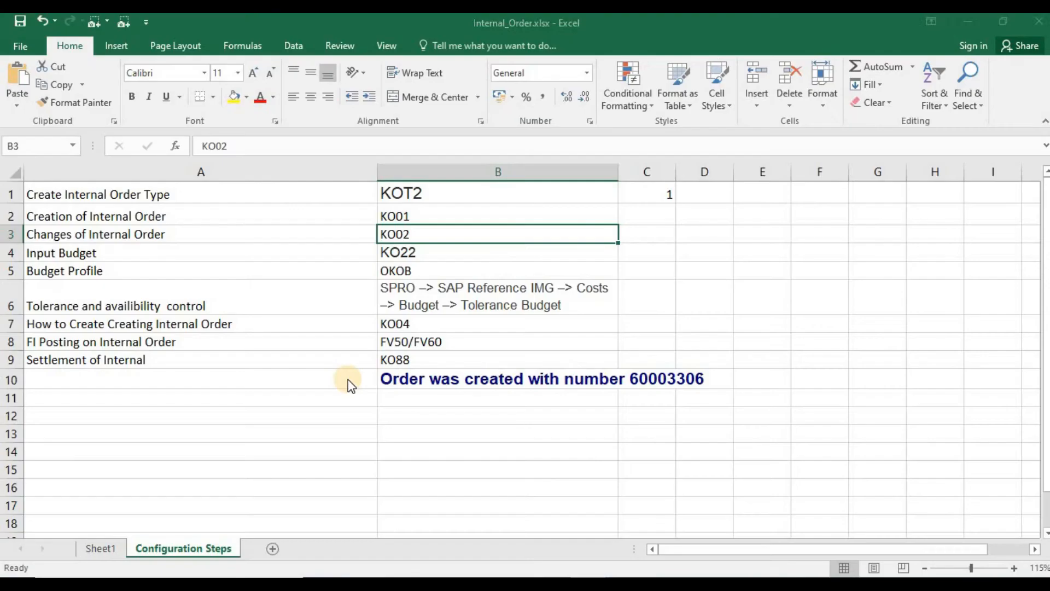
key(alt+Tab)
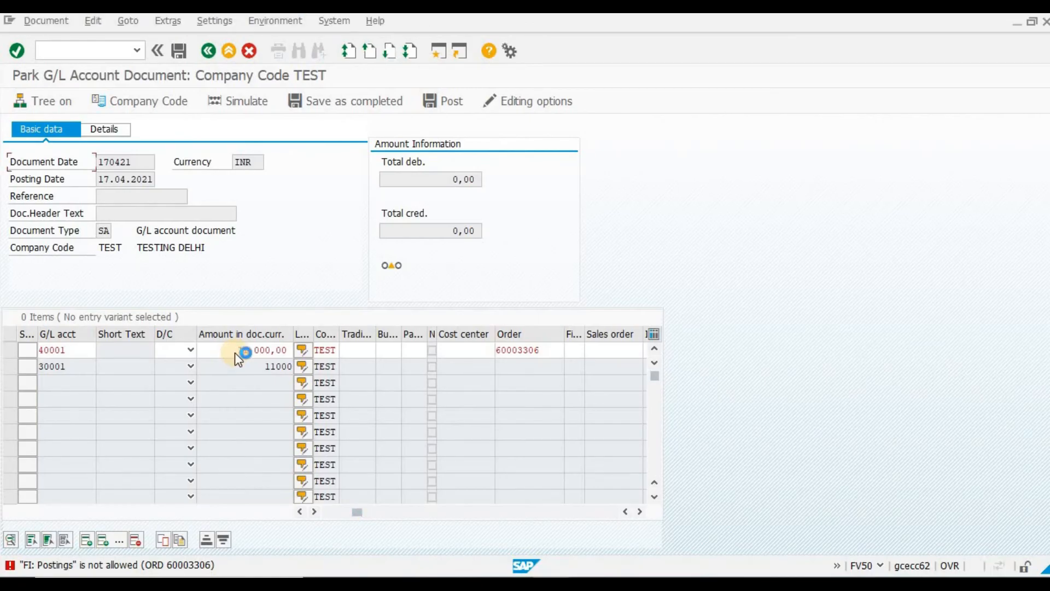
key(Return)
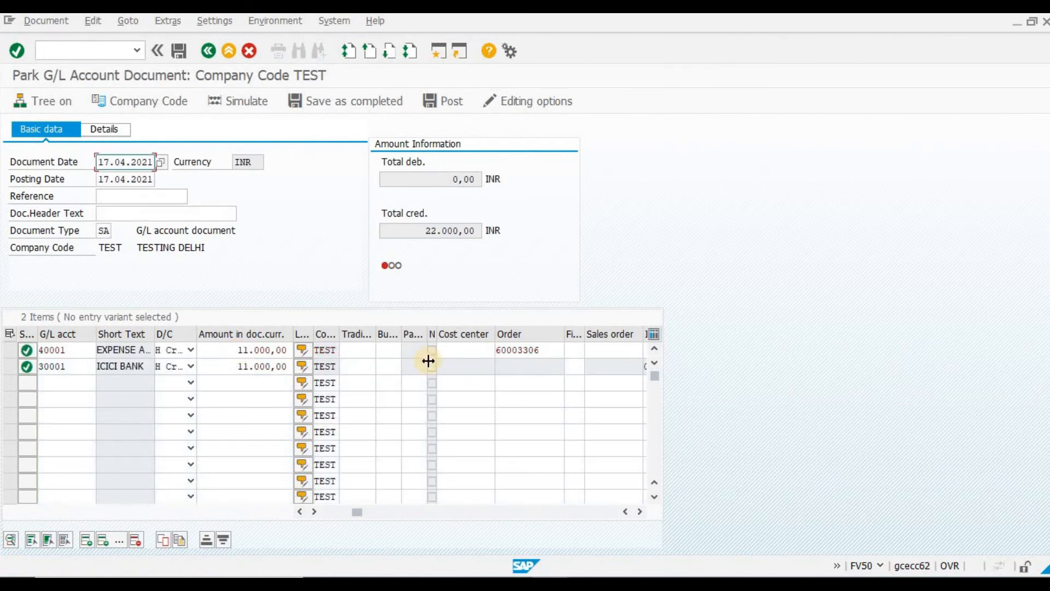
click(235, 102)
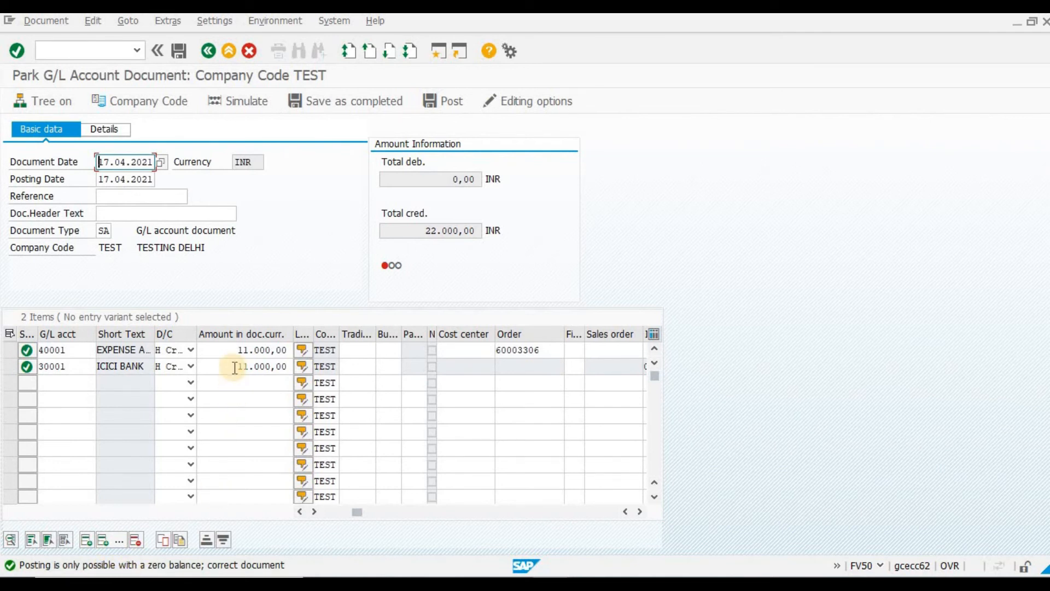
- Set the ICICI BANK line to Credit and the expense account line to Debit, and revalidate the document
click(171, 367)
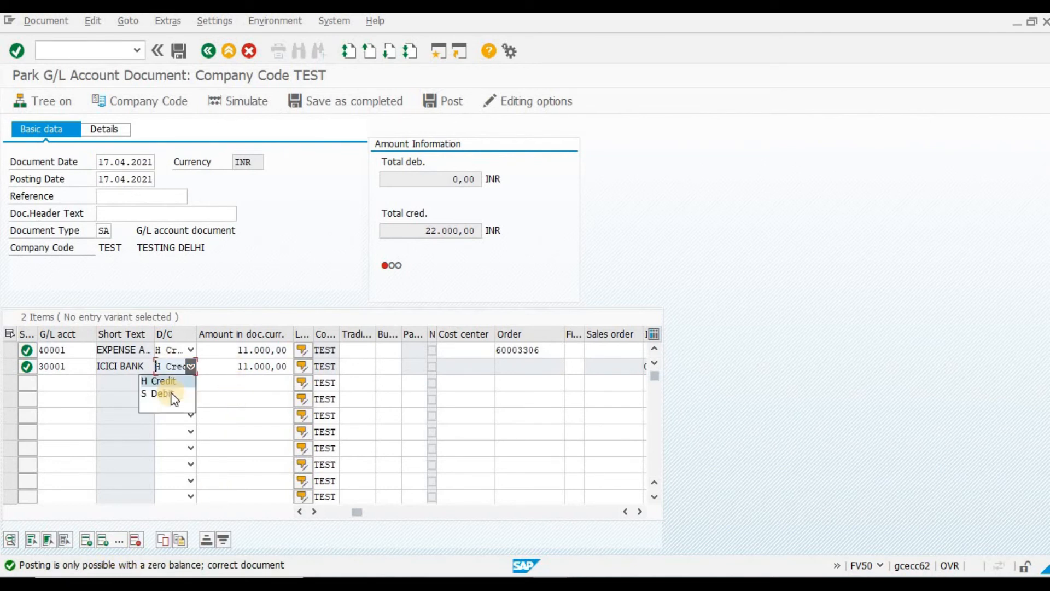
click(171, 381)
click(190, 350)
click(168, 376)
click(211, 356)
key(Return)
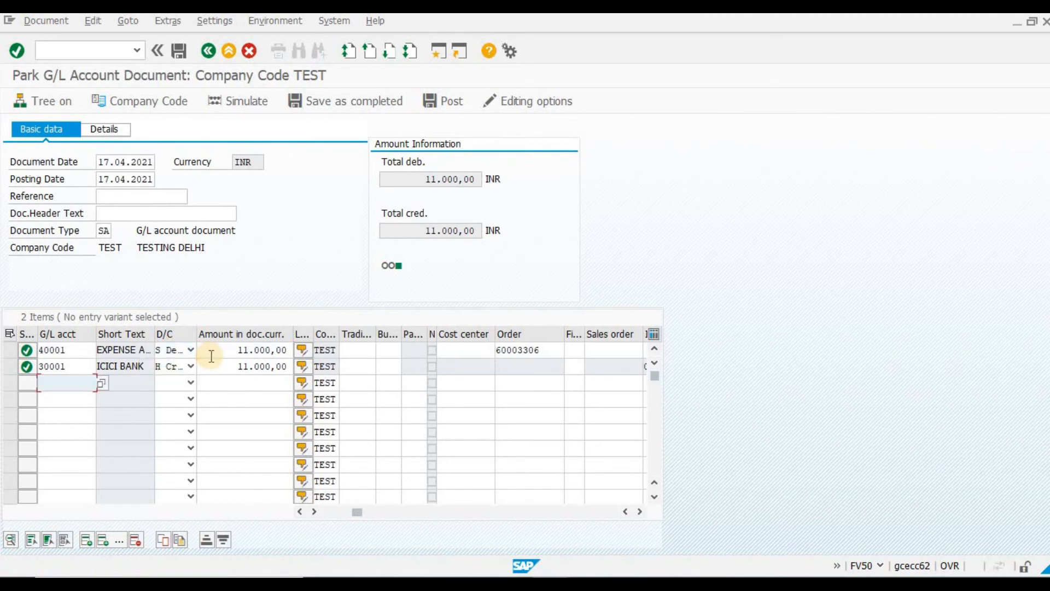
- Simulate the document with 11000 line amounts and return to the entry screen
click(257, 111)
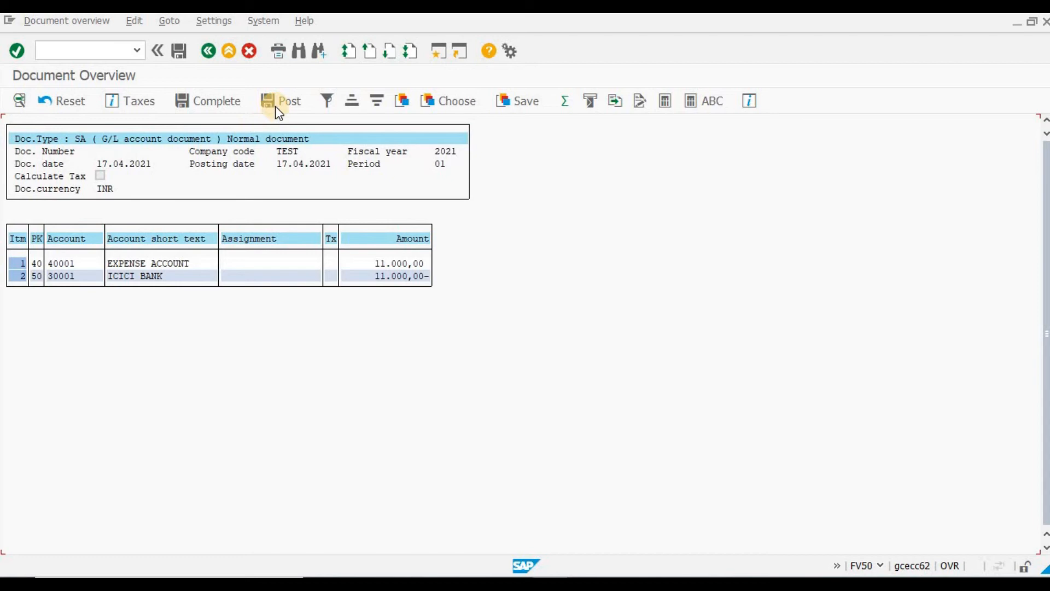
click(211, 55)
key(Return)
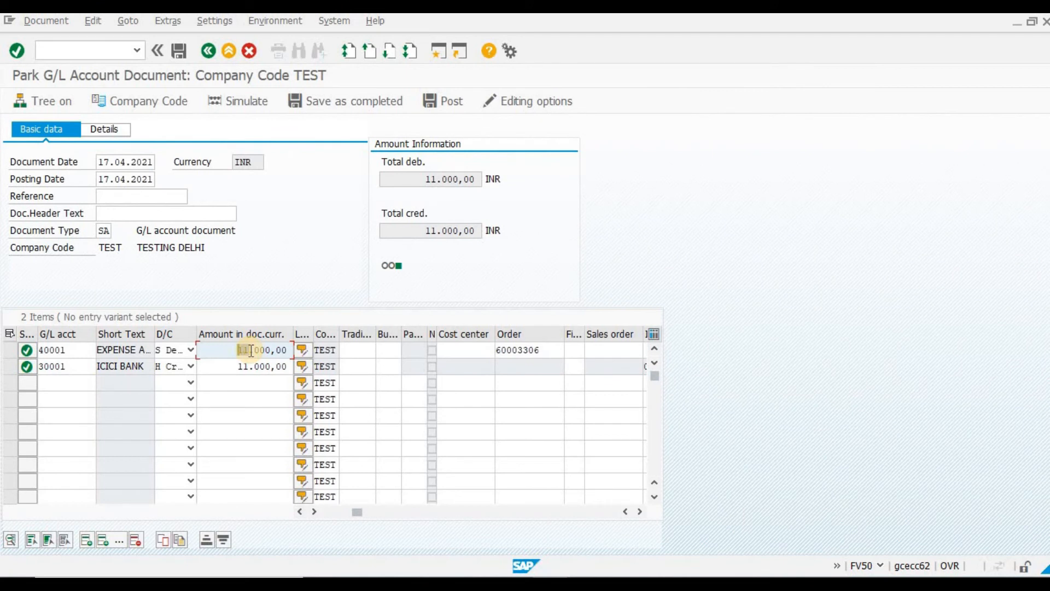
- Set both line items' amounts to 50000 and validate the document
double_click(251, 351)
text(50000)
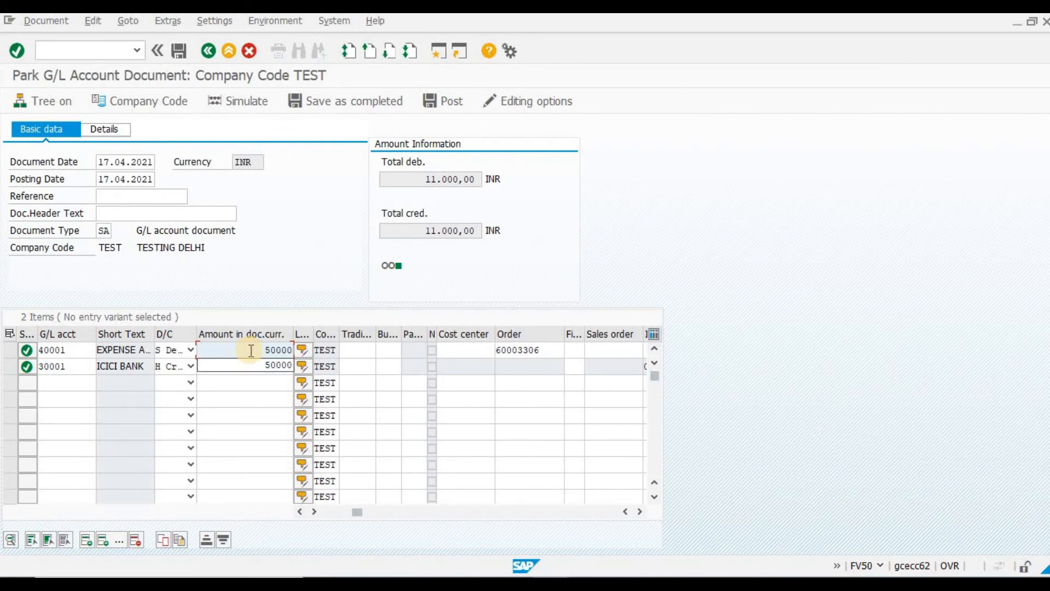
key(Tab)
key(Down)
key(shift+Tab)
text(5)
key(shift+End)
text(0000)
key(Return)
- Simulate the document with 50000 line amounts and go back to editing it
click(238, 108)
click(214, 58)
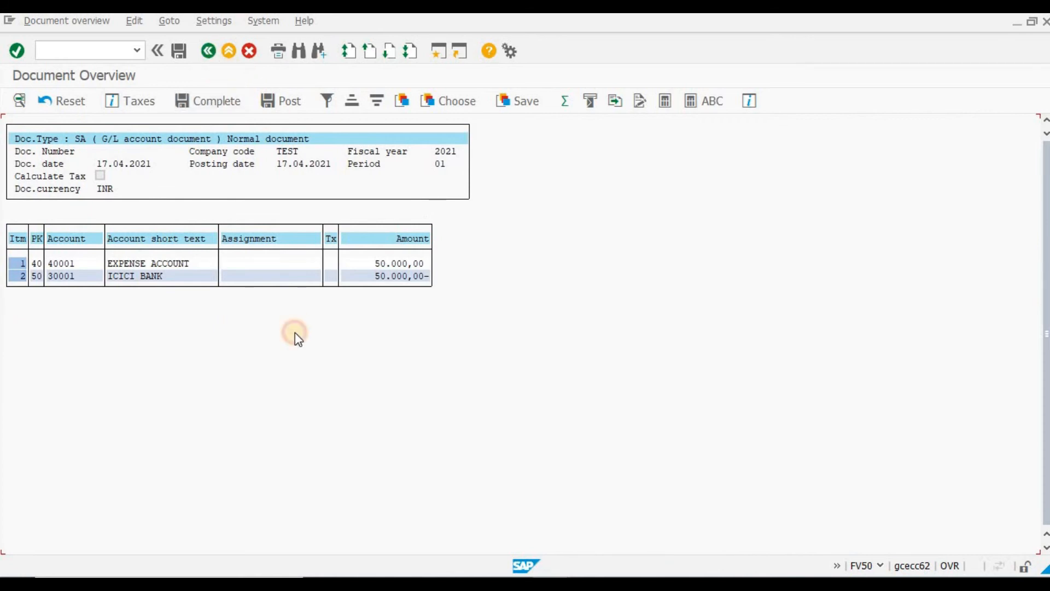
click(339, 382)
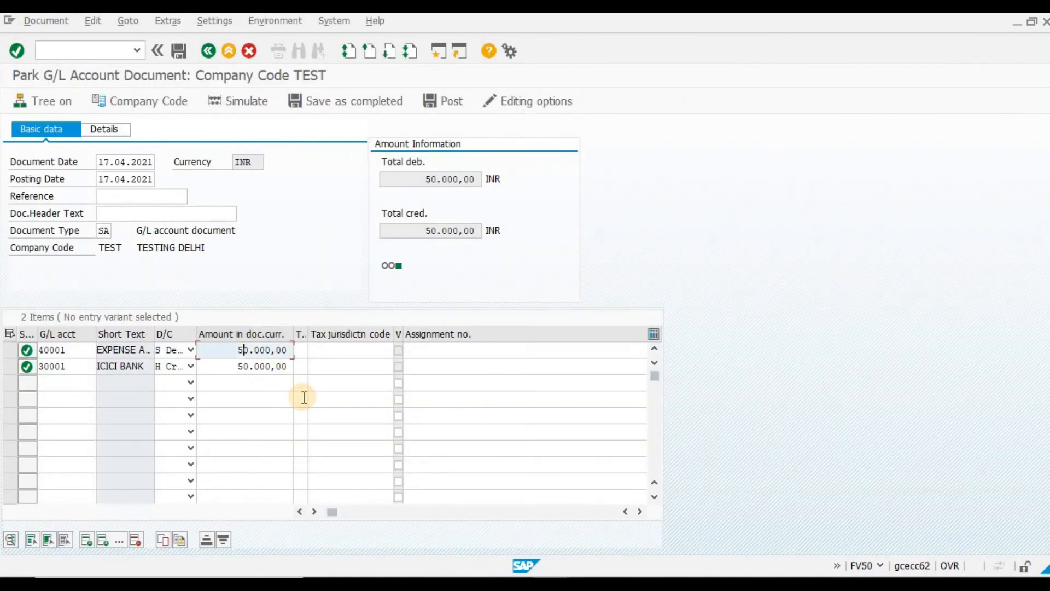
- Raise both line items' amounts to 51000 and validate the document
key(Down)
key(shift+Left)
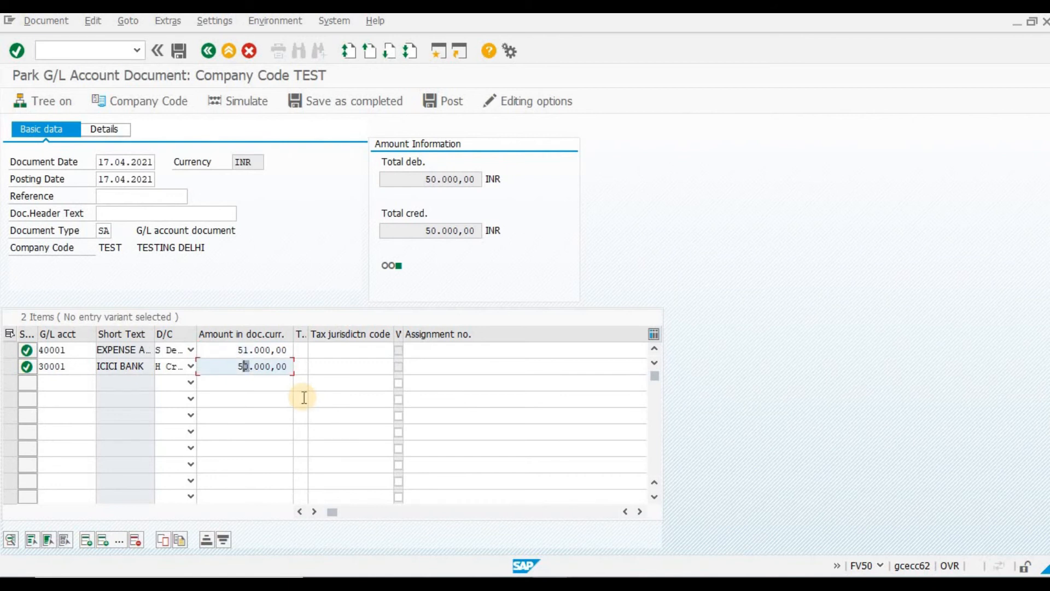
text(1)
key(Return)
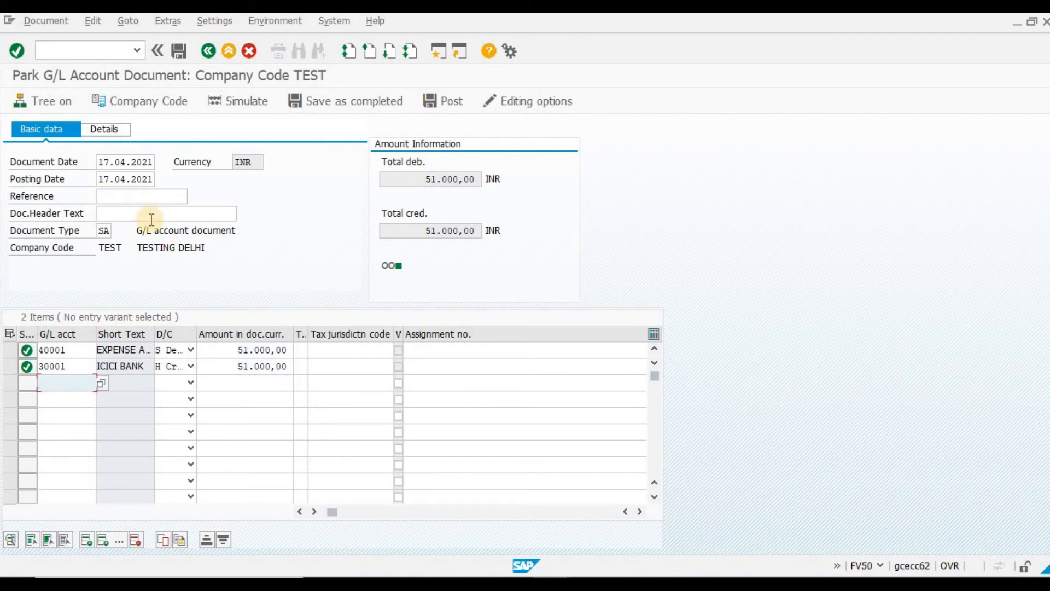
- Check the first line item's order assignment, then simulate the 51000 document and try to post it
click(242, 348)
key(Tab)
key(Tab)
key(Tab)
key(Tab)
key(Tab)
key(Tab)
key(Tab)
key(Tab)
key(Tab)
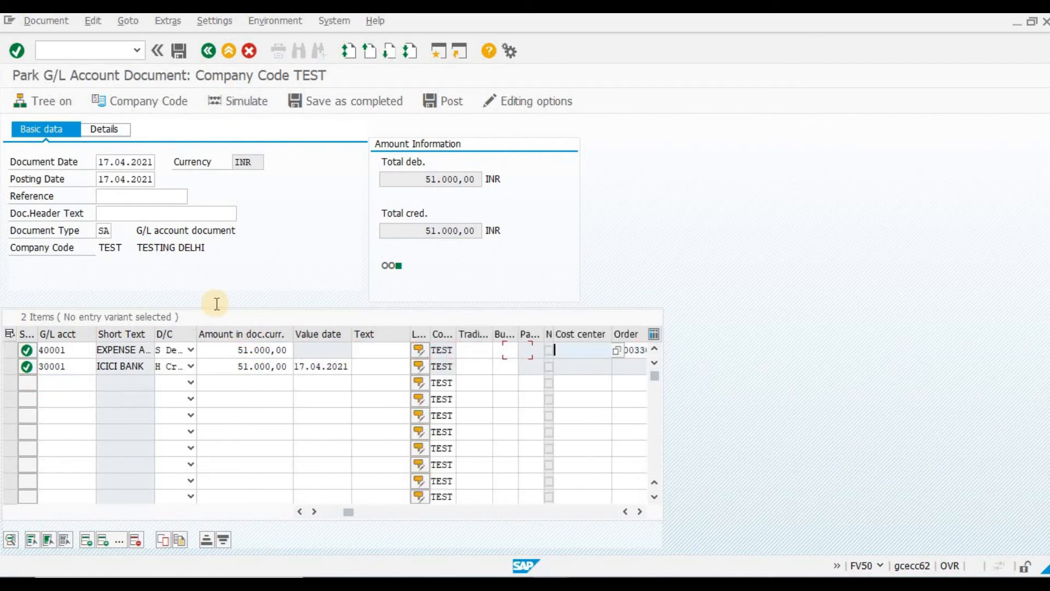
click(241, 104)
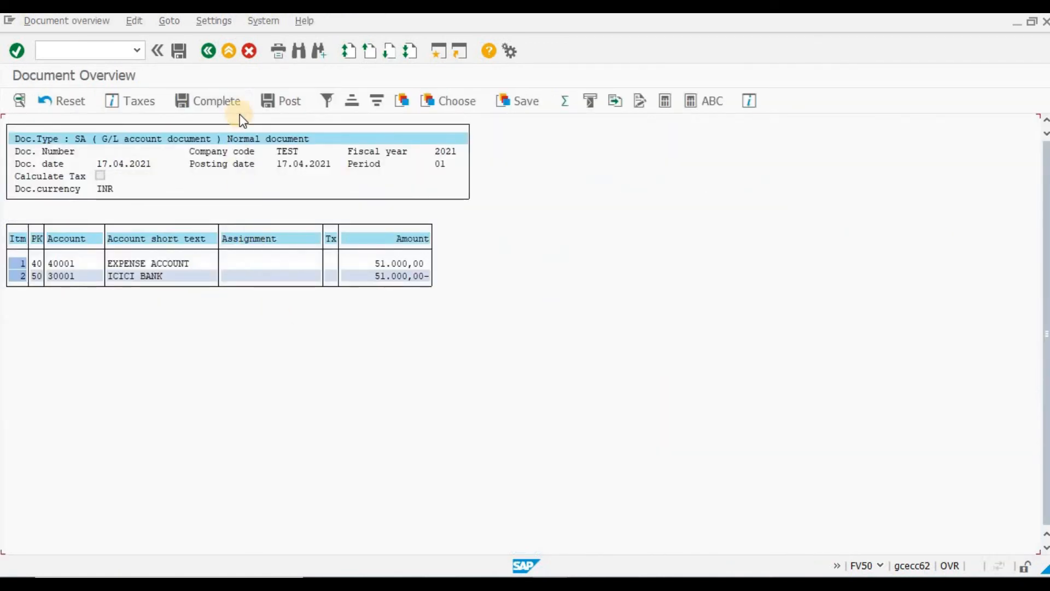
click(267, 104)
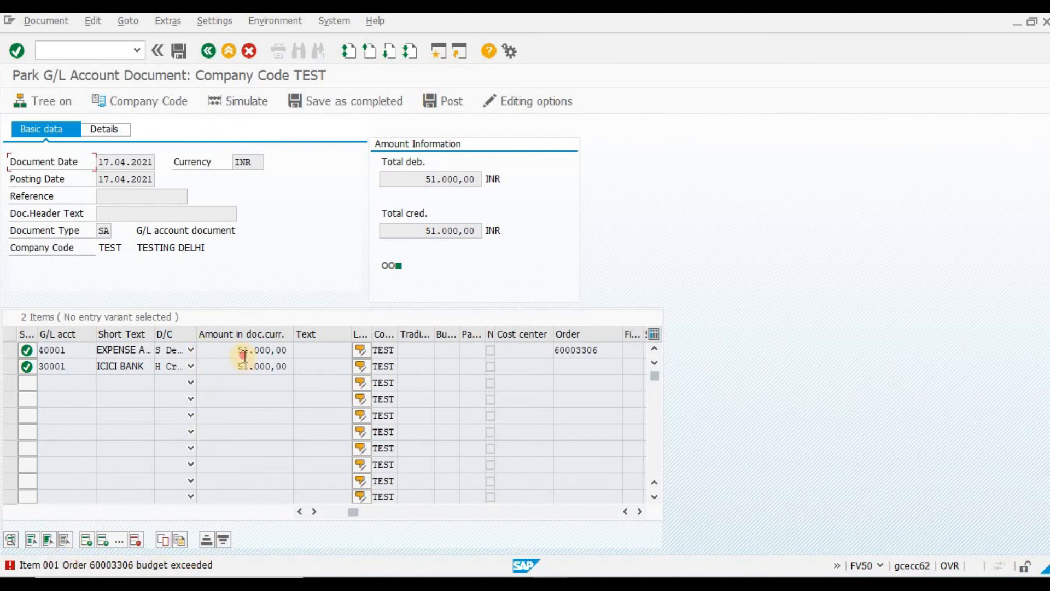
- Leave the 51000 document without posting it
key(Left)
key(shift+Right)
key(shift+Right)
key(F3)
key(Left)
key(Return)
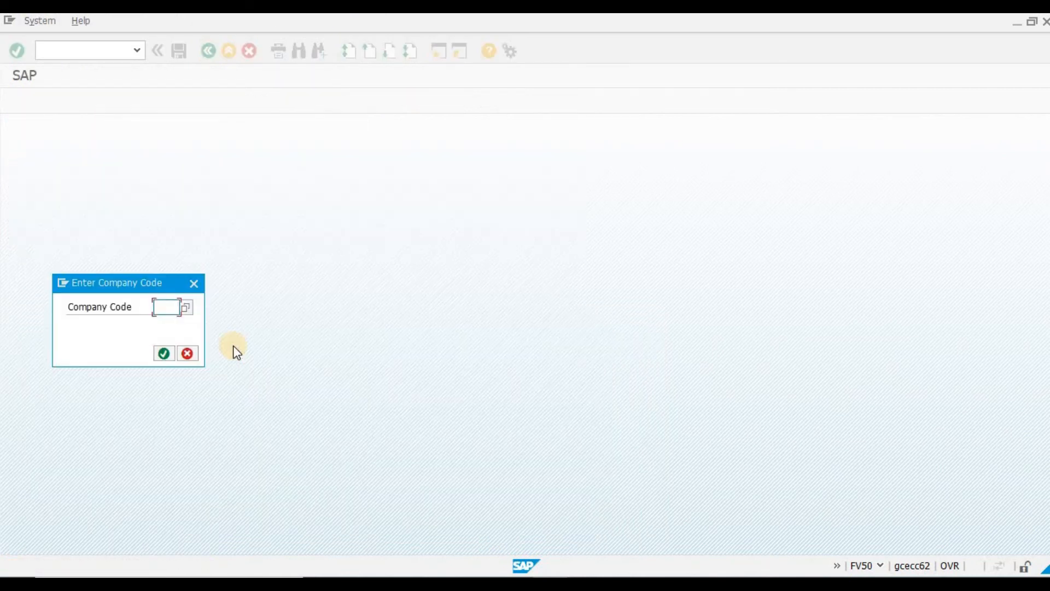
- Start a G/L document for company code TEST with document date 170421, currency INR and reference TESTING CC PC
text(TEST)
key(Return)
text(170421)
key(Tab)
text(INR)
key(Tab)
key(Tab)
text(TESTING CC PC)
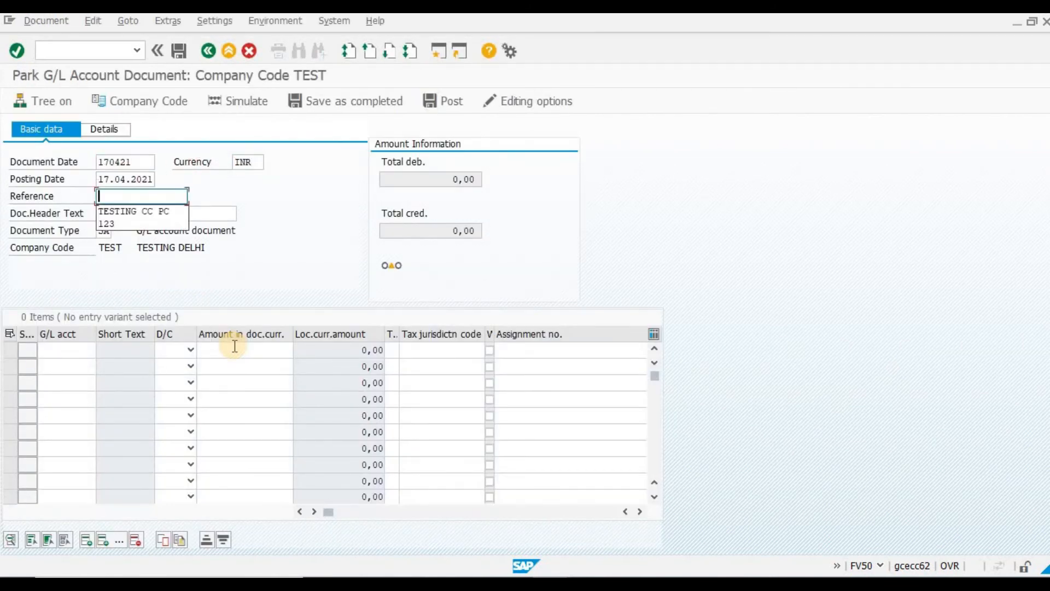
key(Tab)
key(Tab)
key(Tab)
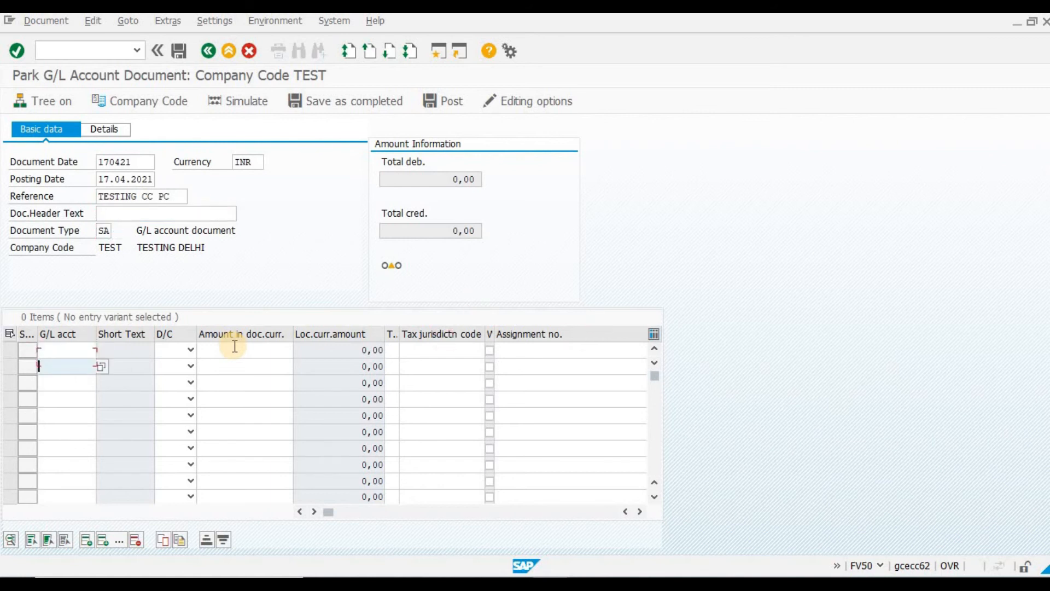
- Enter G/L account 40001 on the first line item and 30001 on the second
key(Down)
key(Return)
key(Down)
key(Down)
key(Up)
key(BackSpace)
key(Down)
key(Down)
key(Return)
key(Tab)
key(Tab)
key(Up)
key(shift+Tab)
key(Tab)
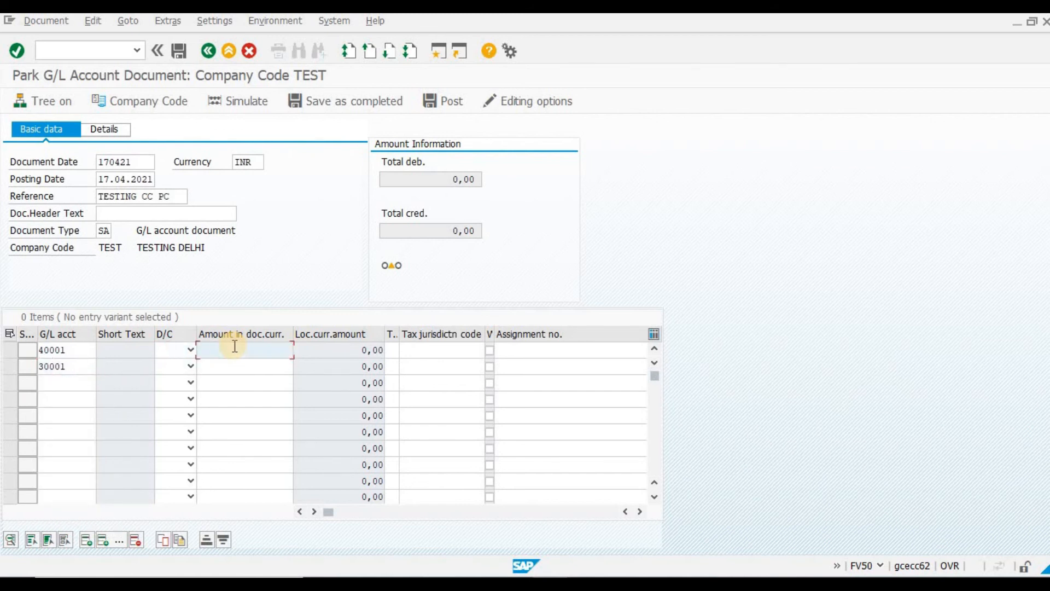
- Set the 40001 line to Debit and the 30001 line to Credit
key(shift+Tab)
key(F4)
key(Down)
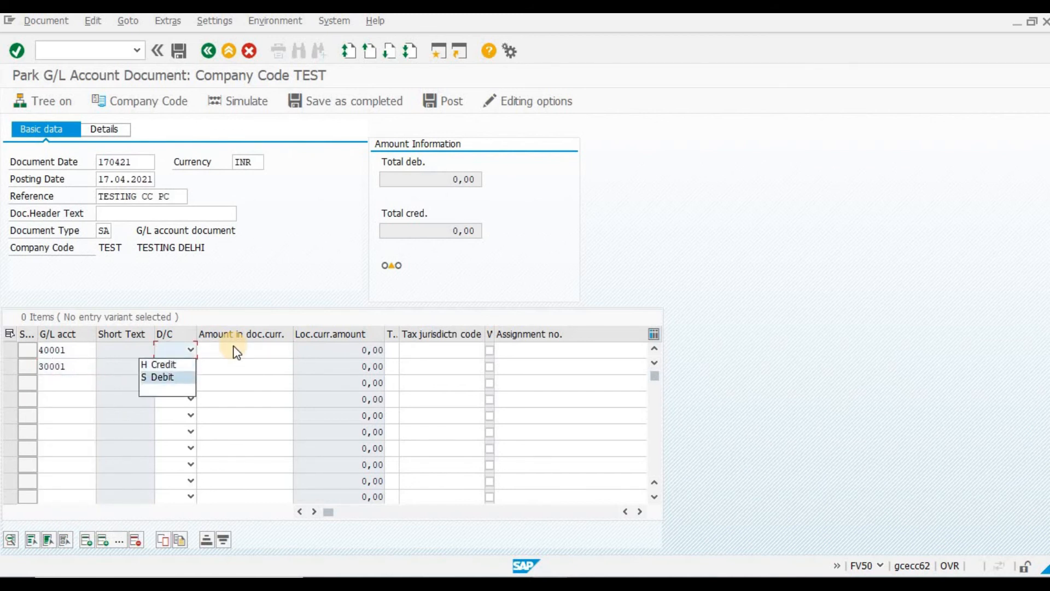
key(Return)
key(Down)
key(F4)
key(Down)
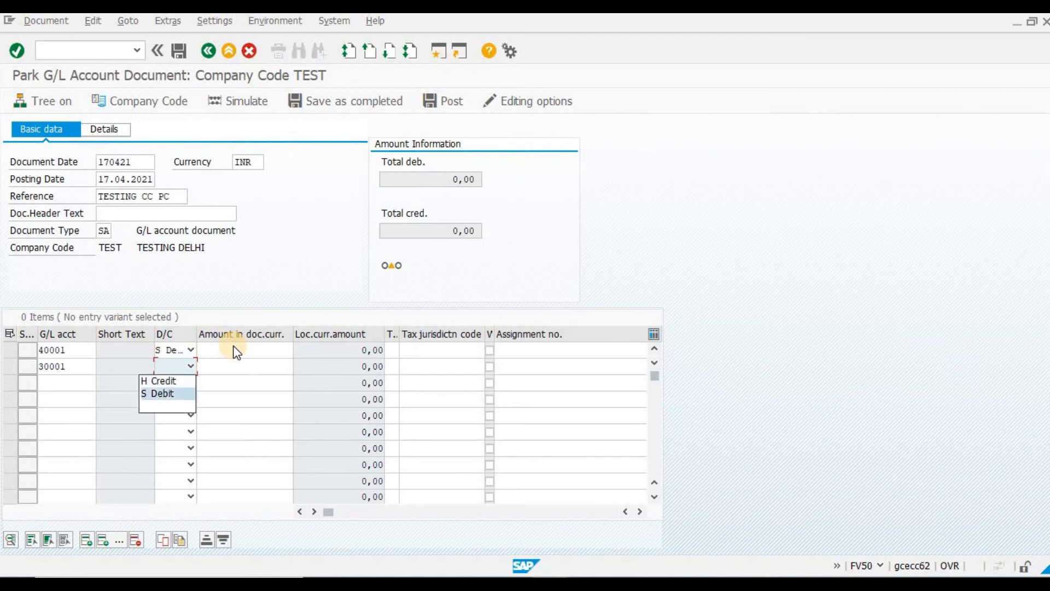
key(Up)
key(Return)
- Set the amount of both line items to 10000
key(Tab)
key(Up)
text(10000)
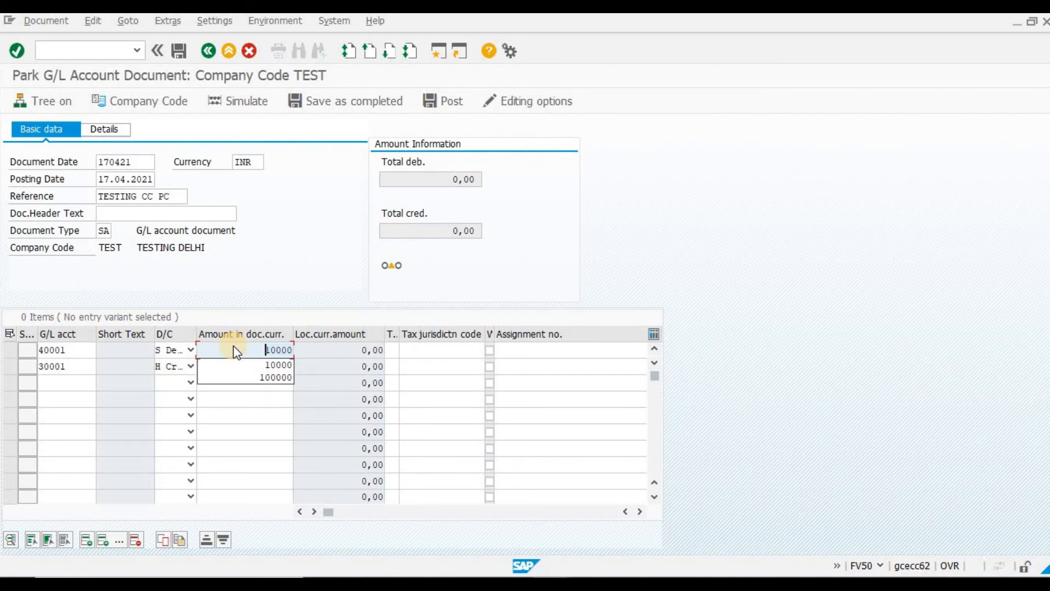
key(Return)
key(Down)
text(10000)
- Assign the PLANT BUILDING internal order to the 40001 debit line and validate the document entries
key(Tab)
key(Tab)
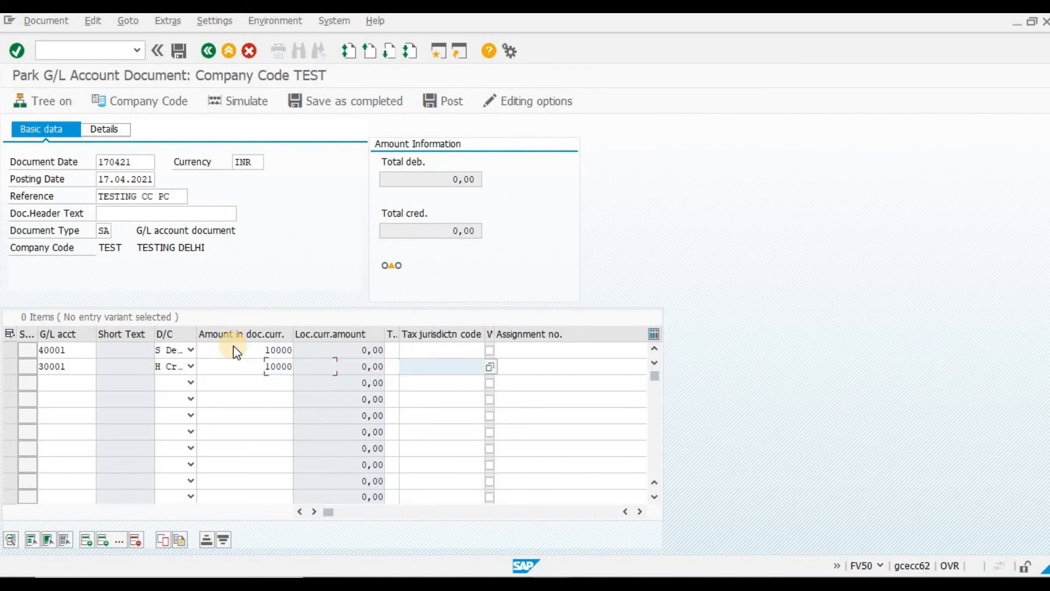
key(Tab)
key(Tab)
key(Tab)
key(Tab)
key(Up)
key(Tab)
key(Tab)
key(Tab)
key(Tab)
key(Tab)
key(Tab)
key(Tab)
key(Tab)
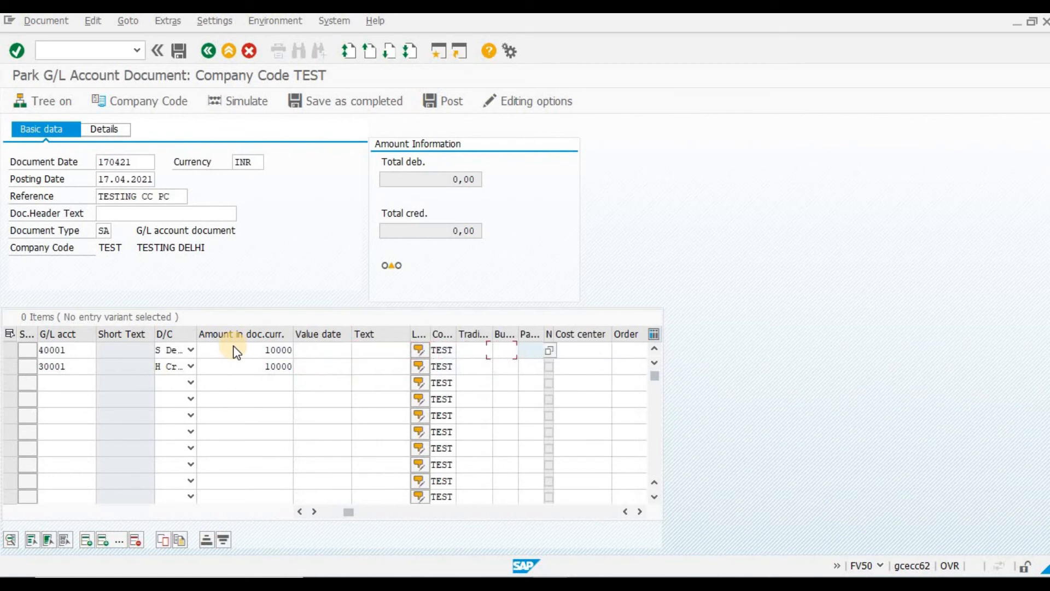
key(Down)
key(Return)
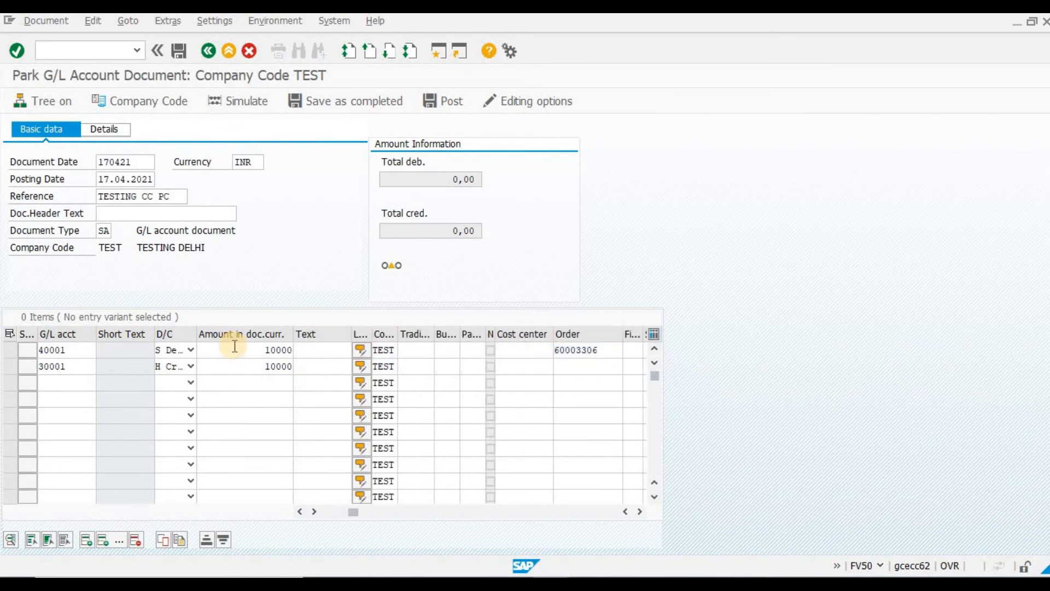
key(Return)
- Try to post the G/L document, read the detailed explanation of the posting message and leave the document
click(430, 101)
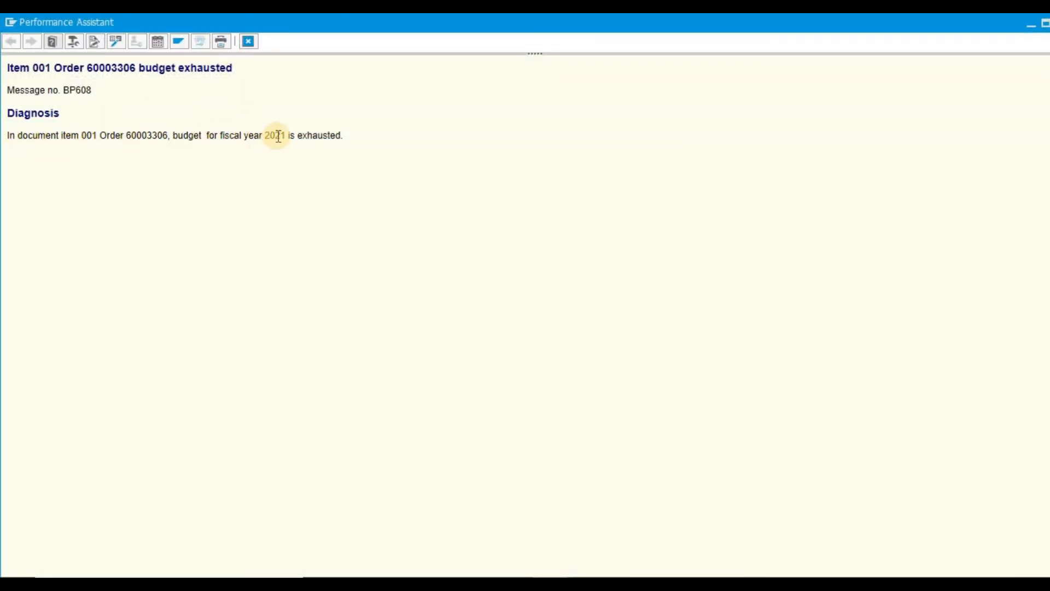
click(1034, 29)
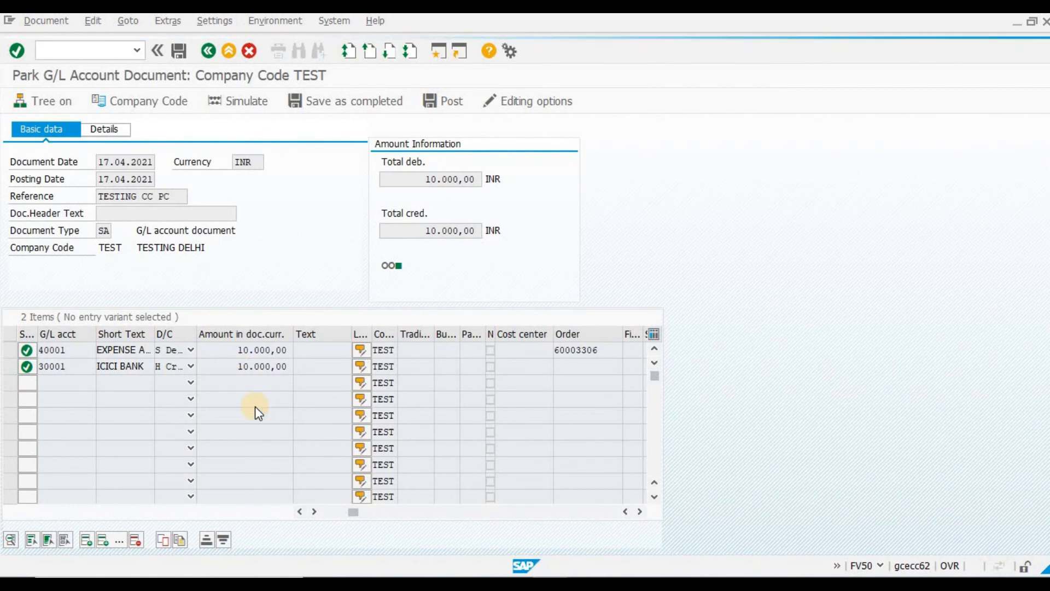
click(197, 356)
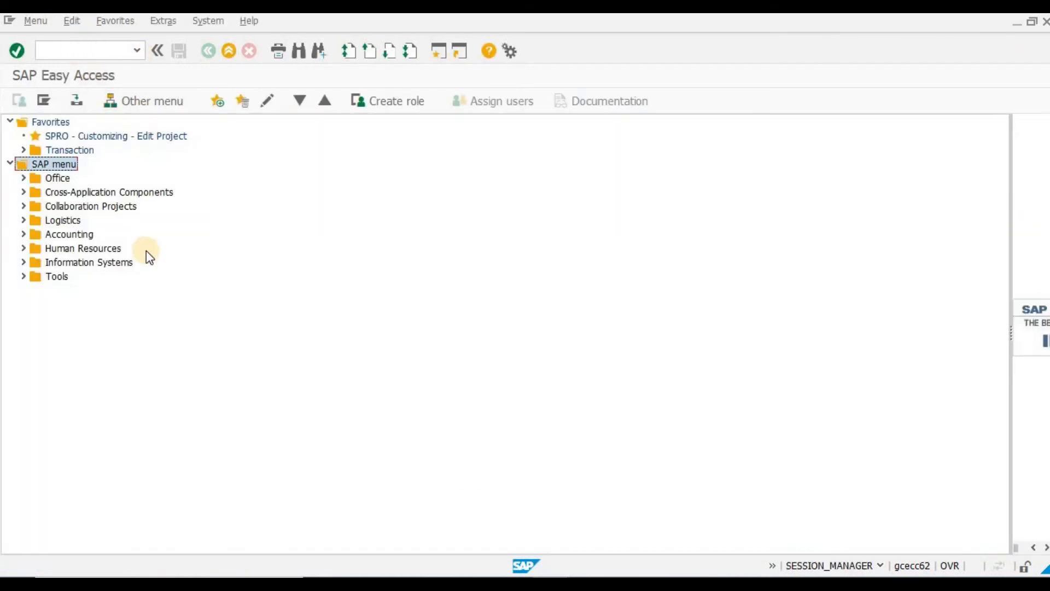
- Open the Orders: Actual/Plan/Variance report (S_ALR_87012993) for internal orders in Controlling
click(24, 233)
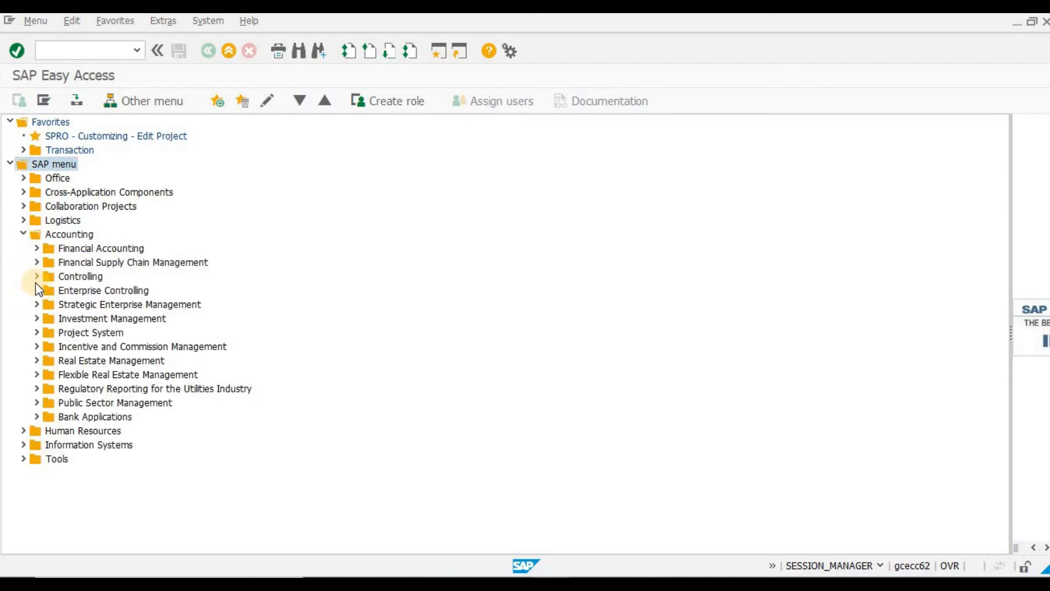
click(37, 276)
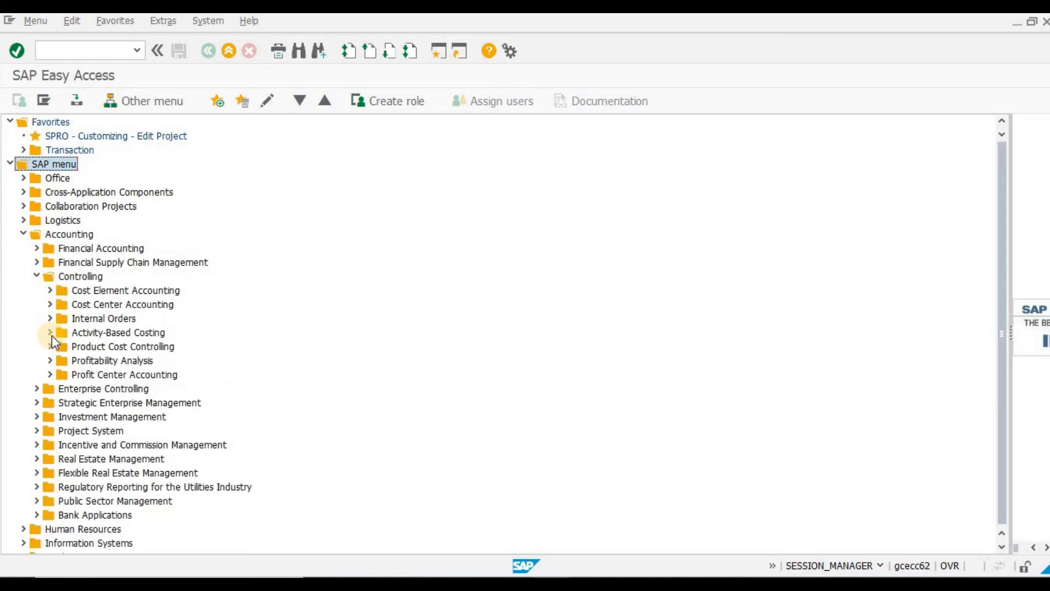
click(48, 319)
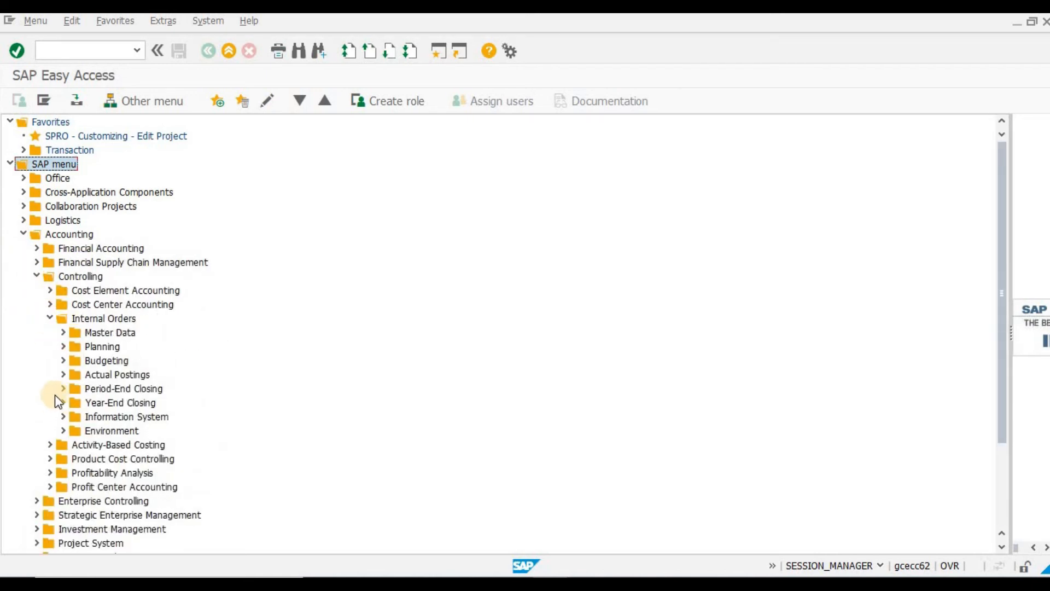
click(63, 417)
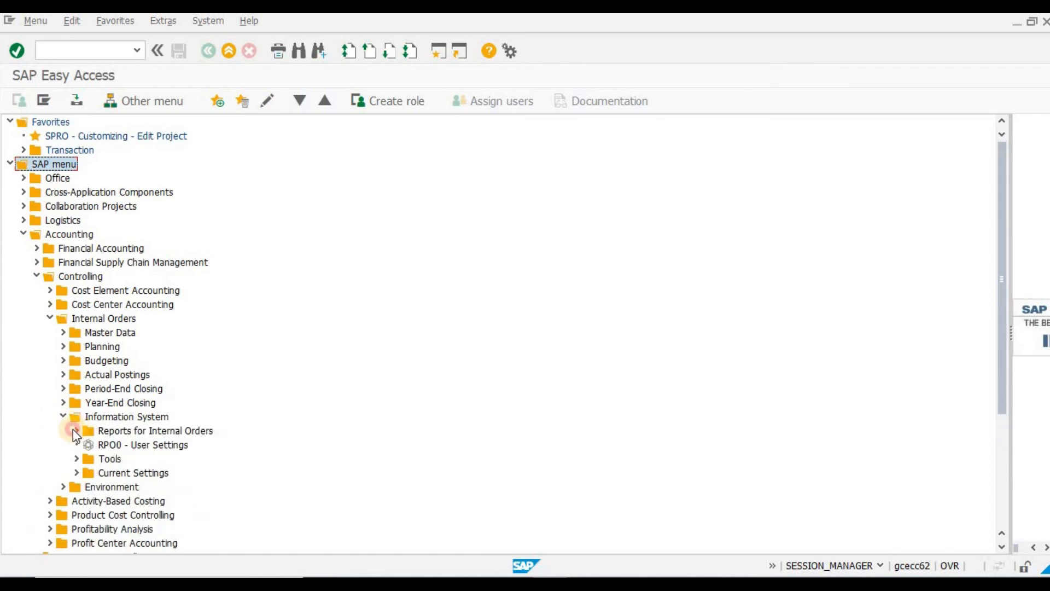
click(77, 431)
click(89, 445)
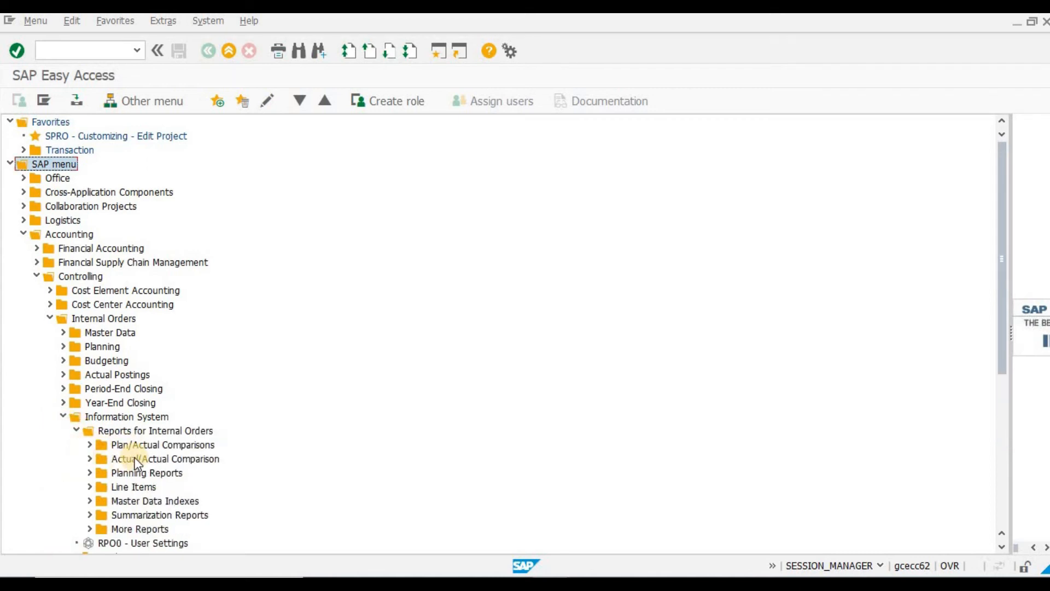
double_click(263, 459)
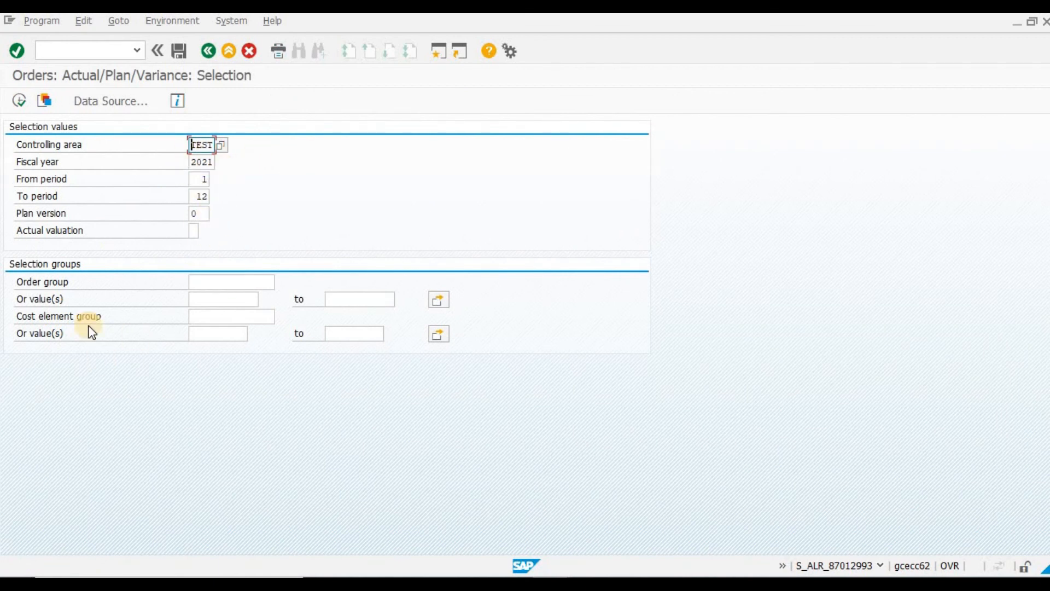
- Run the variance report for controlling area TEST, fiscal year 2021, periods 1 to 12, check the PLANT BUILDING order and exit
click(19, 101)
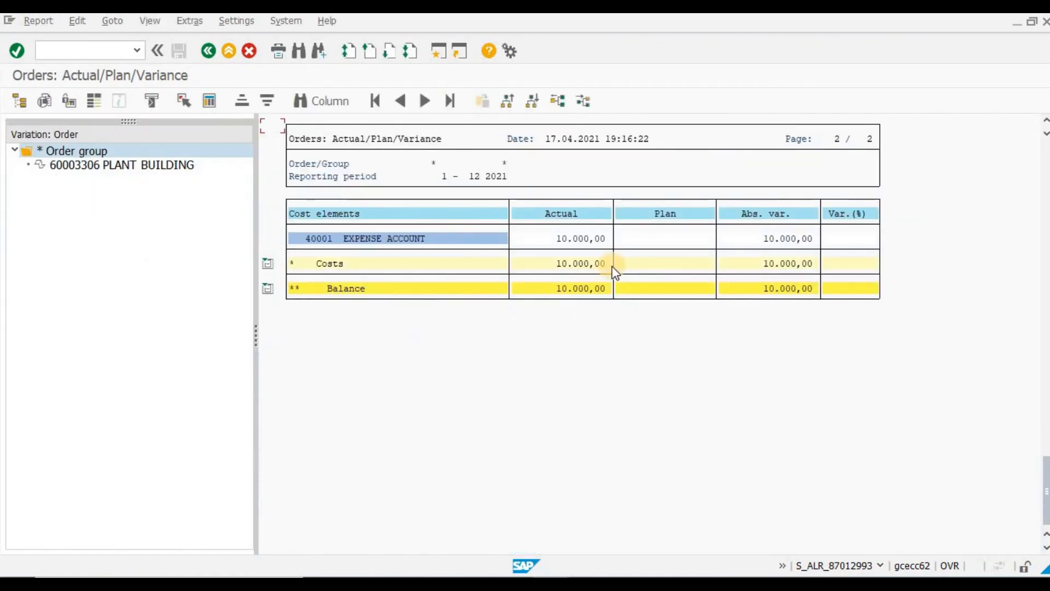
click(116, 163)
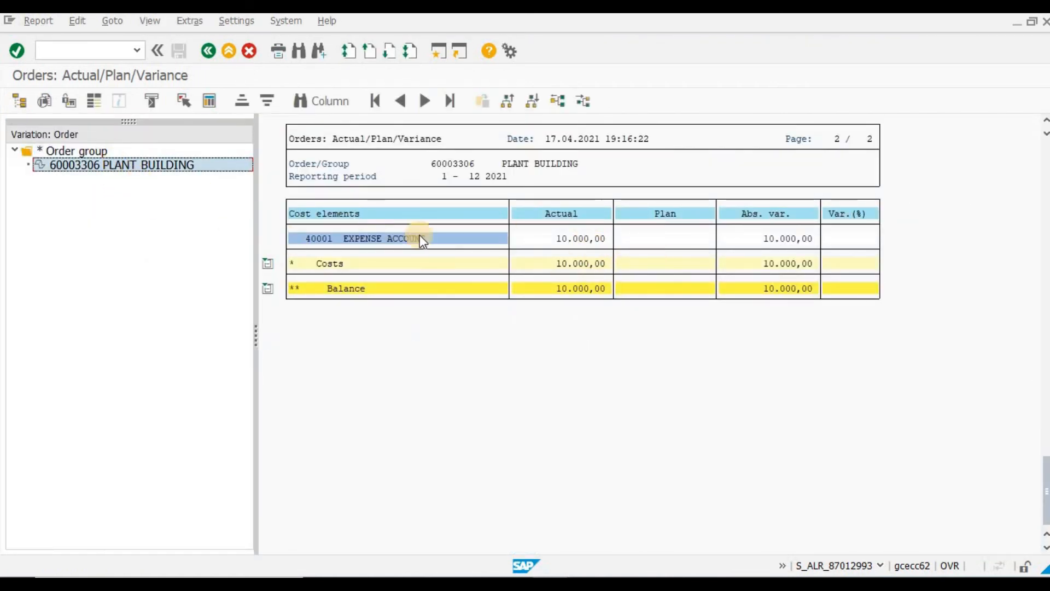
click(209, 51)
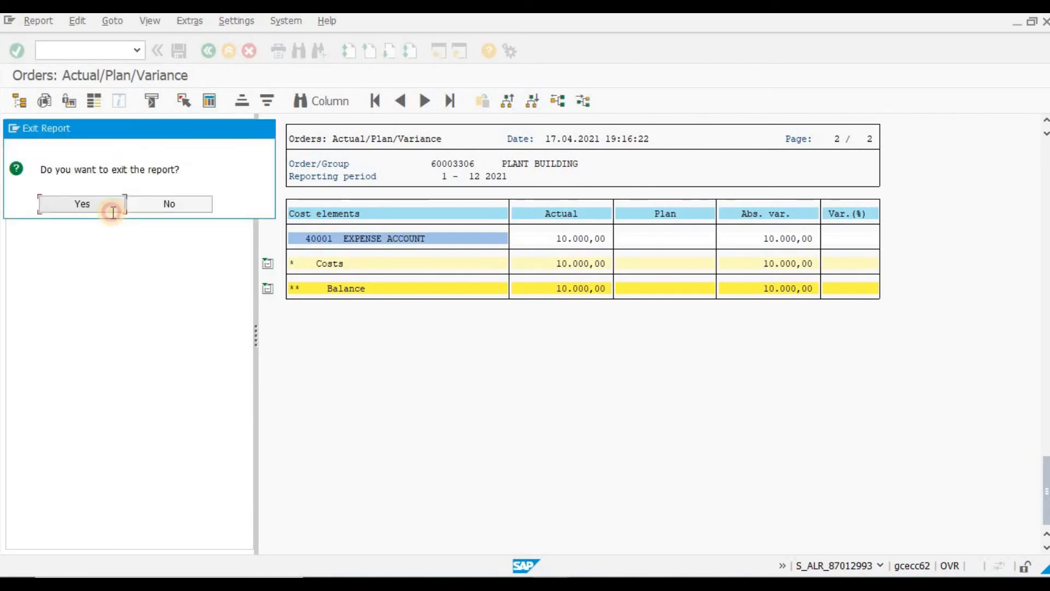
key(Return)
click(215, 51)
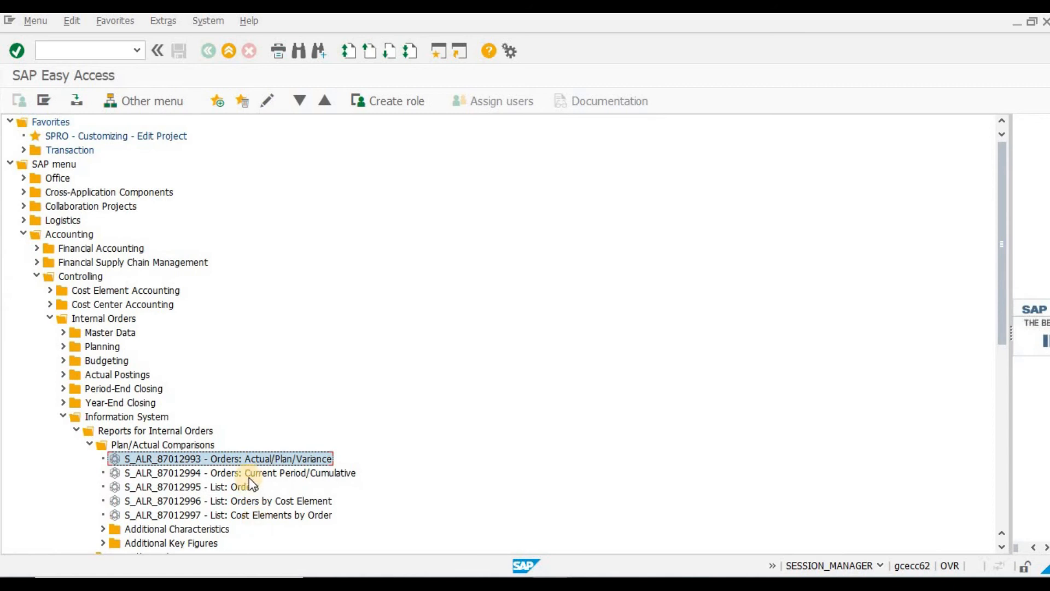
- Examine which internal order reports are available for plan/actual and actual/actual comparisons, planning, line items and summarization
scroll(256, 467, down, 1)
click(254, 463)
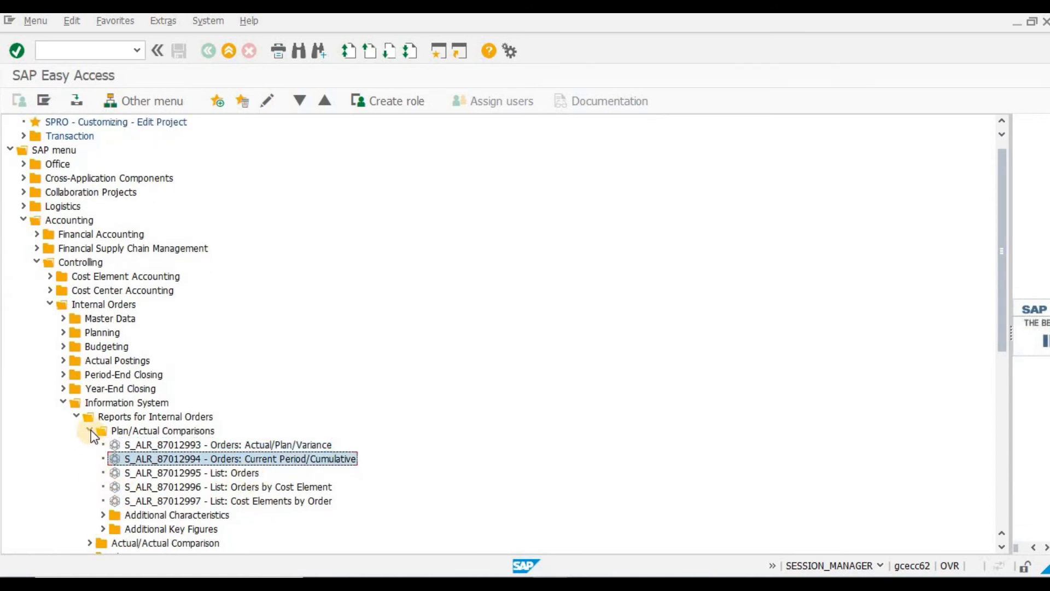
scroll(180, 487, down, 1)
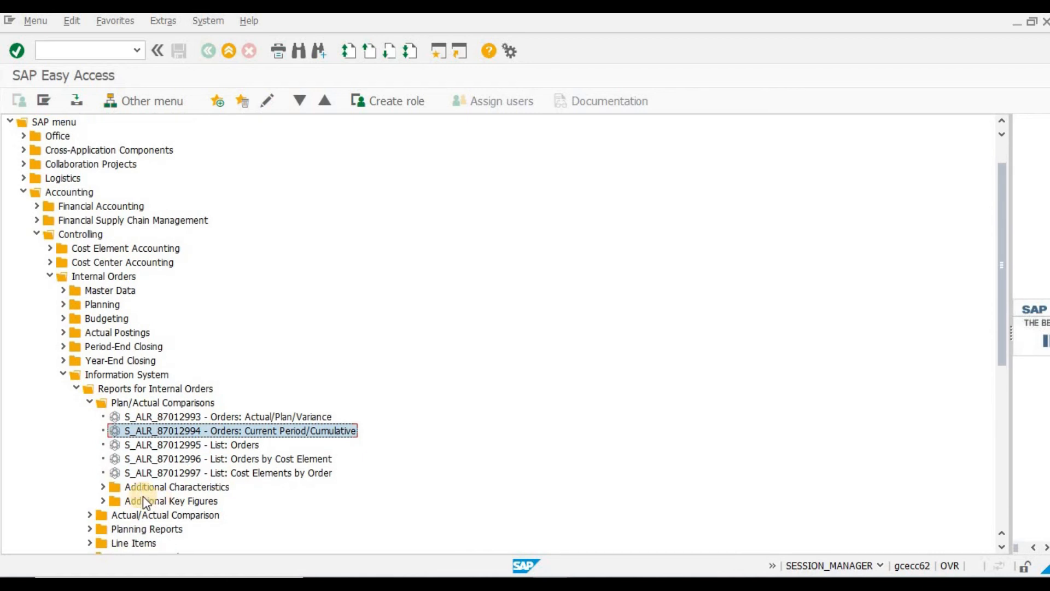
scroll(87, 486, down, 1)
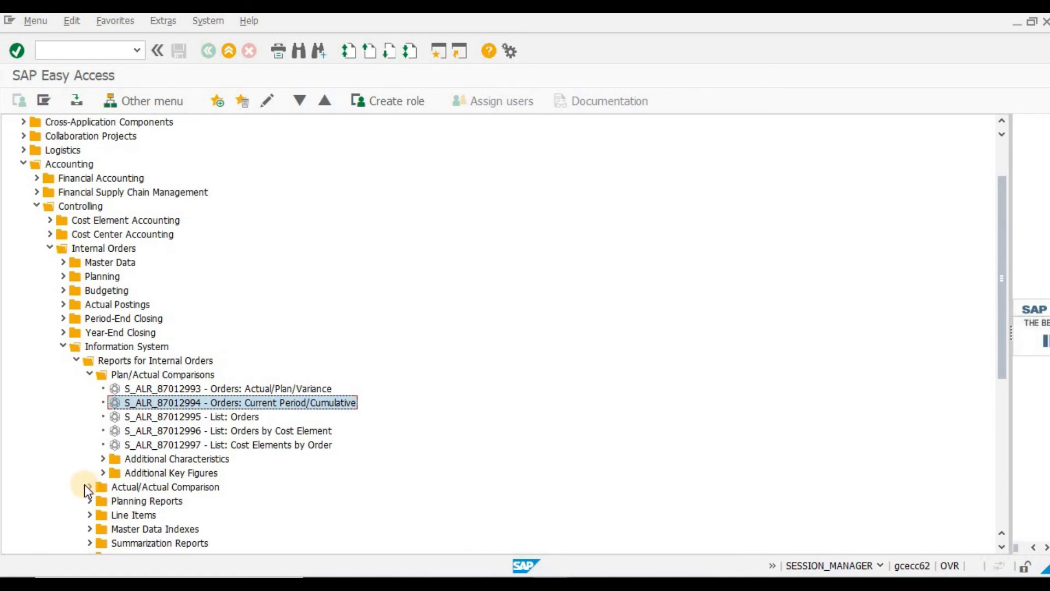
click(87, 486)
click(87, 486)
scroll(85, 495, down, 1)
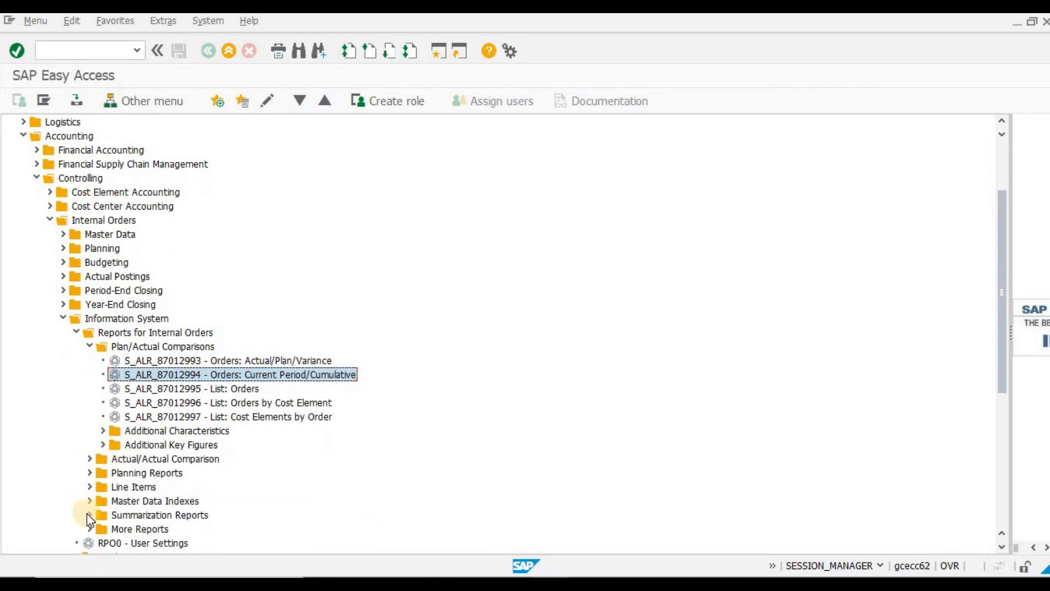
click(91, 515)
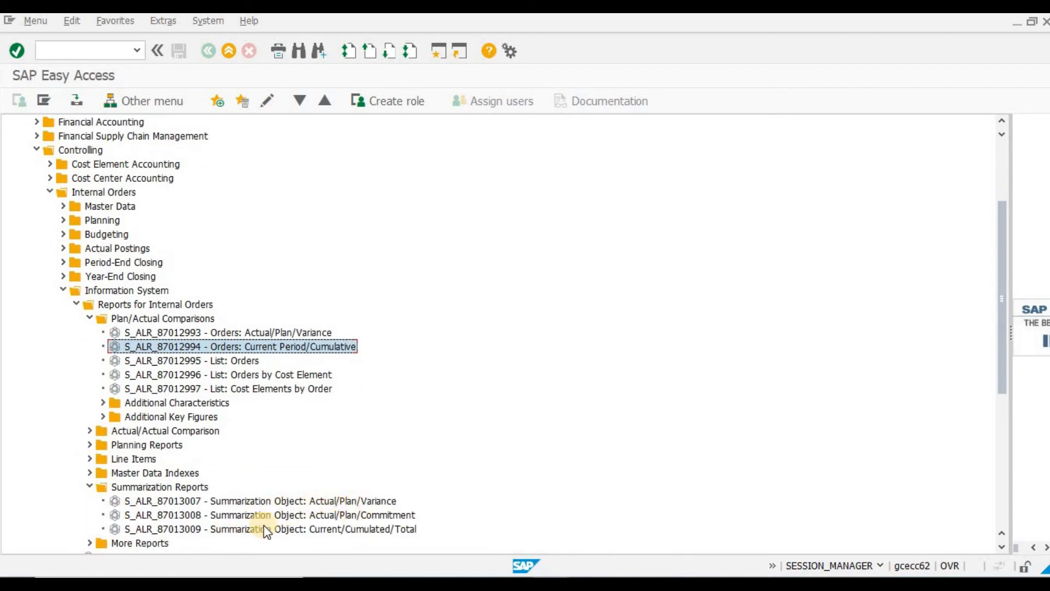
click(92, 457)
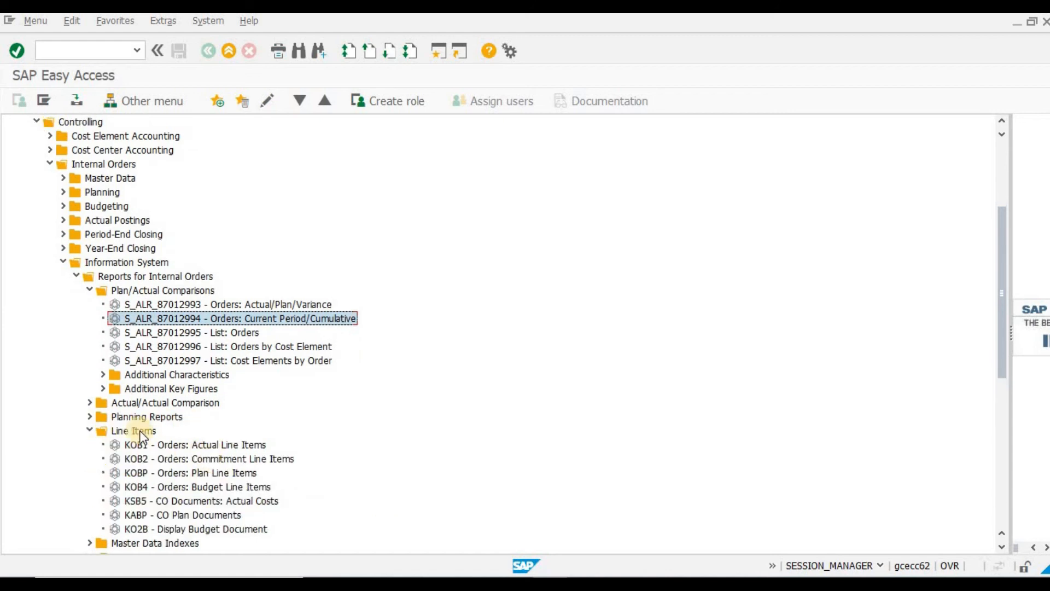
click(90, 416)
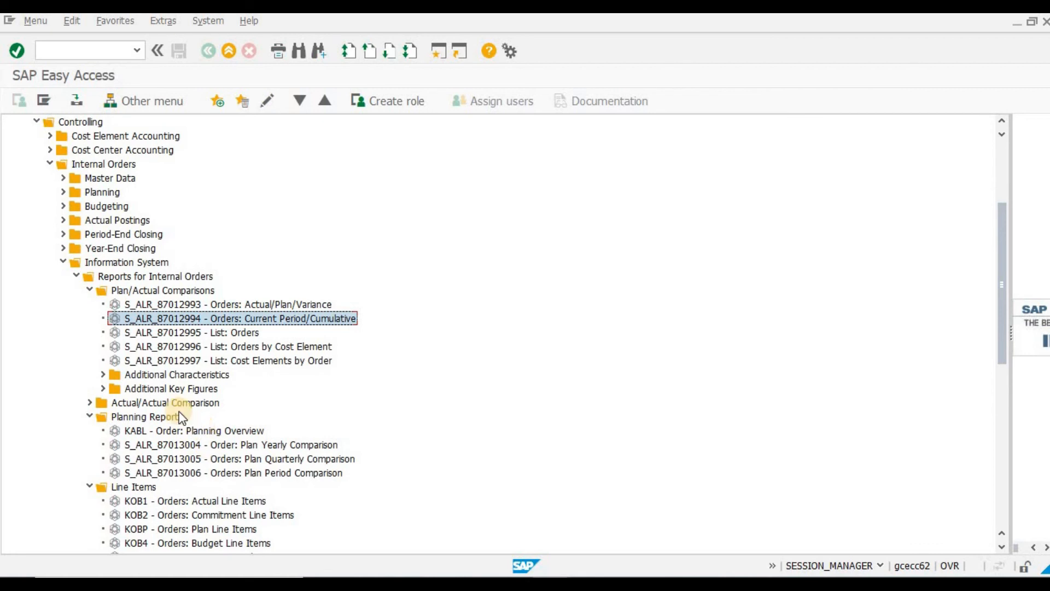
click(87, 403)
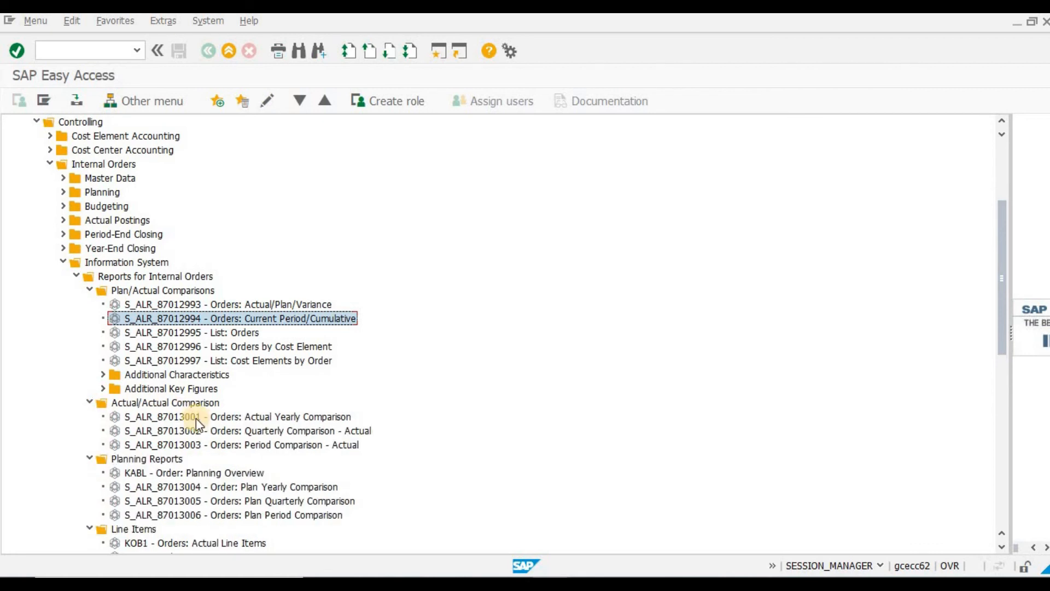
- Rerun the Orders: Actual/Plan/Variance report for 2021 and display the figures of the PLANT BUILDING order
double_click(238, 304)
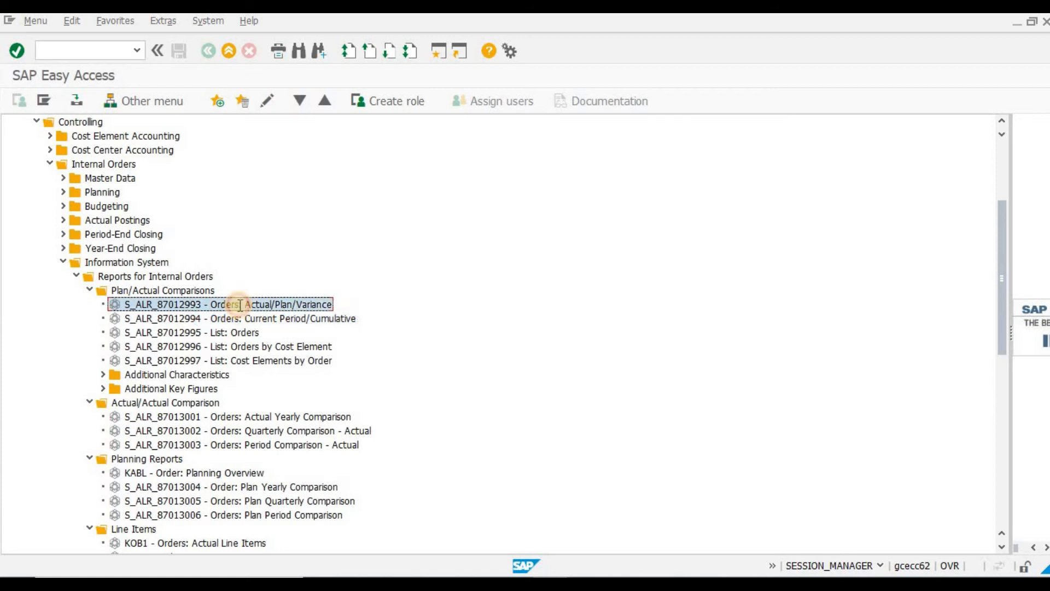
key(Tab)
key(Tab)
key(Tab)
key(Tab)
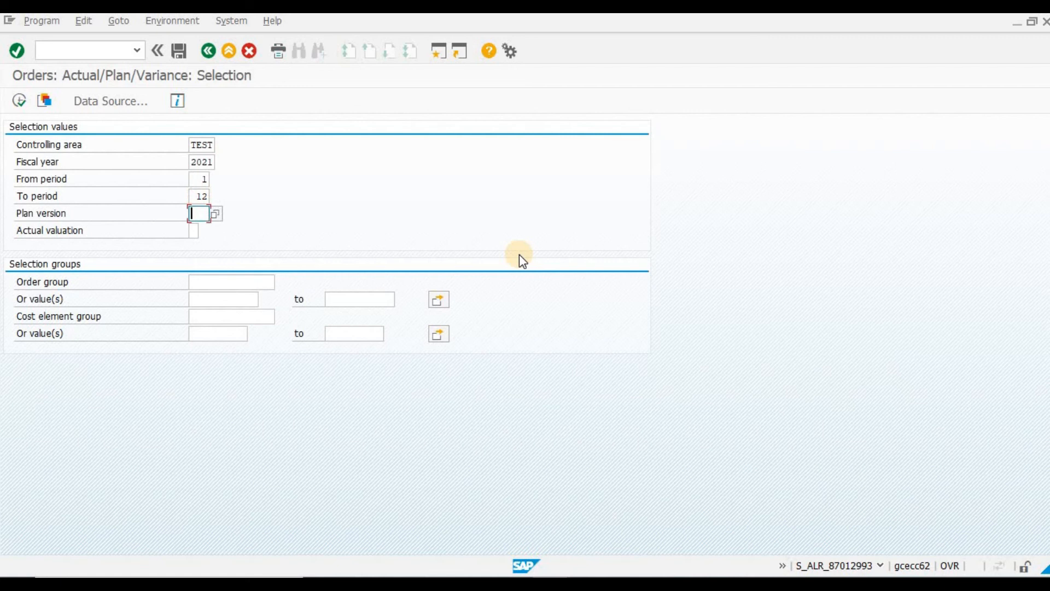
key(Tab)
click(20, 101)
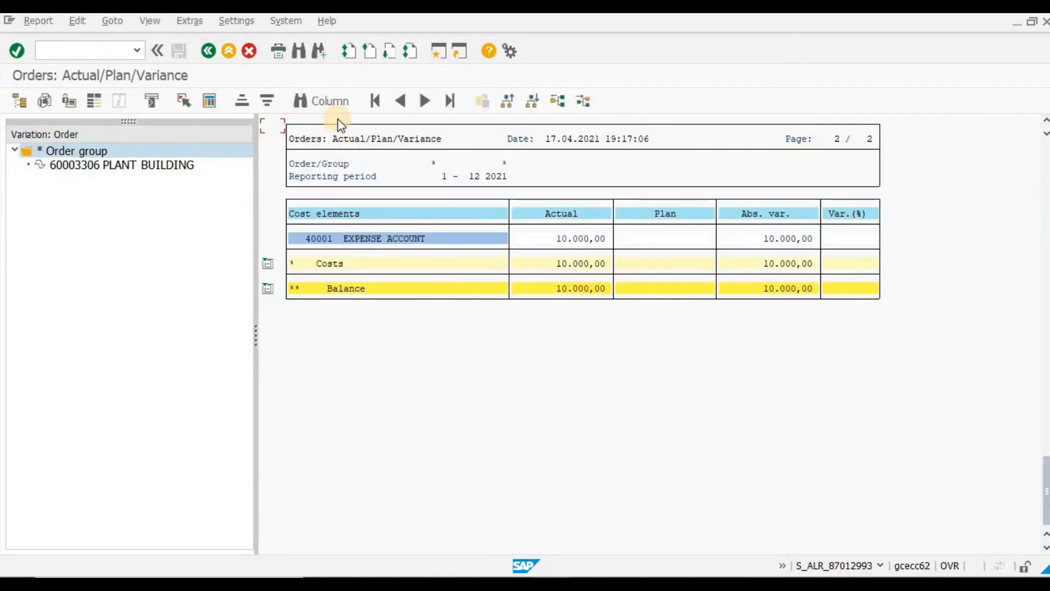
double_click(142, 164)
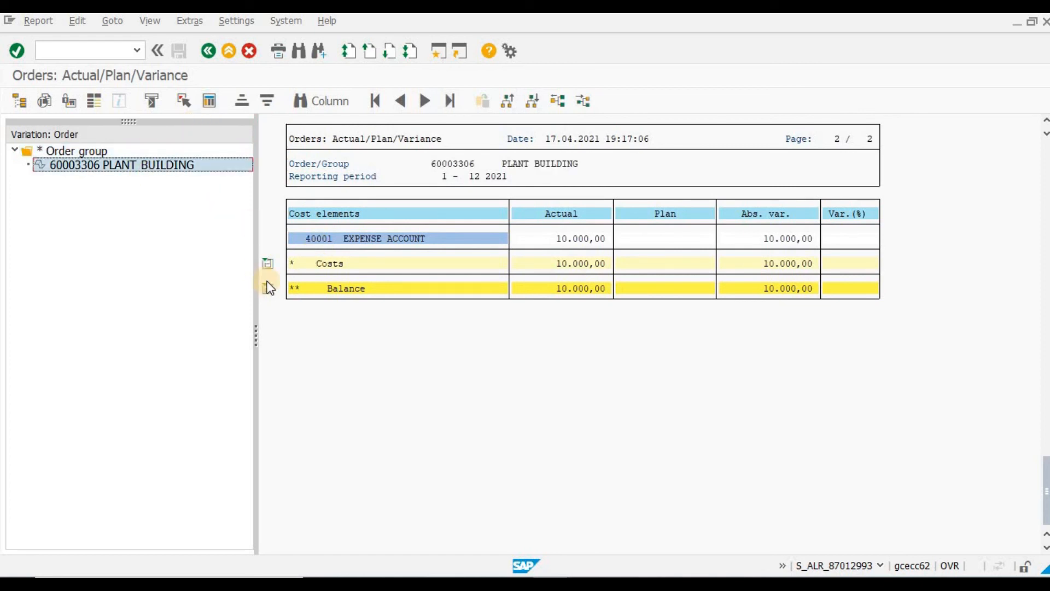
- Collapse the Costs row, toggle the Balance row of the variance report, and return to the report list
click(268, 263)
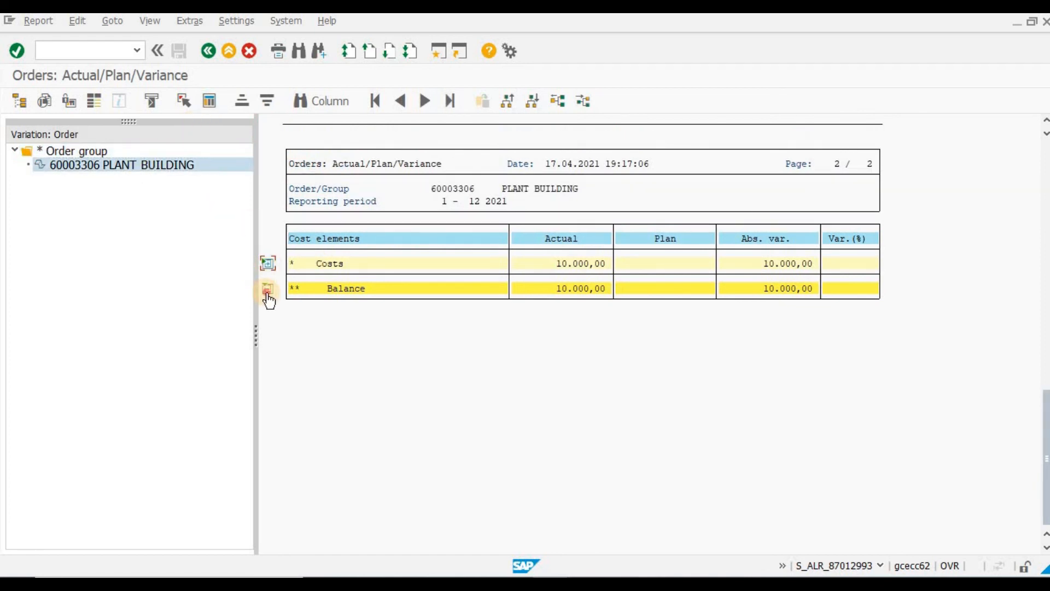
click(268, 292)
click(267, 293)
click(267, 293)
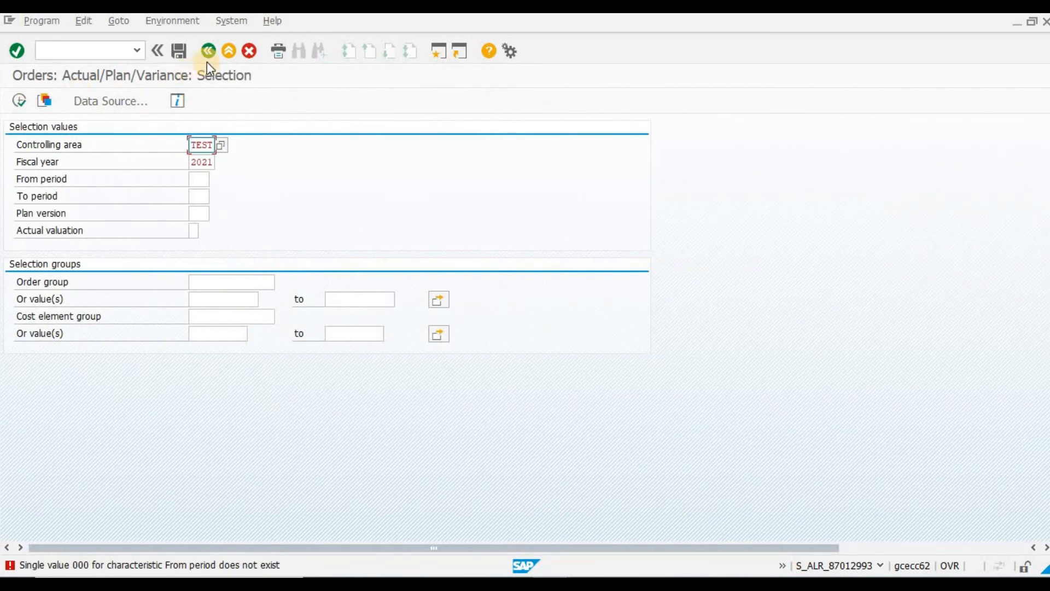
click(207, 52)
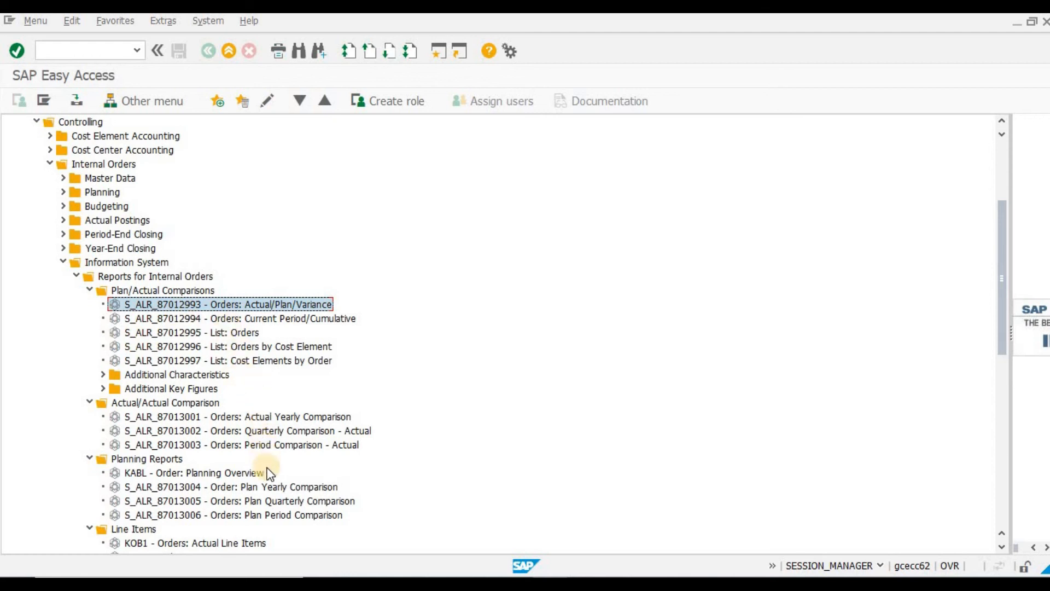
- Open the List: Budget/Actual/Commitments report (S_ALR_87013019) and run it for controlling area TEST
scroll(143, 500, down, 4)
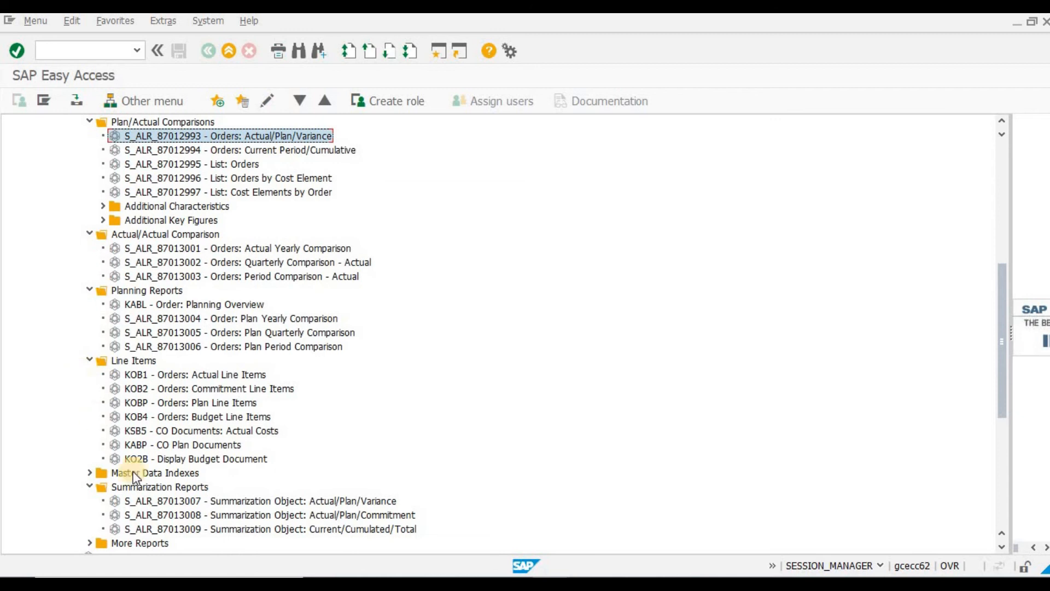
scroll(94, 489, down, 2)
click(90, 487)
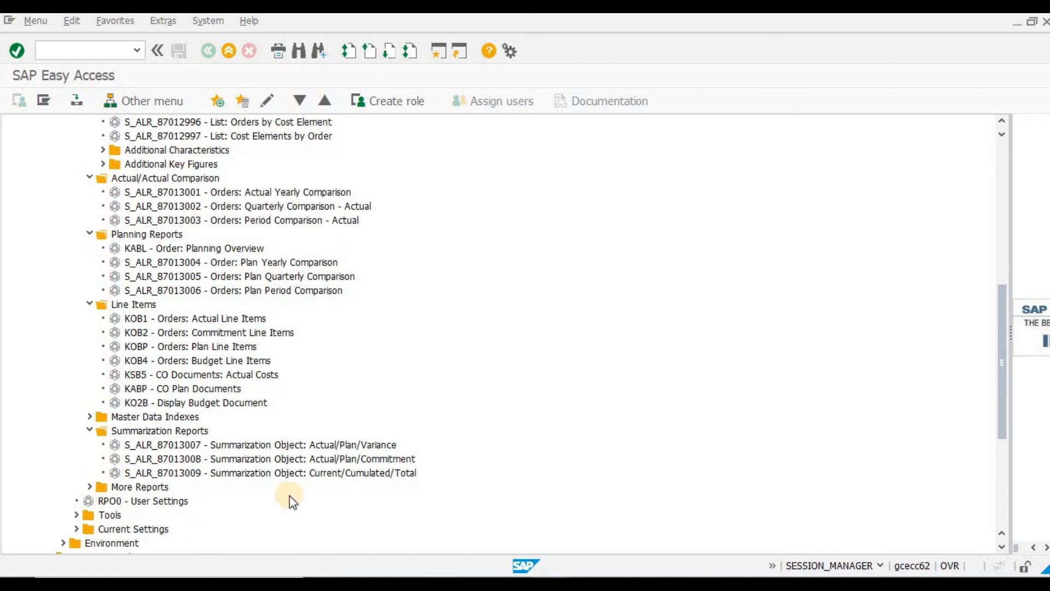
double_click(270, 530)
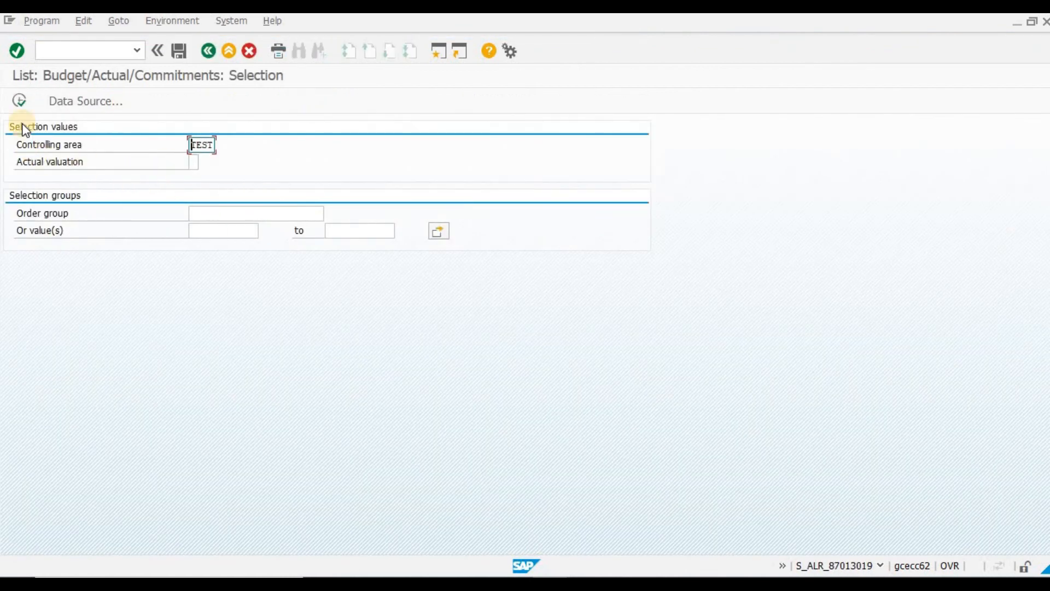
click(19, 102)
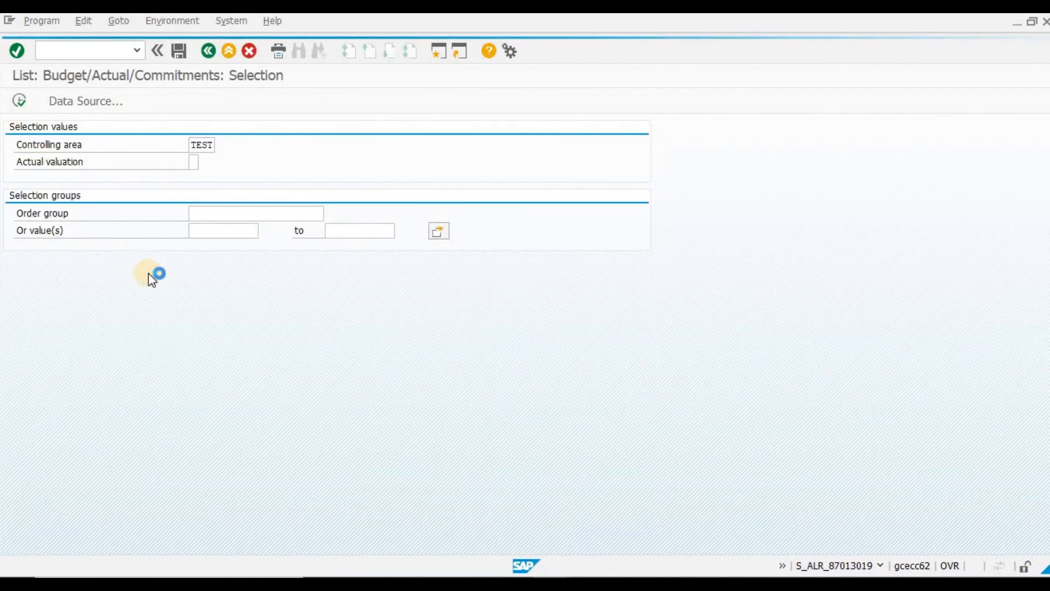
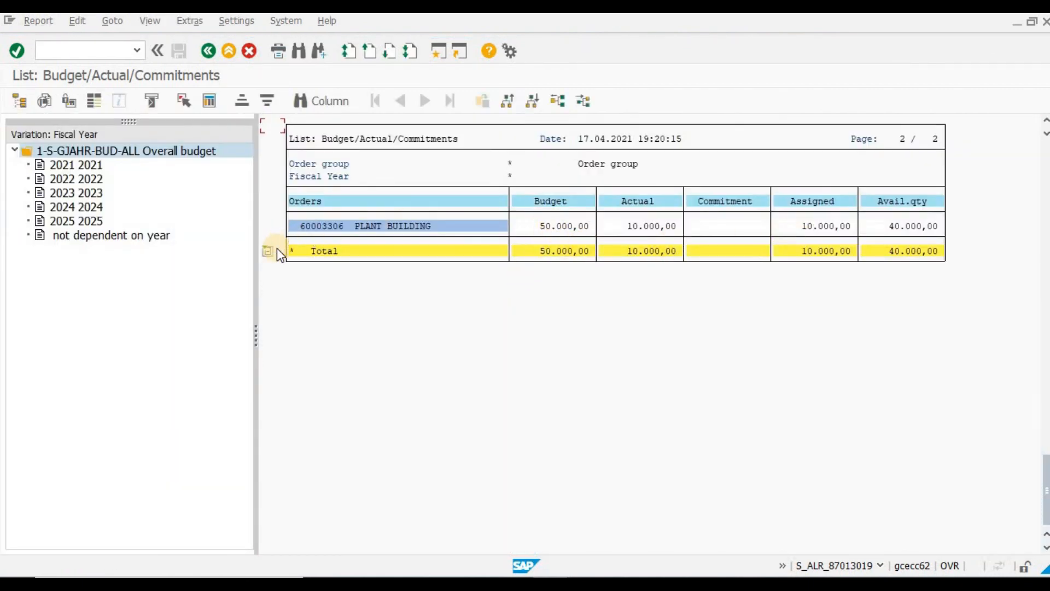
- Review the PLANT BUILDING budget, actual and available figures for each fiscal year from 2021 to 2025 and independent of year
click(78, 166)
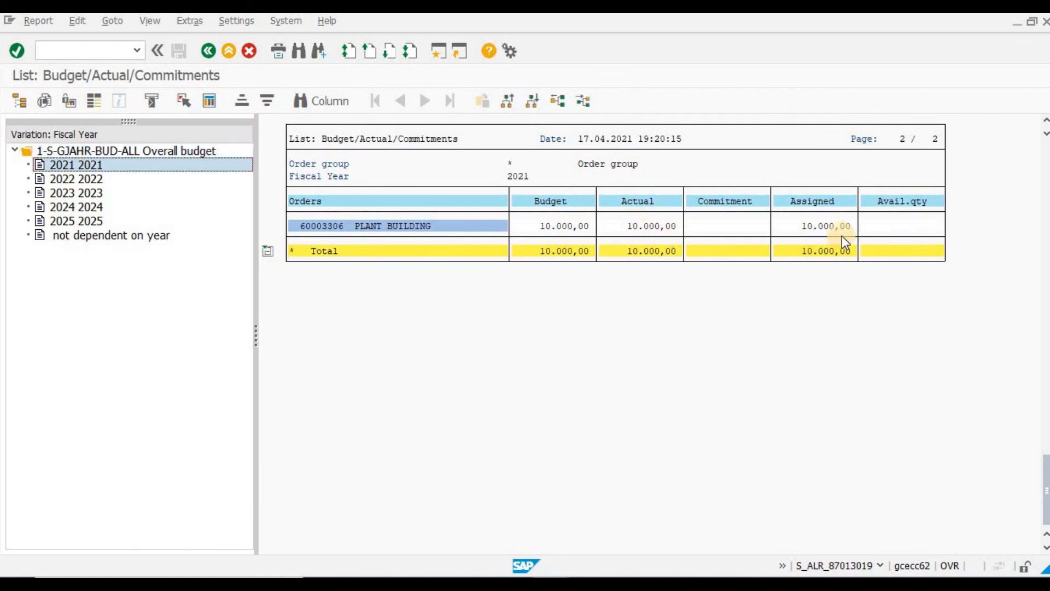
click(94, 179)
click(104, 235)
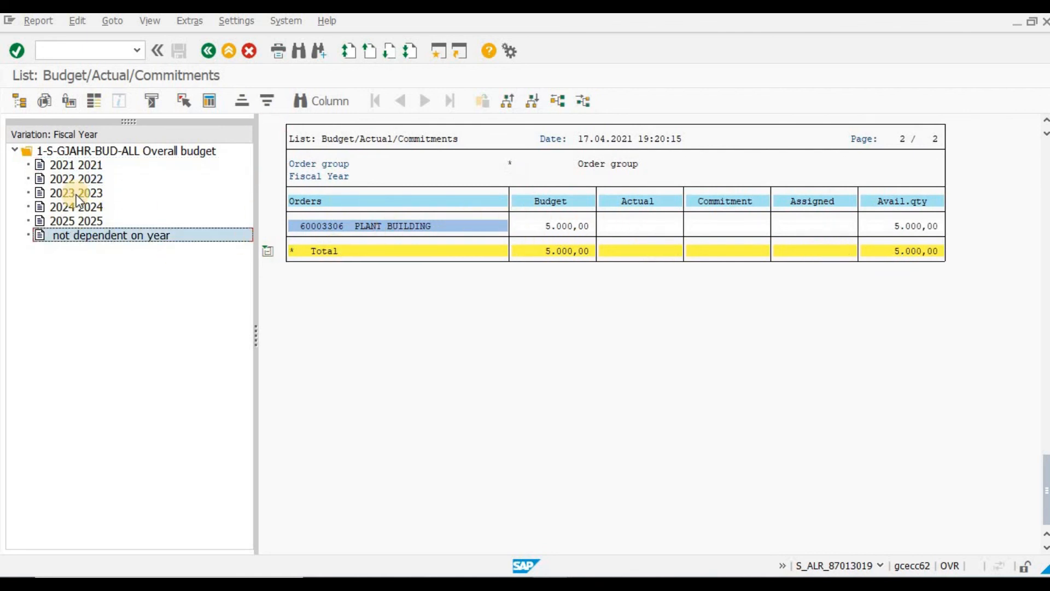
click(87, 220)
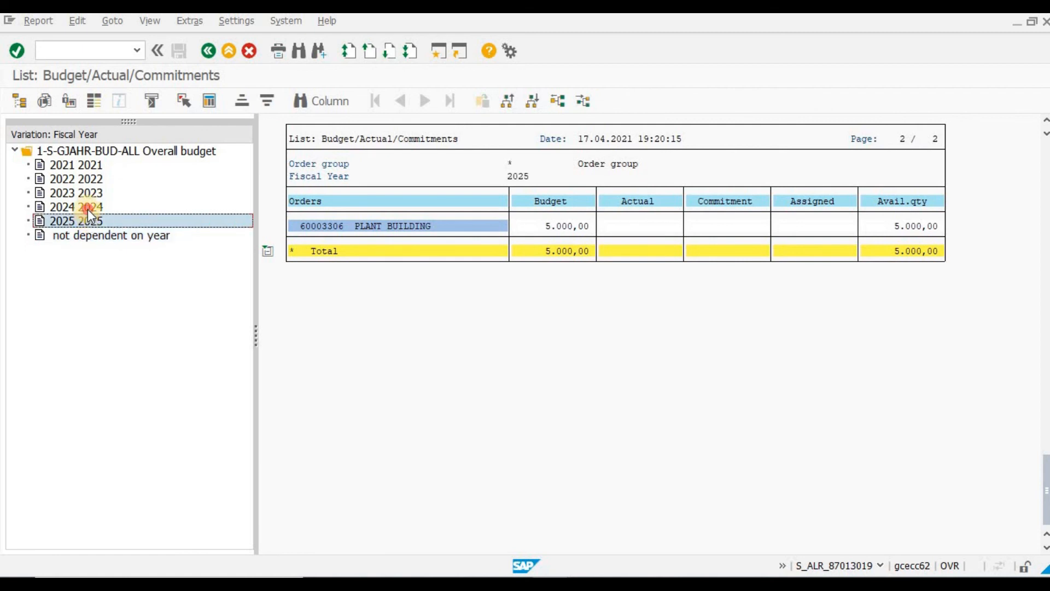
click(88, 207)
click(88, 192)
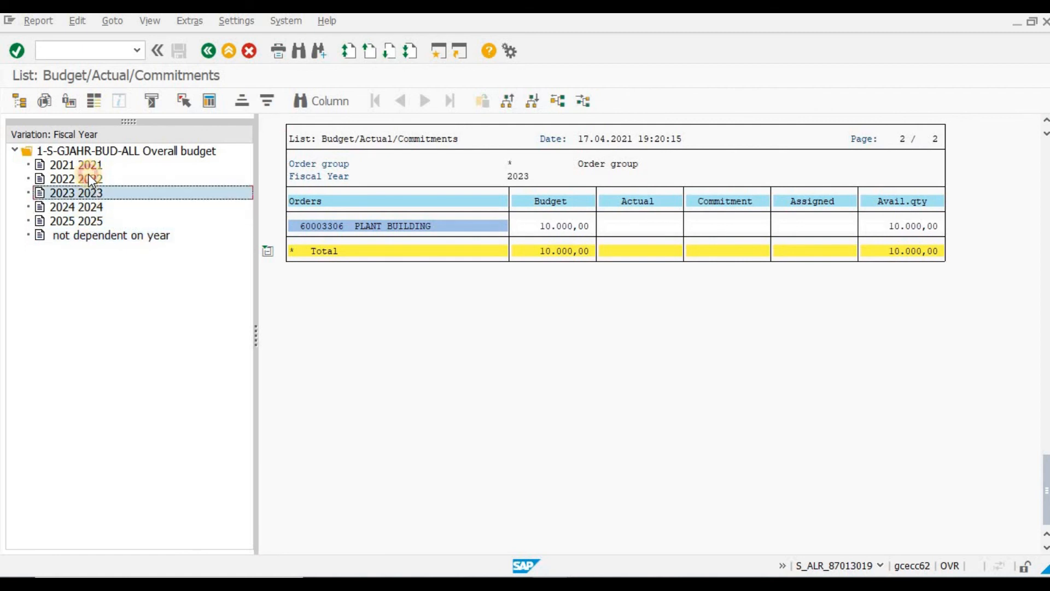
click(88, 179)
click(88, 165)
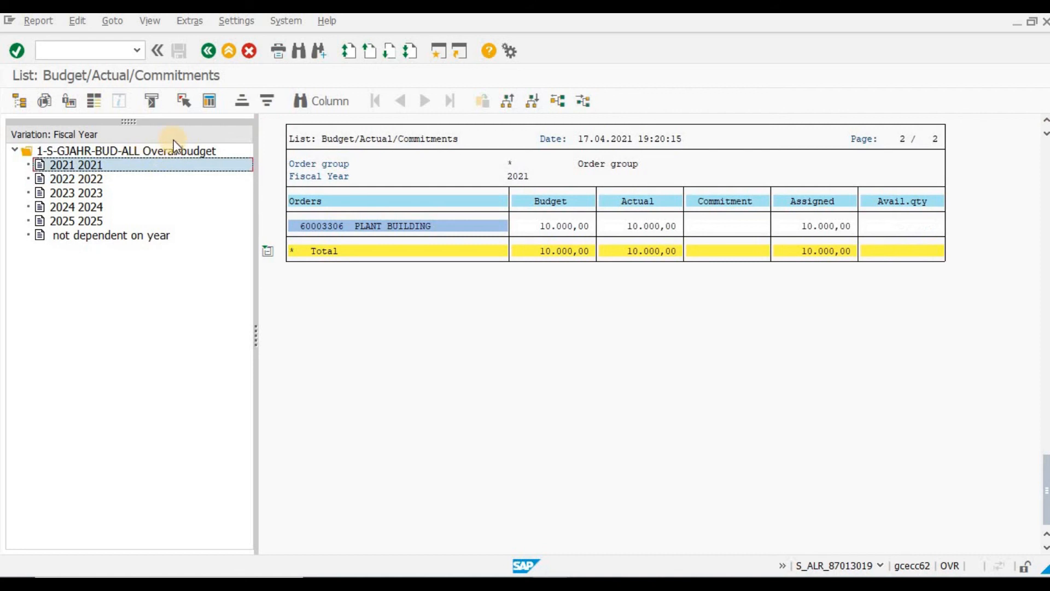
- Leave the Budget/Actual/Commitments report and collapse the Reports for Internal Orders folder with its subfolders
click(209, 55)
click(121, 210)
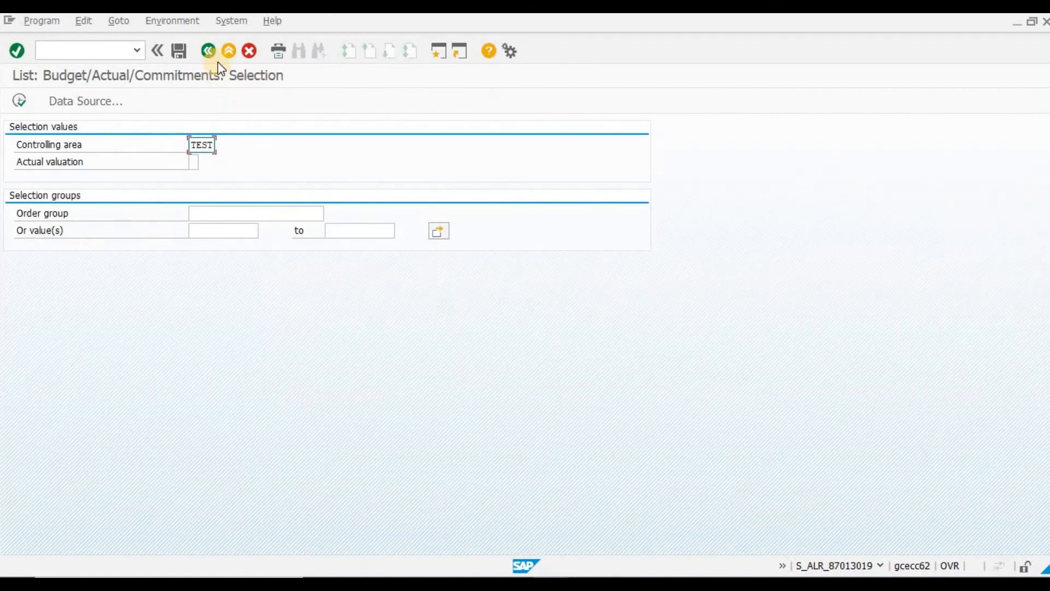
key(F3)
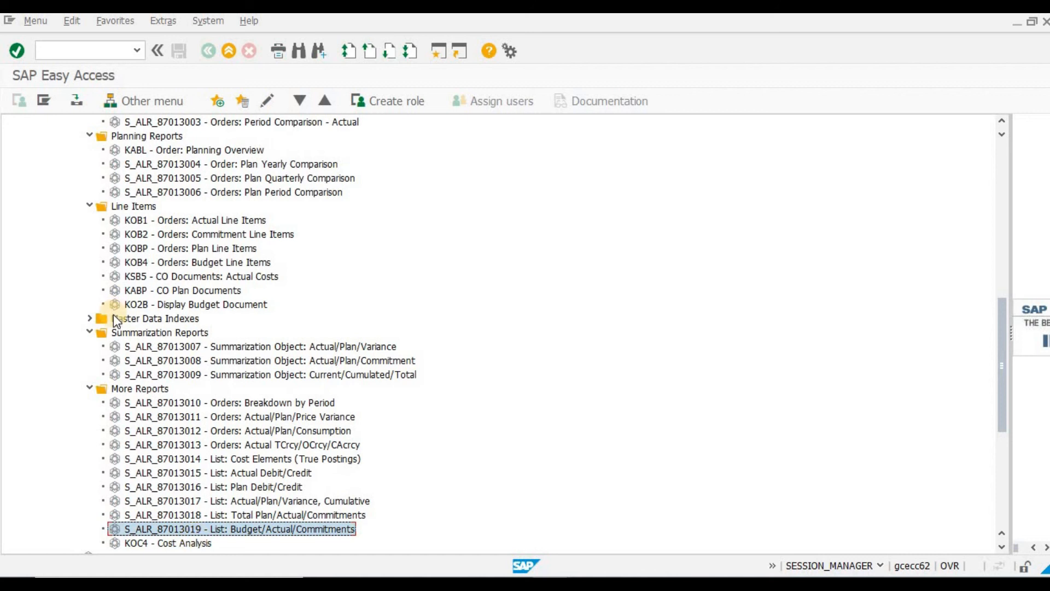
scroll(114, 330, up, 6)
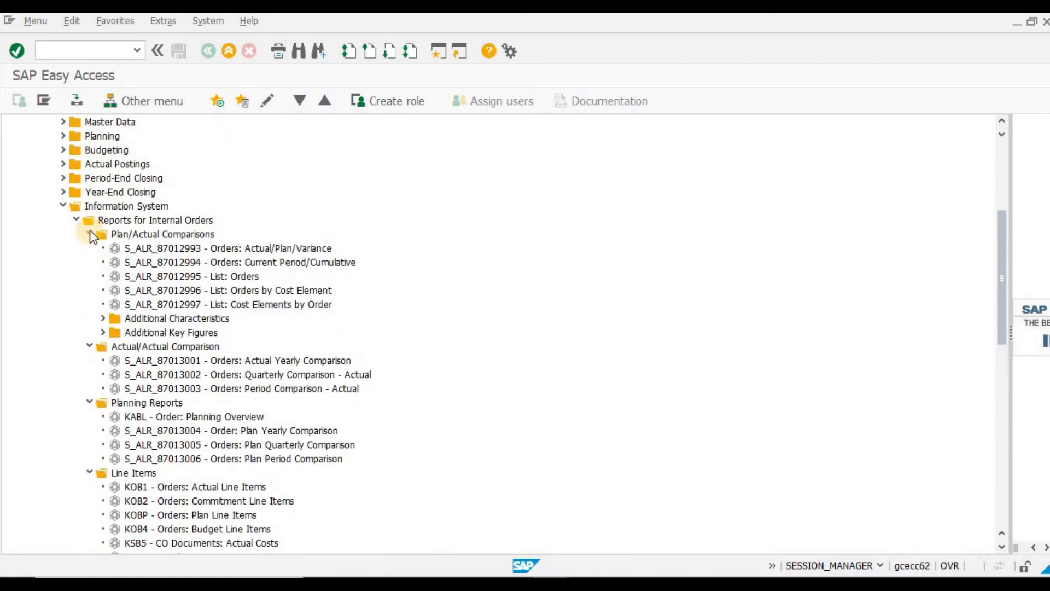
click(89, 234)
click(90, 248)
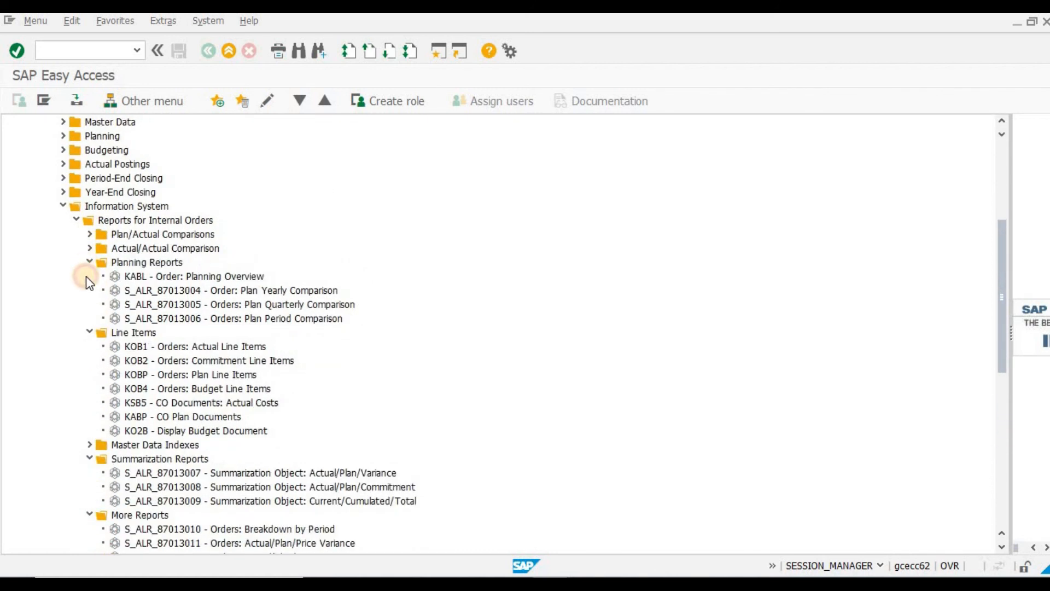
click(89, 262)
click(90, 277)
click(89, 304)
click(90, 319)
click(76, 220)
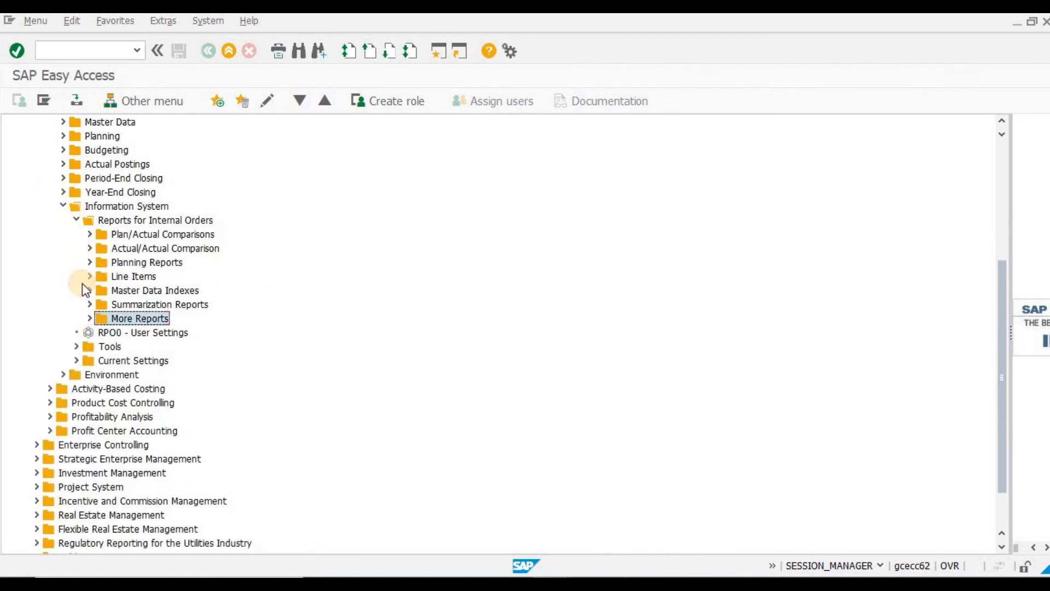
- Open the budget supplement change transaction (KO24) for the PLANT BUILDING internal order and display its annual overview
scroll(80, 273, up, 2)
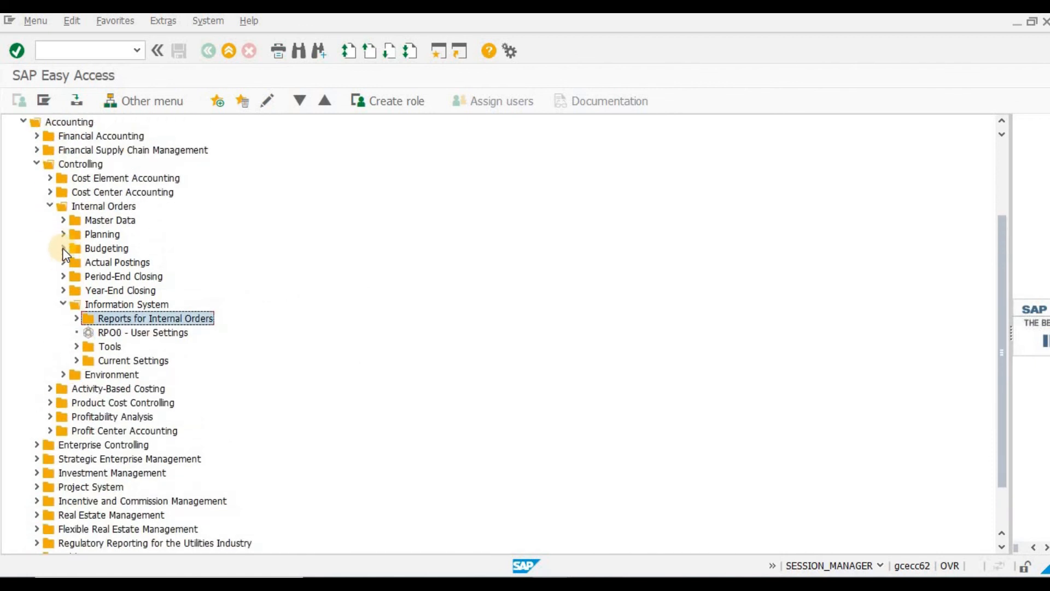
click(59, 246)
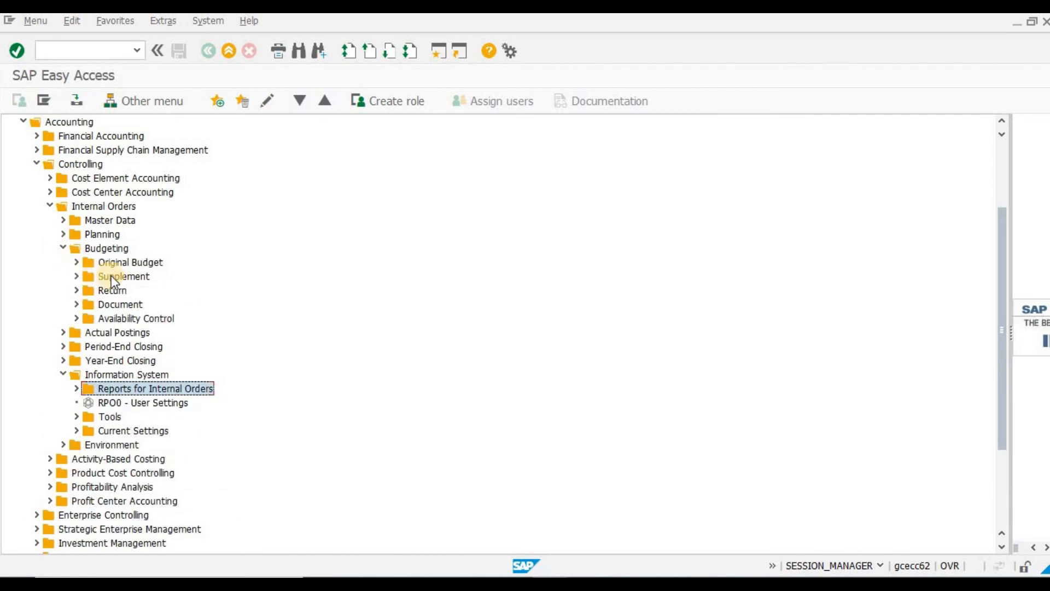
click(77, 275)
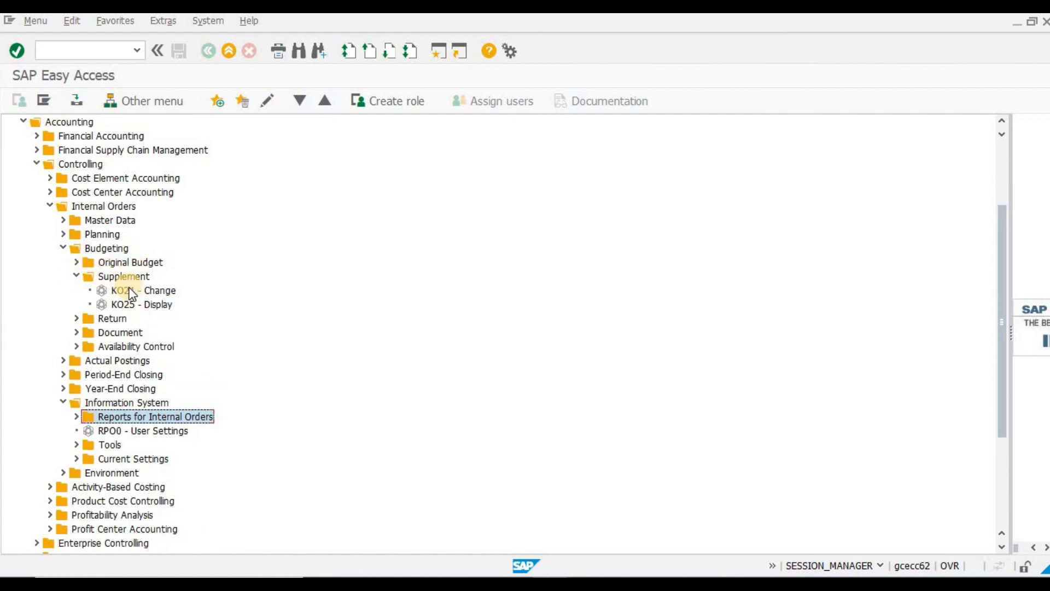
double_click(131, 291)
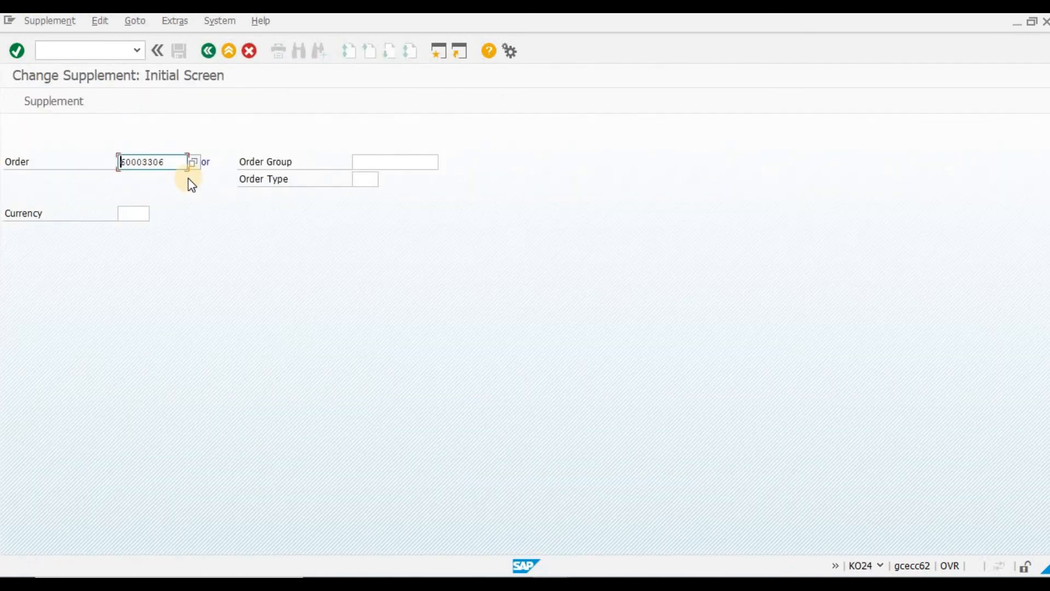
key(Return)
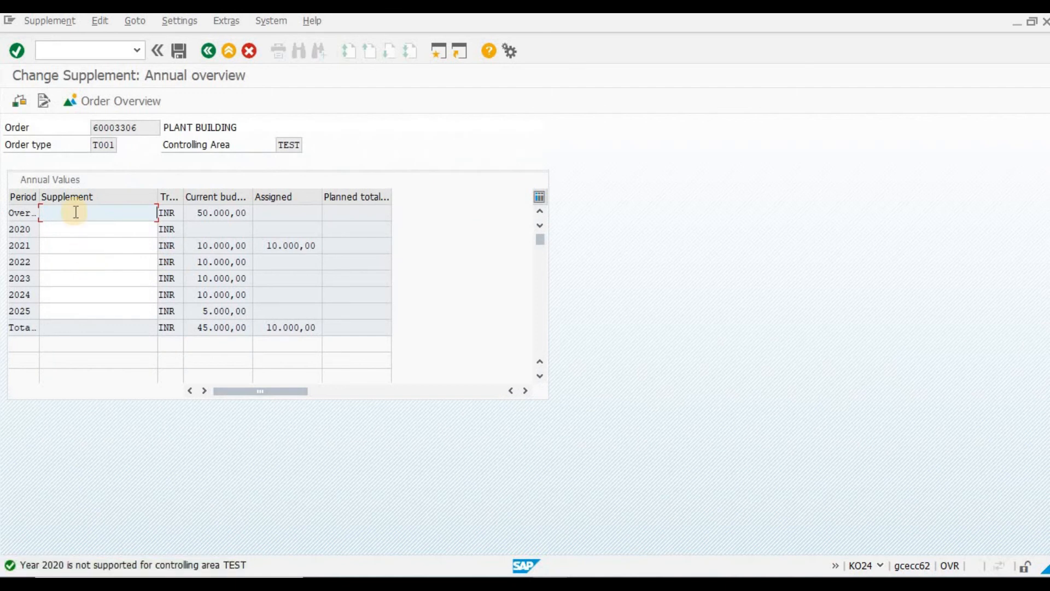
- Enter a budget supplement of 5000 INR for 2021 and save it
click(80, 251)
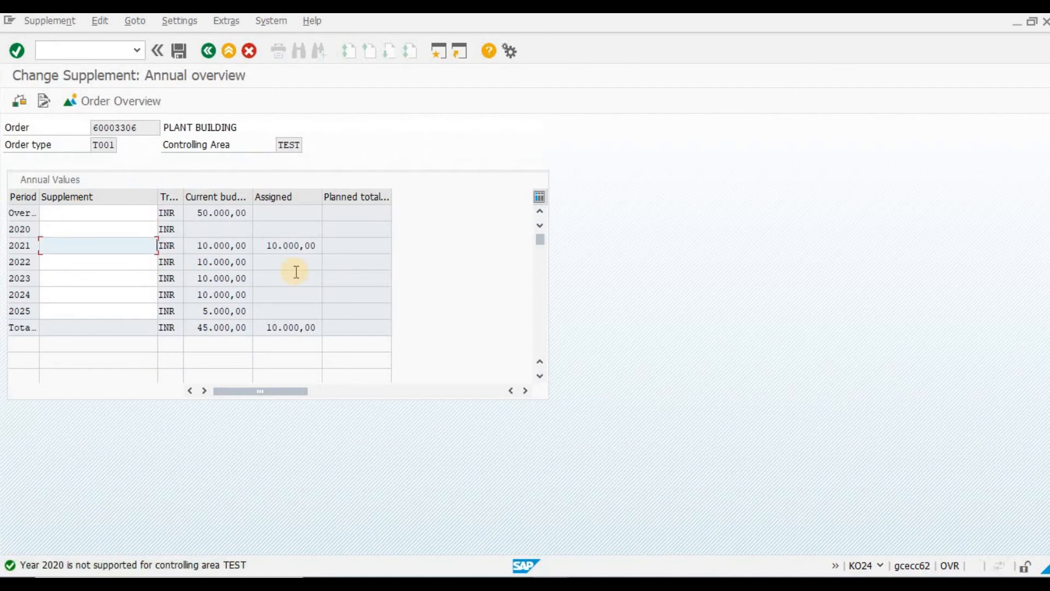
text(5000)
key(Return)
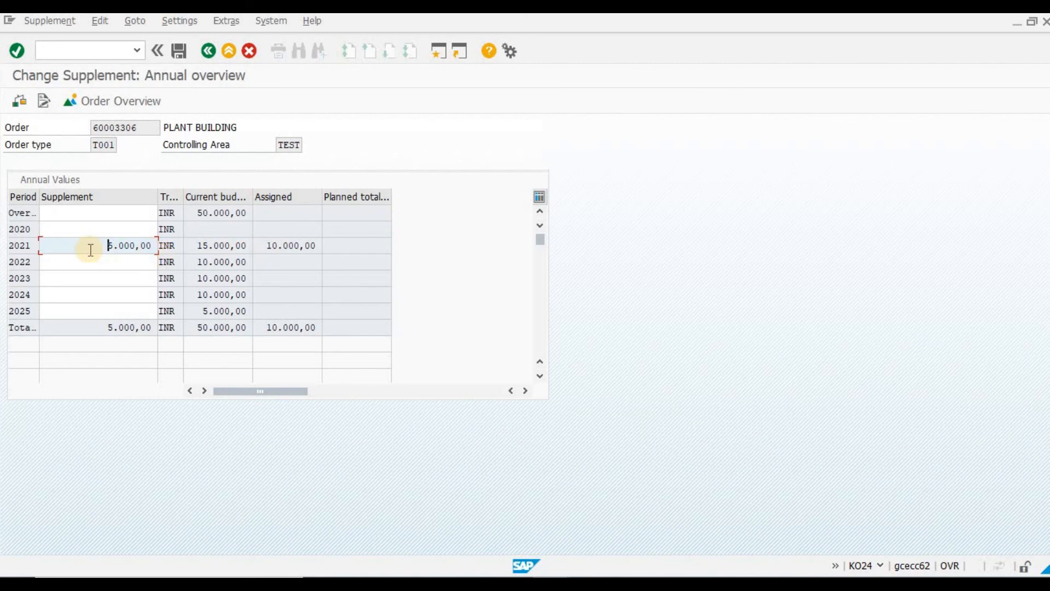
click(180, 51)
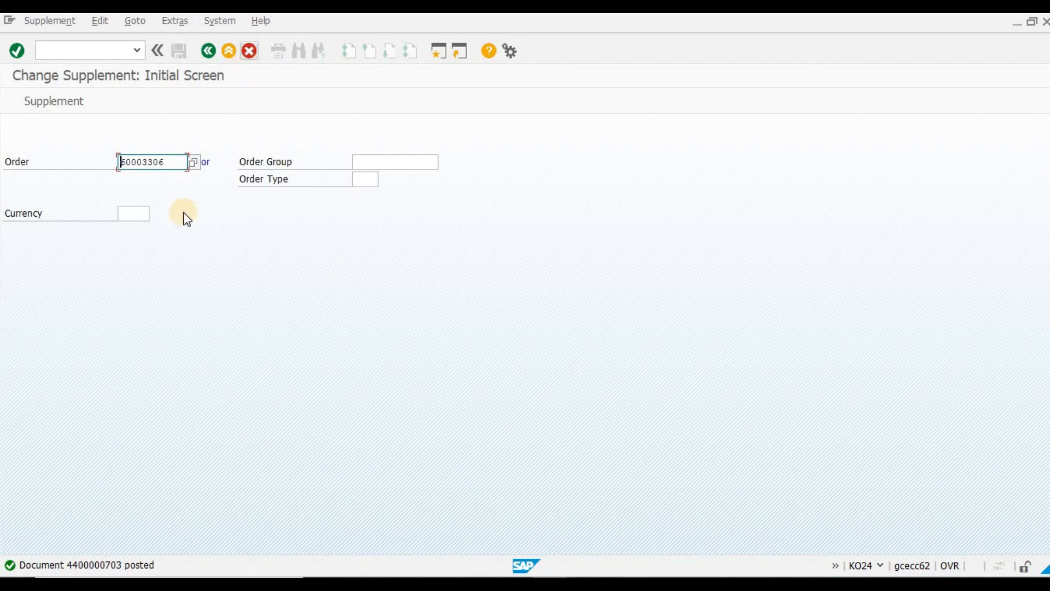
- Return to the start screen and start transaction FV50 for company code TEST
key(F3)
click(110, 50)
text(fv50)
key(Return)
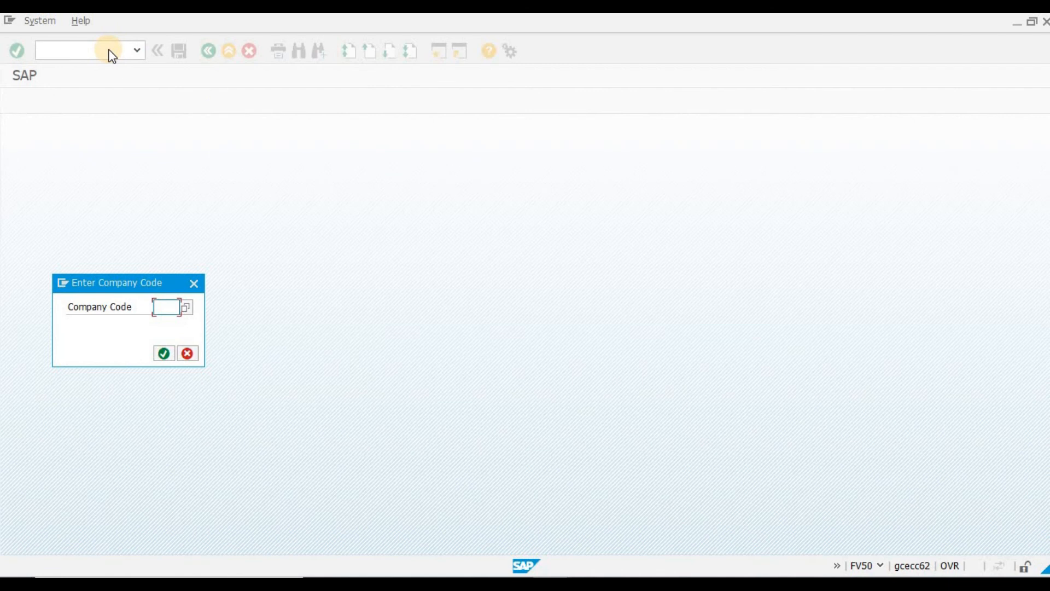
text(TEST)
key(Return)
key(Return)
- Set the parked G/L document's date to 170421
key(Tab)
key(Tab)
key(Tab)
key(shift+Tab)
key(shift+Tab)
key(Down)
key(Return)
key(Tab)
key(Tab)
key(Tab)
key(Tab)
key(Tab)
key(Tab)
key(Tab)
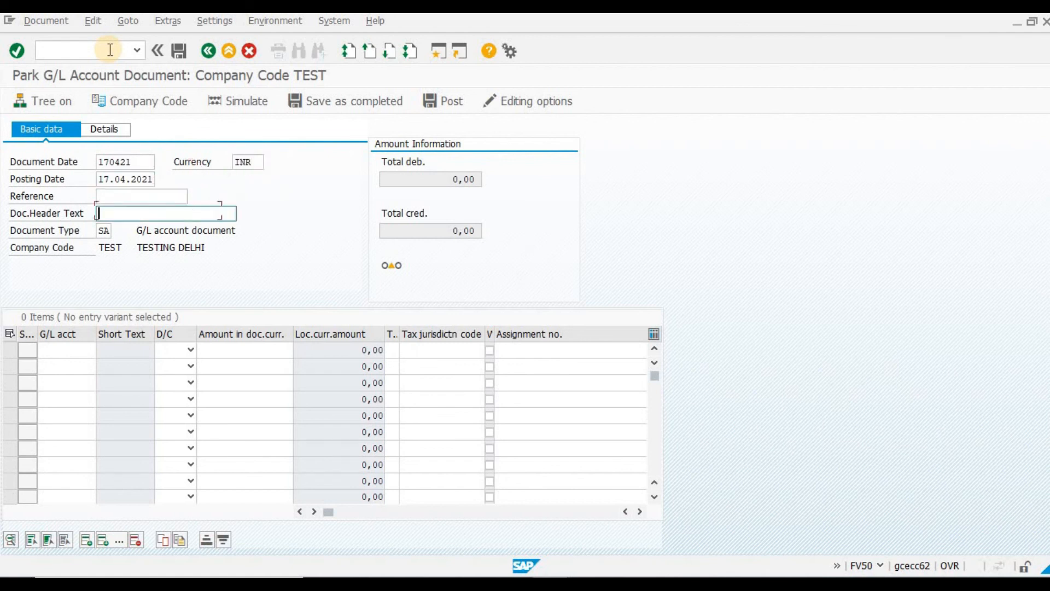
- Enter the first line item with expense G/L account 40001 as a credit of 5000 INR
key(Down)
key(Return)
key(Tab)
key(Tab)
key(shift+Tab)
key(h)
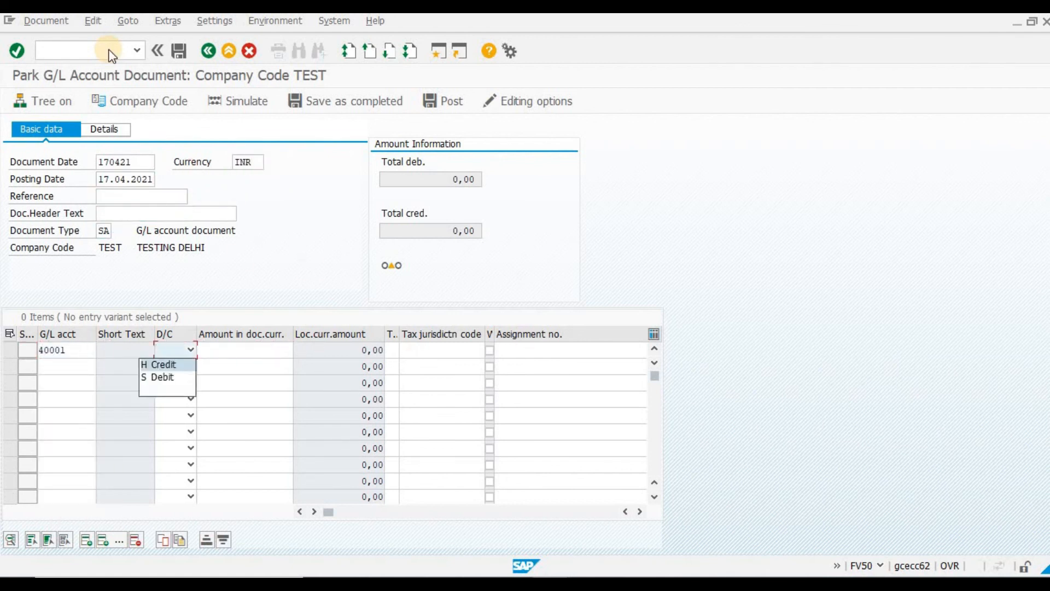
key(Tab)
text(1)
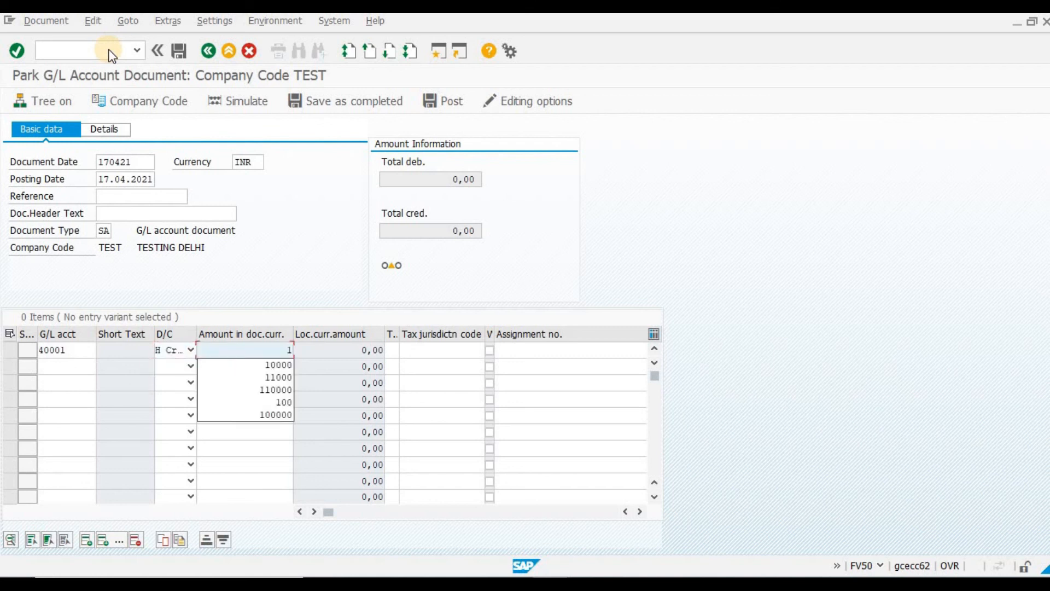
key(BackSpace)
text(500)
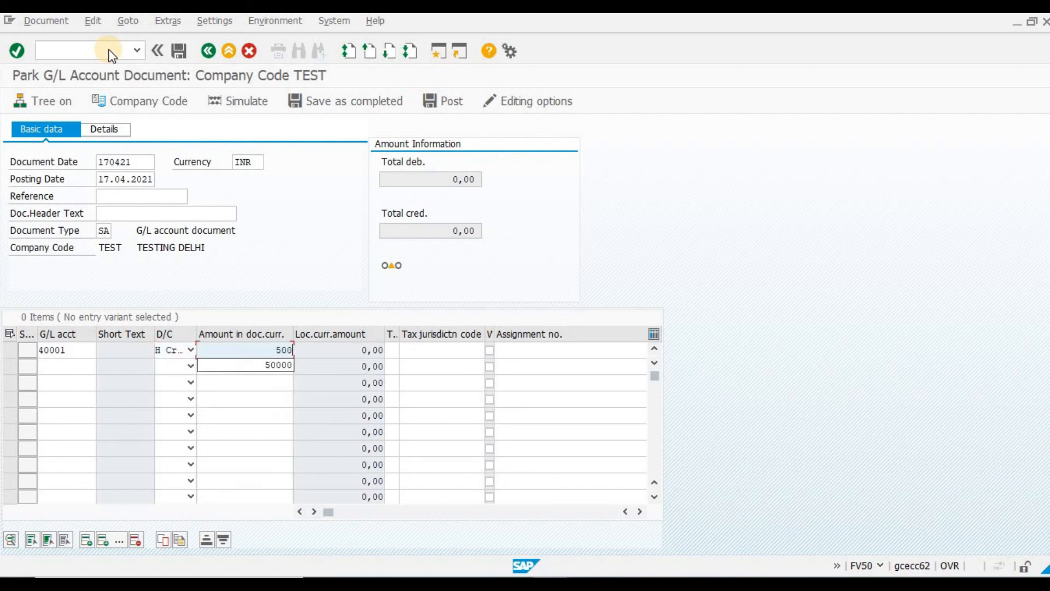
text(0)
key(Return)
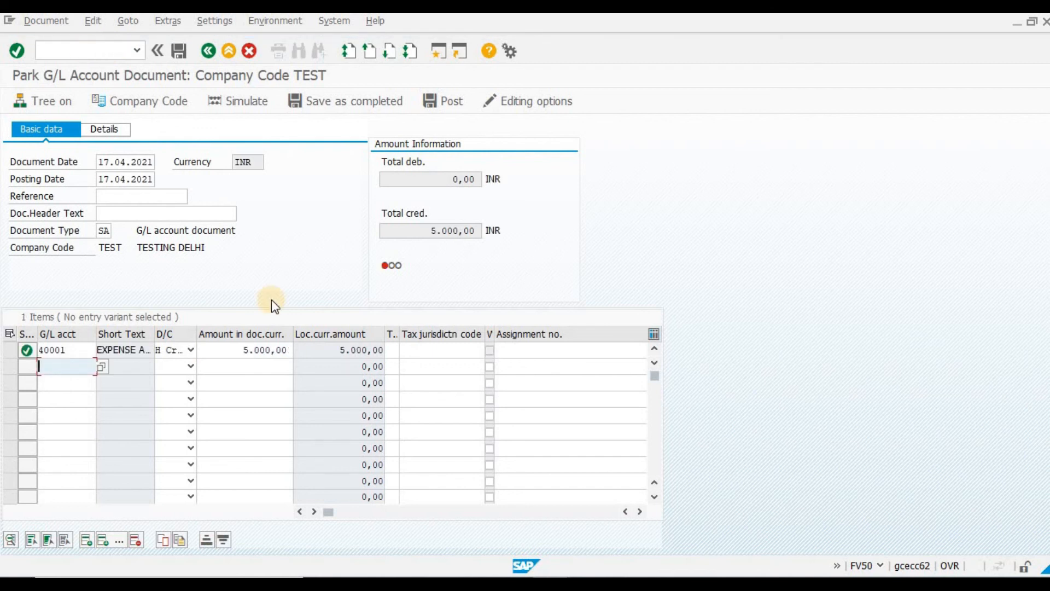
- Add G/L account 30001 as a credit line and switch the 40001 expense line to debit
key(Down)
key(Down)
key(Down)
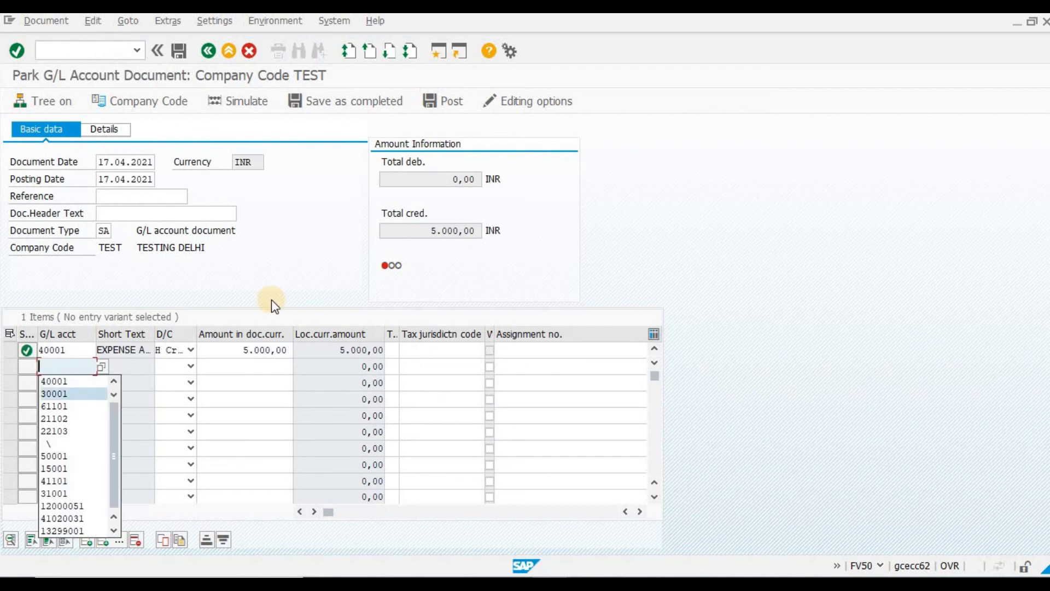
key(Return)
key(Tab)
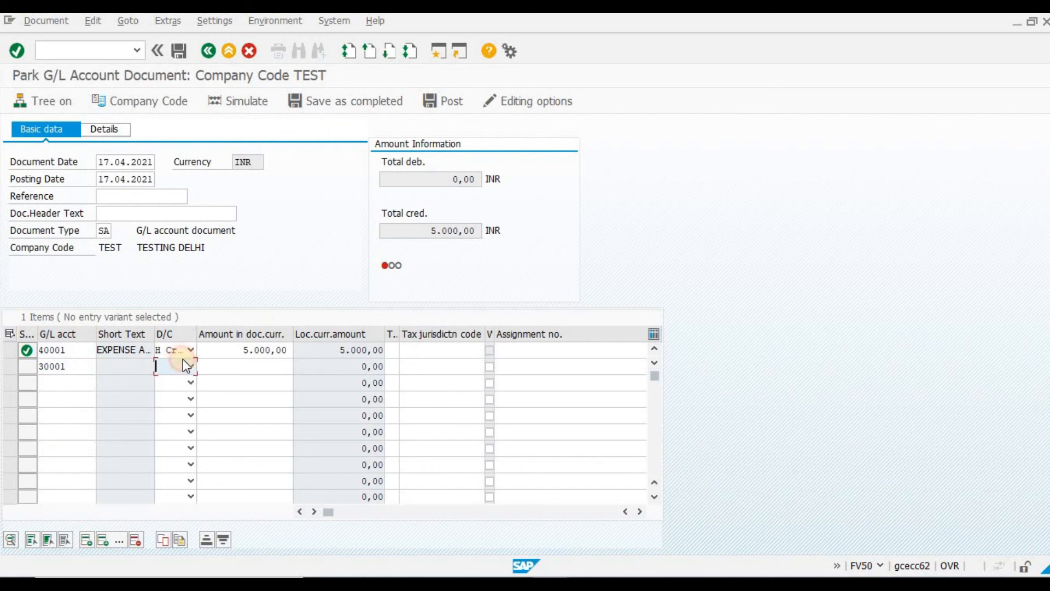
click(186, 351)
click(180, 377)
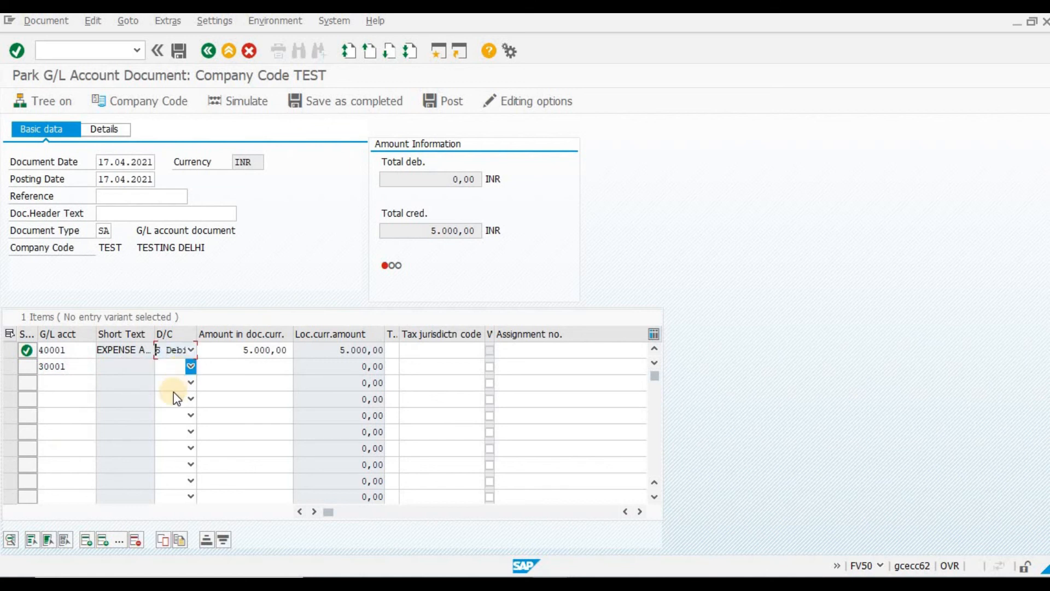
click(174, 382)
- Set the document currency amount of both the debit and the credit line to 6000
click(253, 365)
text(50000)
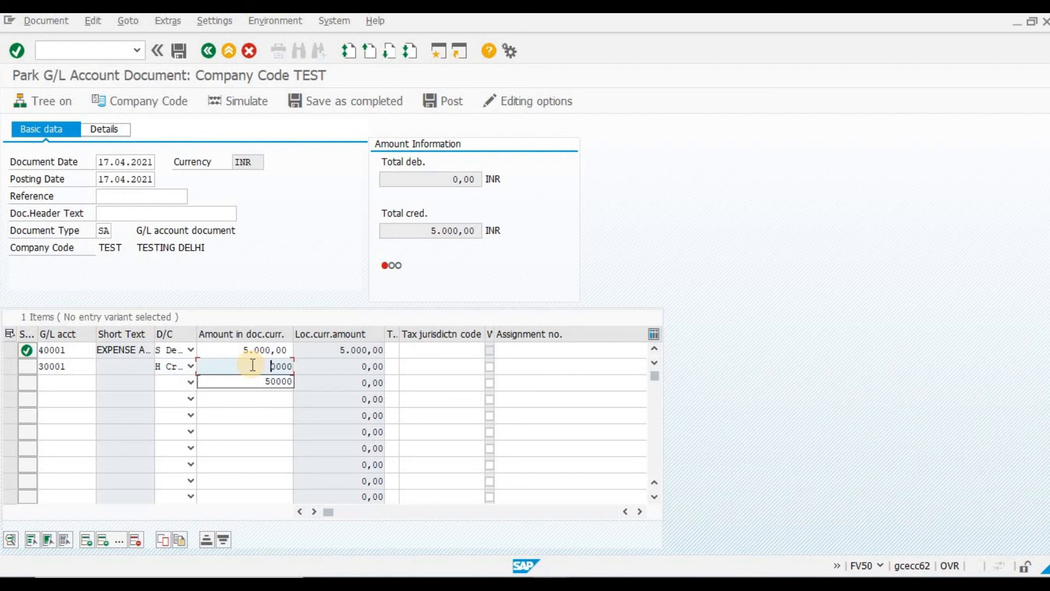
key(Down)
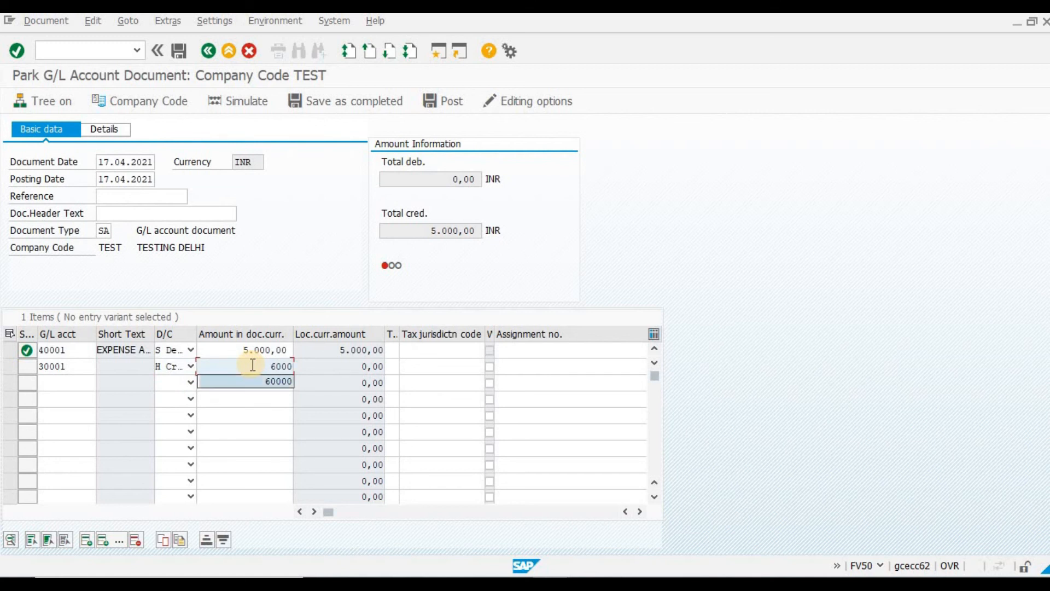
key(Return)
key(Up)
click(253, 364)
double_click(253, 364)
text(6000)
key(Tab)
key(Up)
key(shift+Tab)
key(shift+Tab)
key(Tab)
text(6000)
- Assign the PLANT BUILDING internal order to the 40001 expense line and validate the line items
key(Tab)
key(Tab)
key(Tab)
key(Tab)
key(Tab)
key(Tab)
key(Tab)
key(Tab)
key(Tab)
key(Tab)
key(Tab)
key(Tab)
key(Tab)
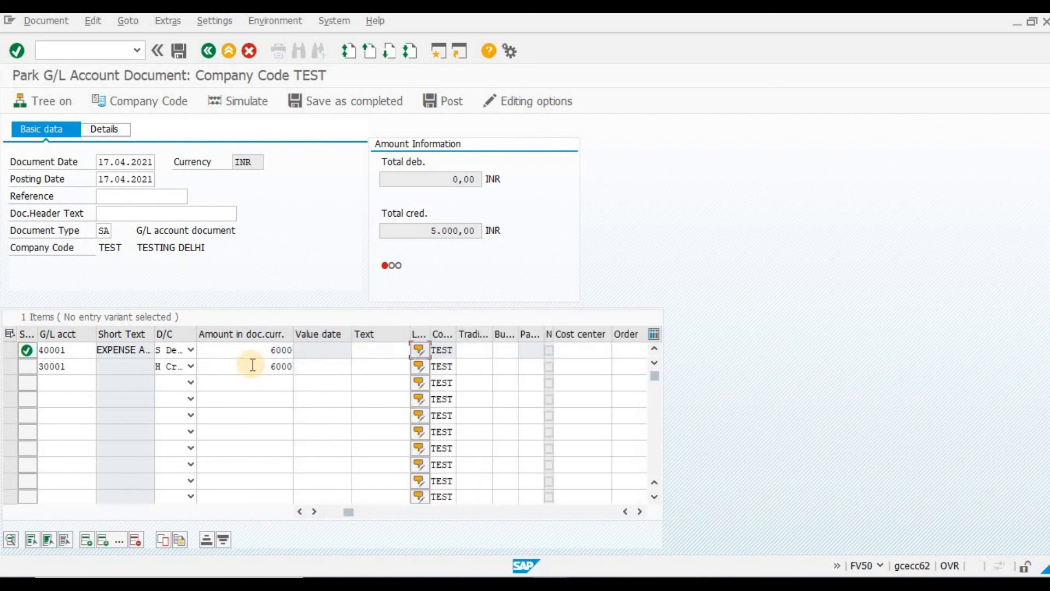
key(Down)
key(Return)
key(Return)
- Try to post the 6000 INR document against the PLANT BUILDING internal order
click(433, 100)
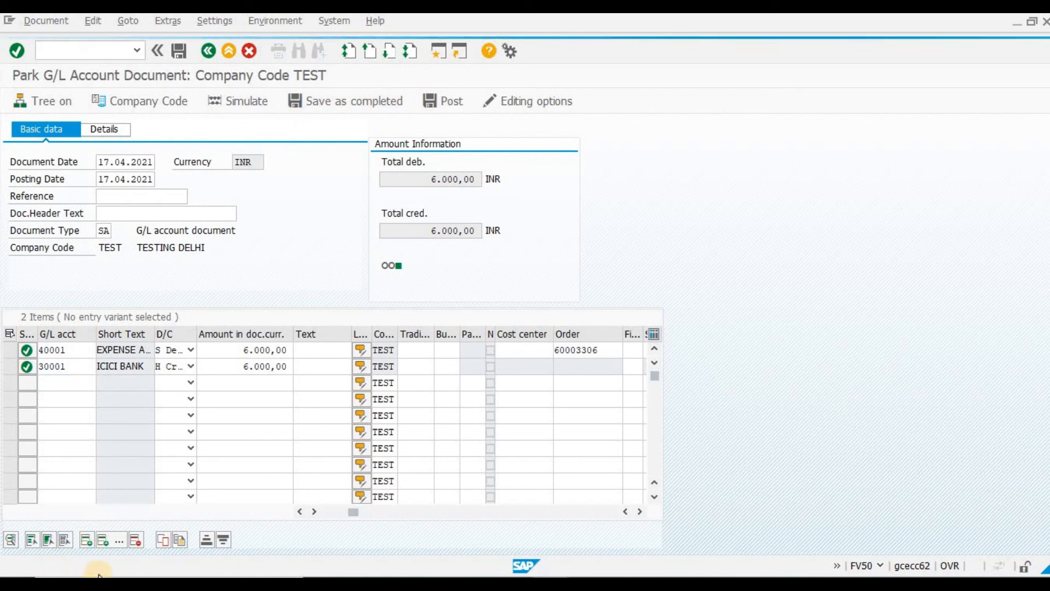
click(308, 392)
key(Return)
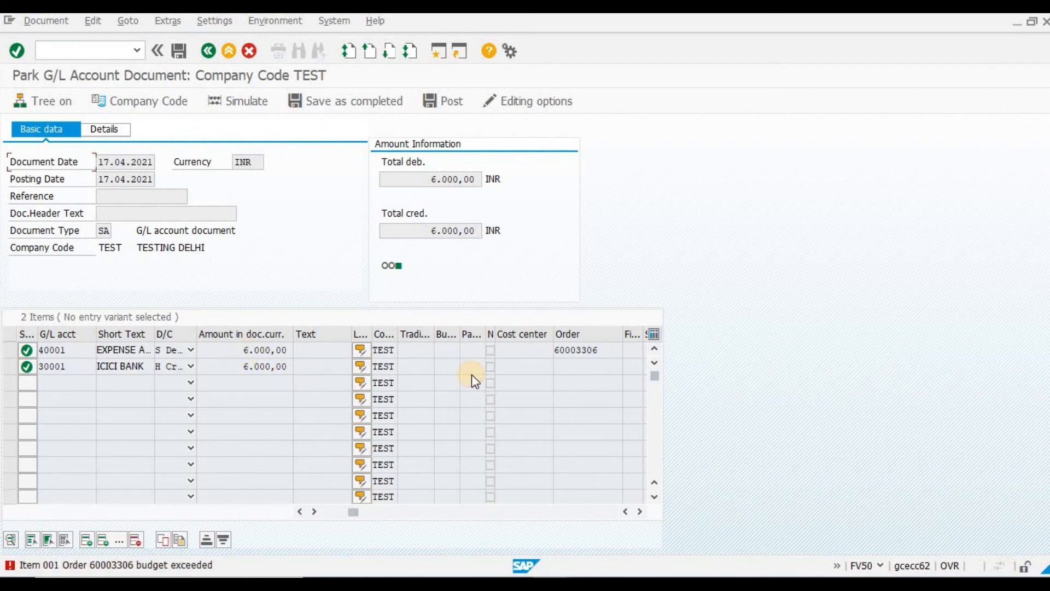
key(shift+Left)
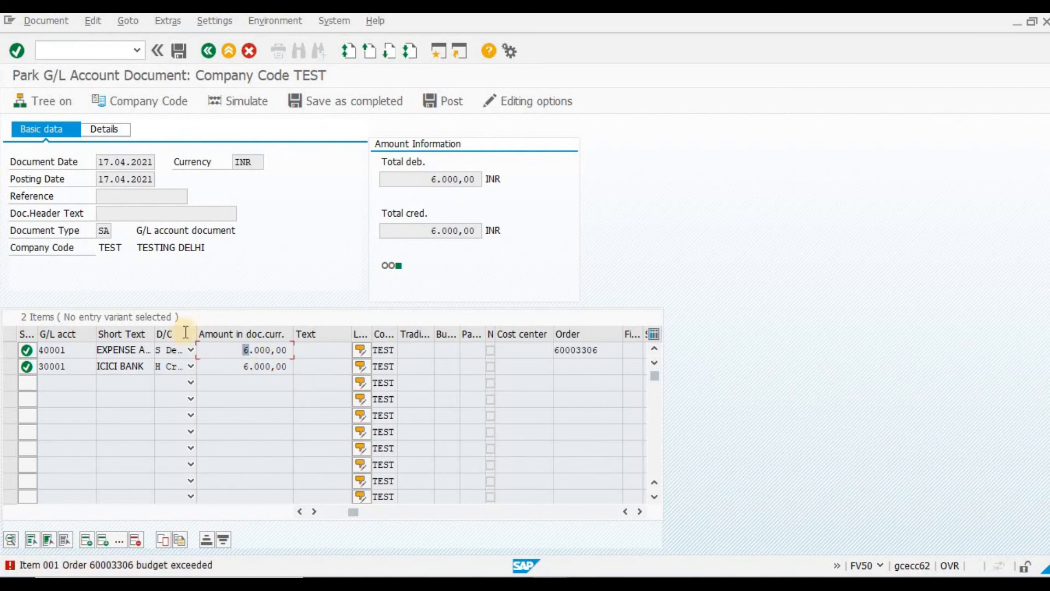
click(187, 217)
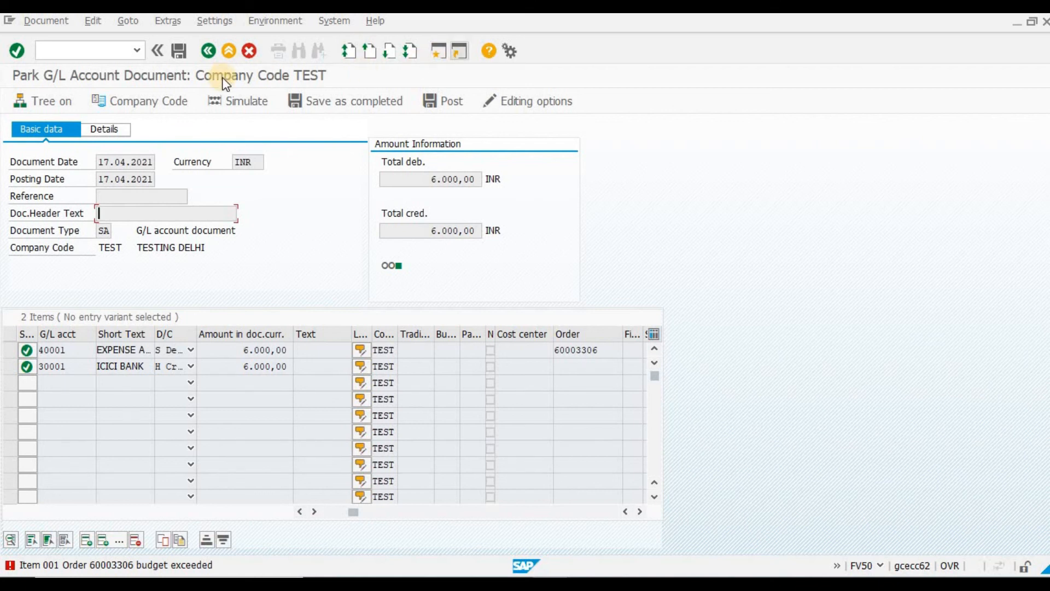
- Return to the document's line items and set the amount of both the 40001 debit and 30001 credit lines to 5000
click(242, 53)
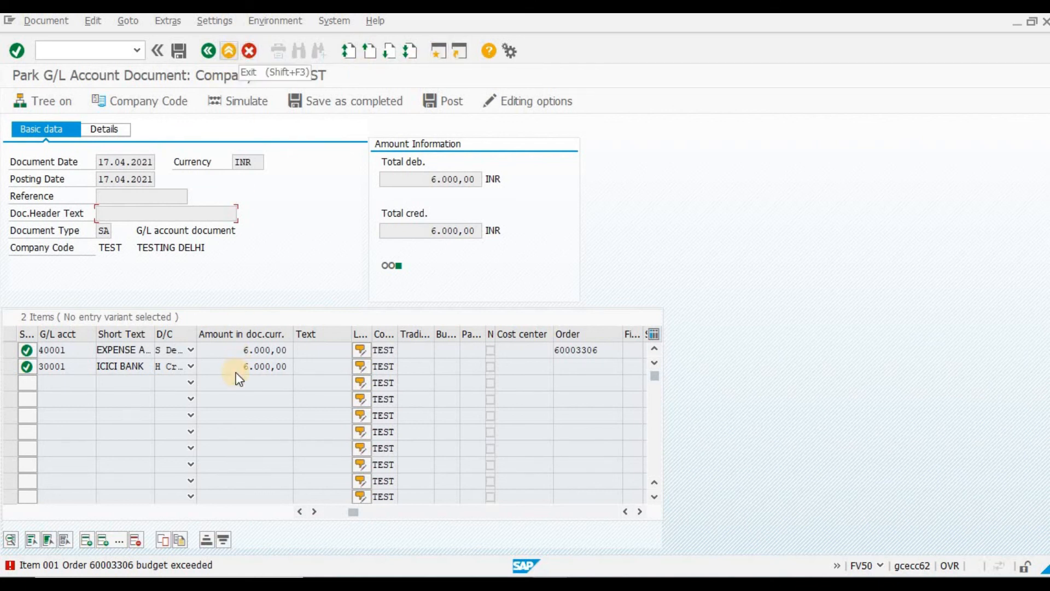
click(239, 348)
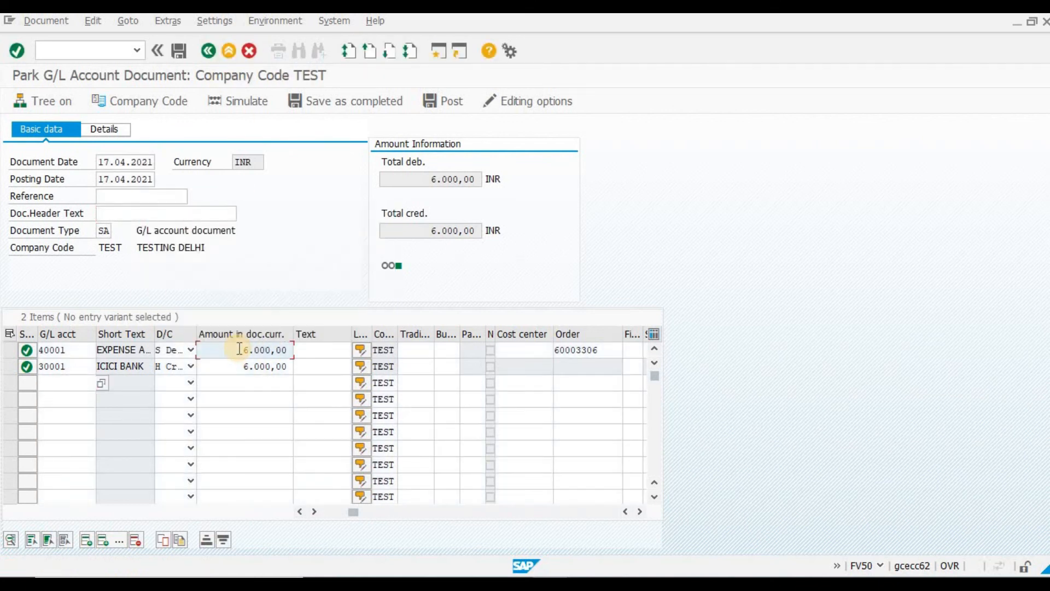
text(54)
key(Insert)
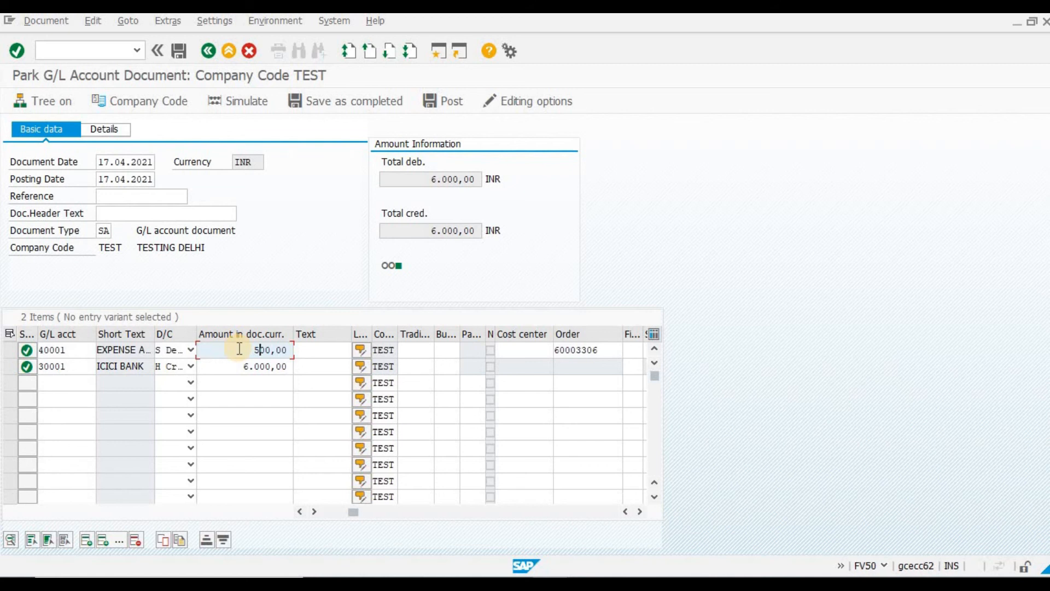
key(Down)
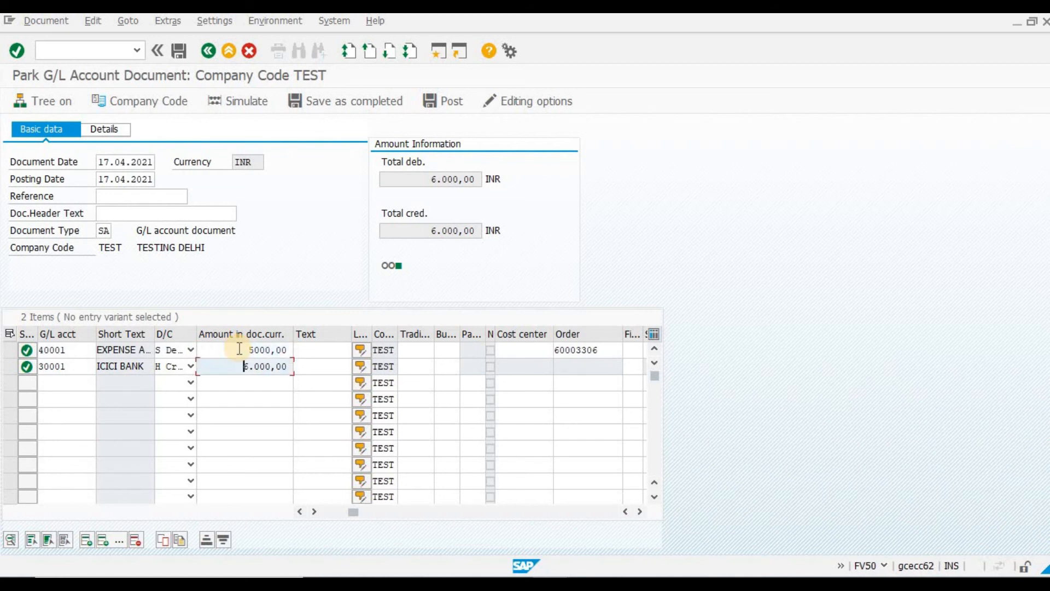
text(5000)
key(Return)
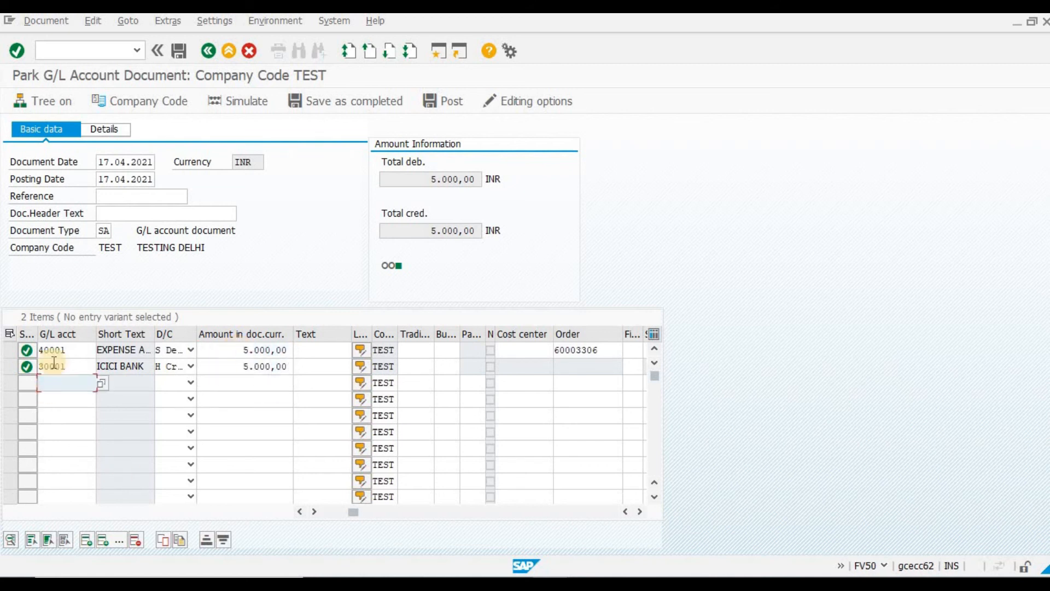
- Post the 5000 INR document against the PLANT BUILDING internal order and leave G/L document entry
click(431, 108)
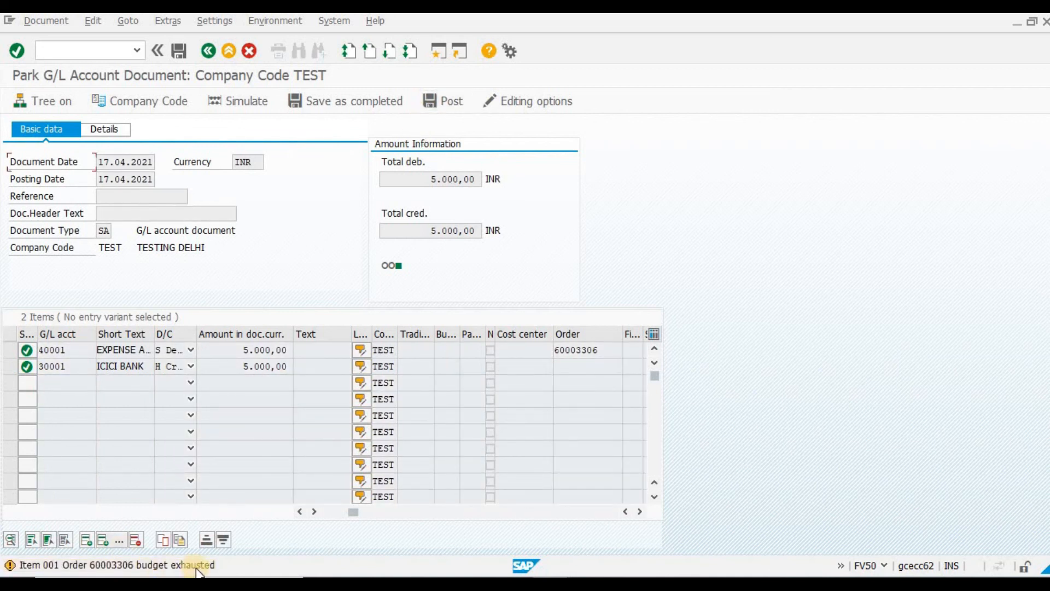
key(Return)
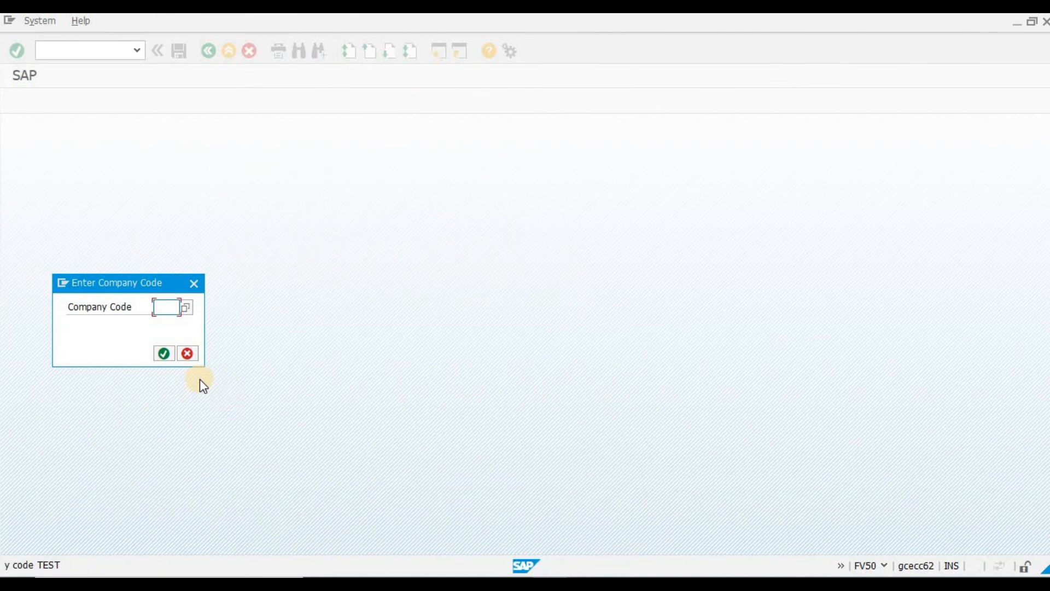
click(187, 353)
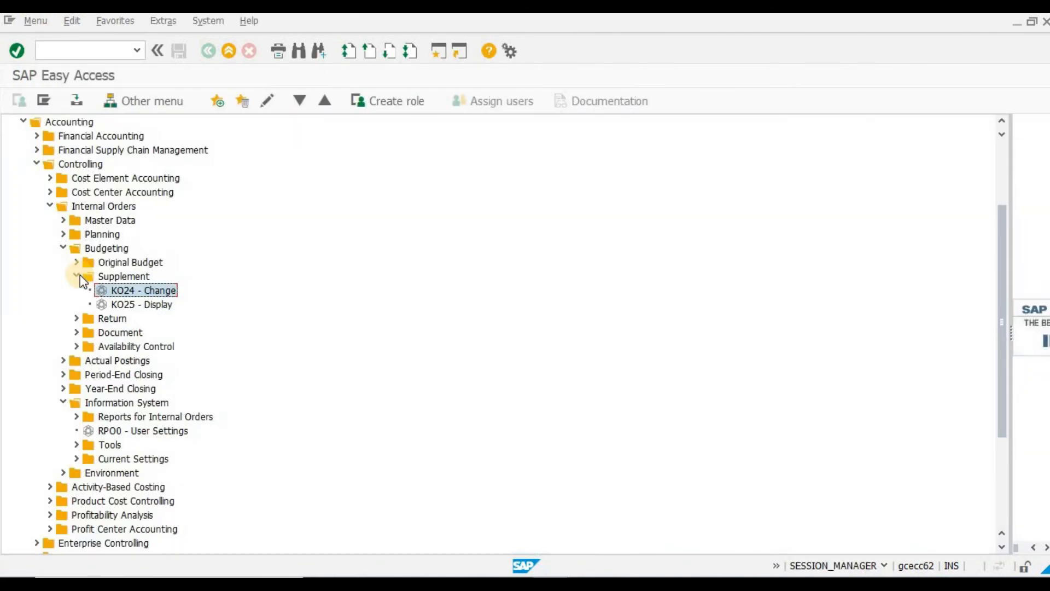
- Run the internal orders report S_ALR_87013019 (Budget/Actual/Commitments) for controlling area TEST and show fiscal year 2021
click(63, 247)
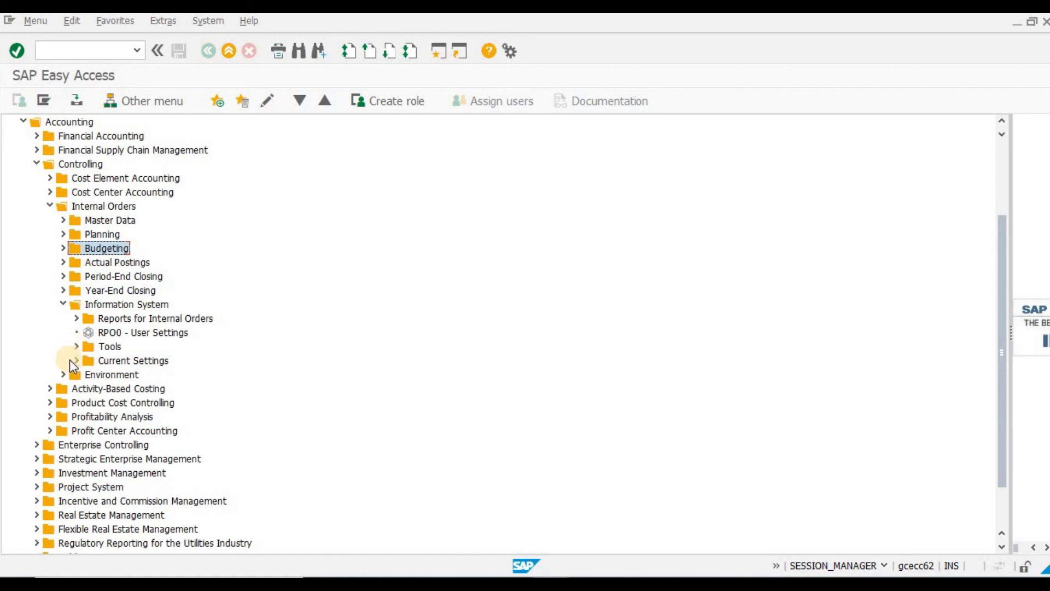
click(75, 306)
click(76, 318)
click(89, 416)
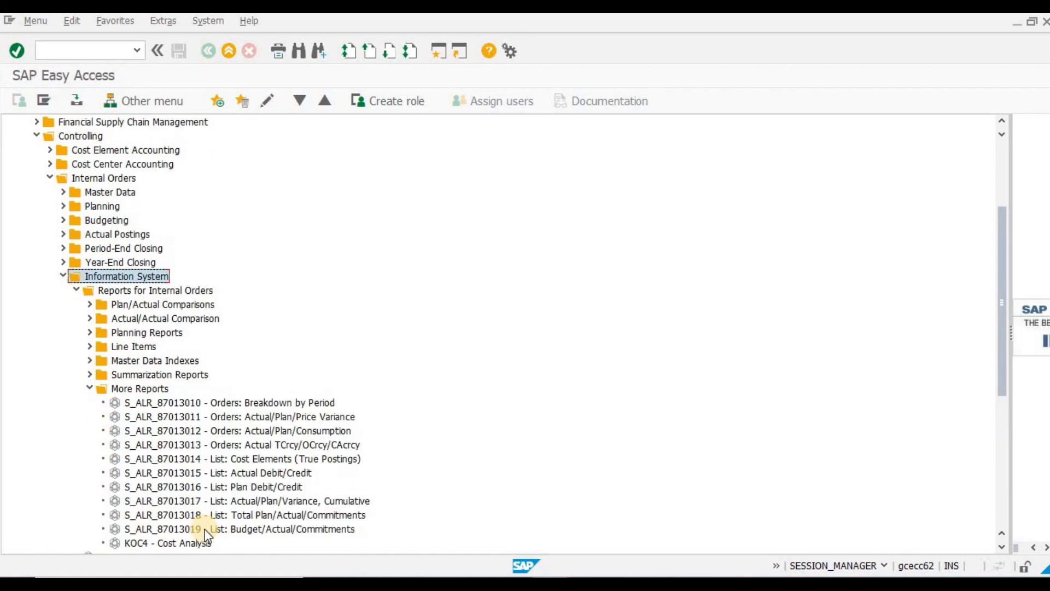
double_click(266, 529)
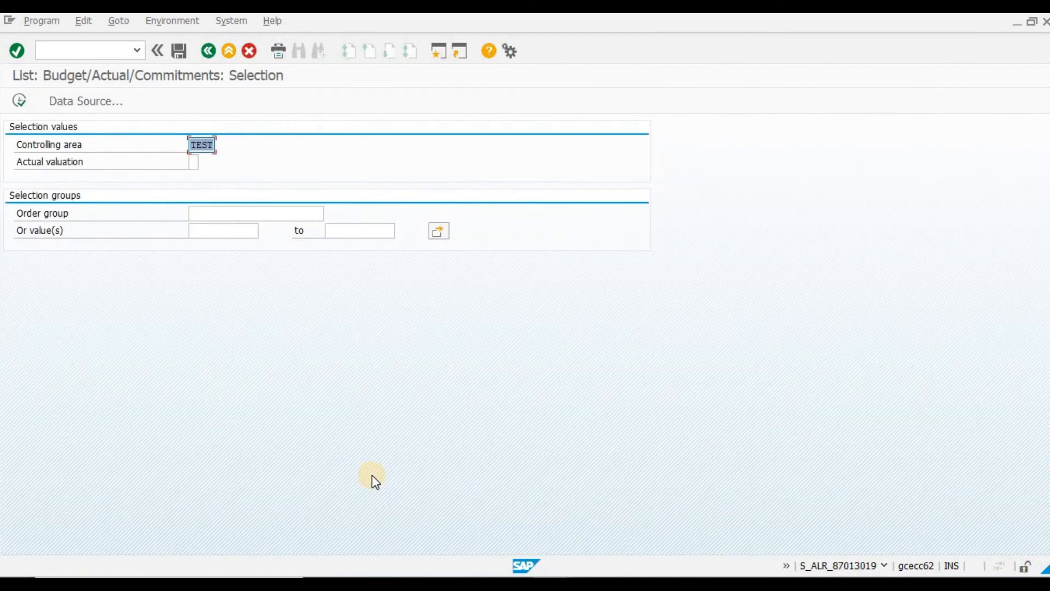
click(19, 100)
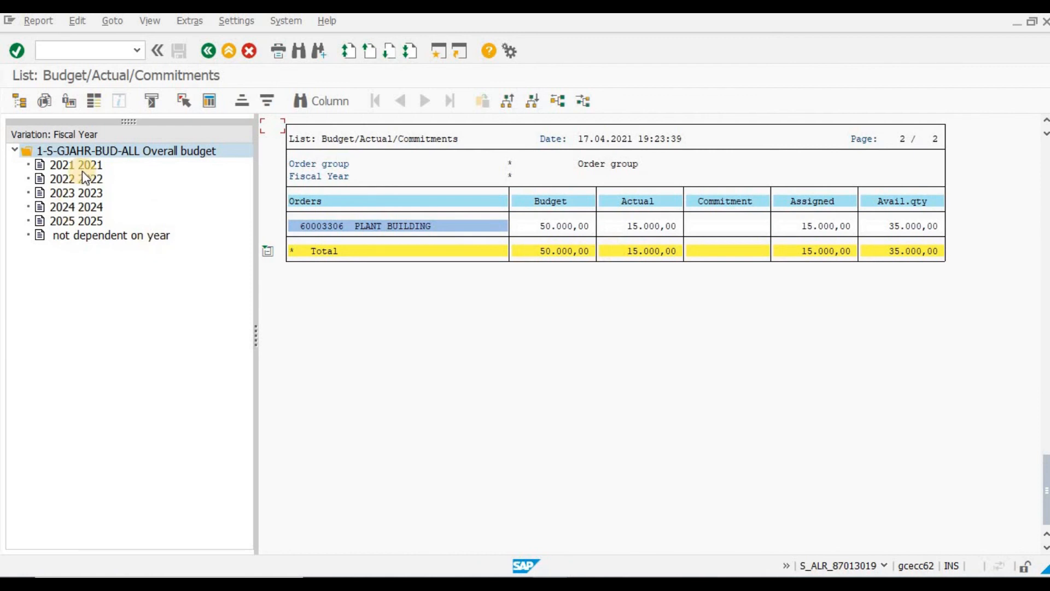
click(83, 163)
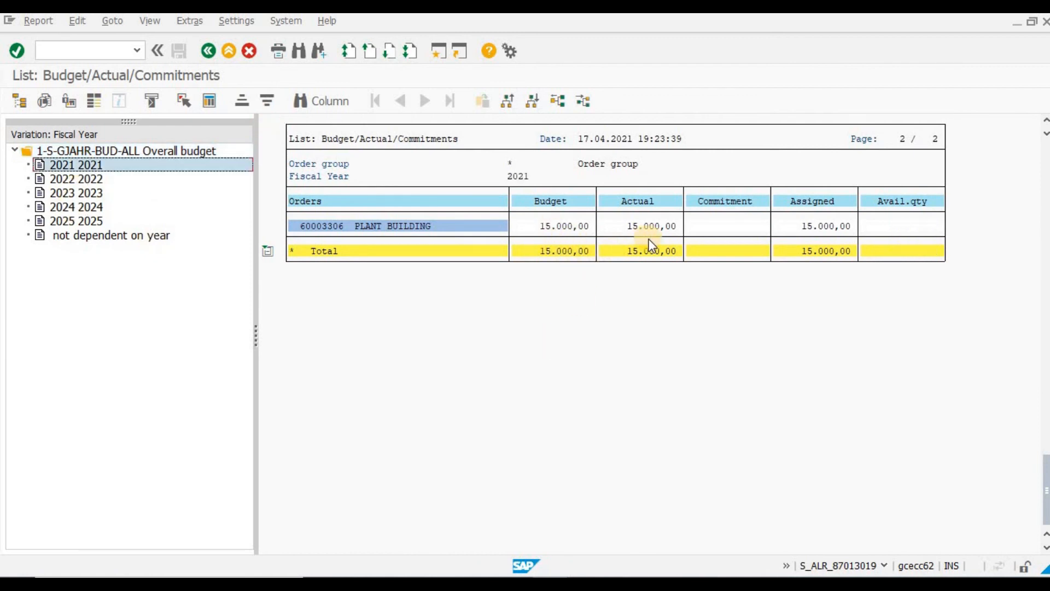